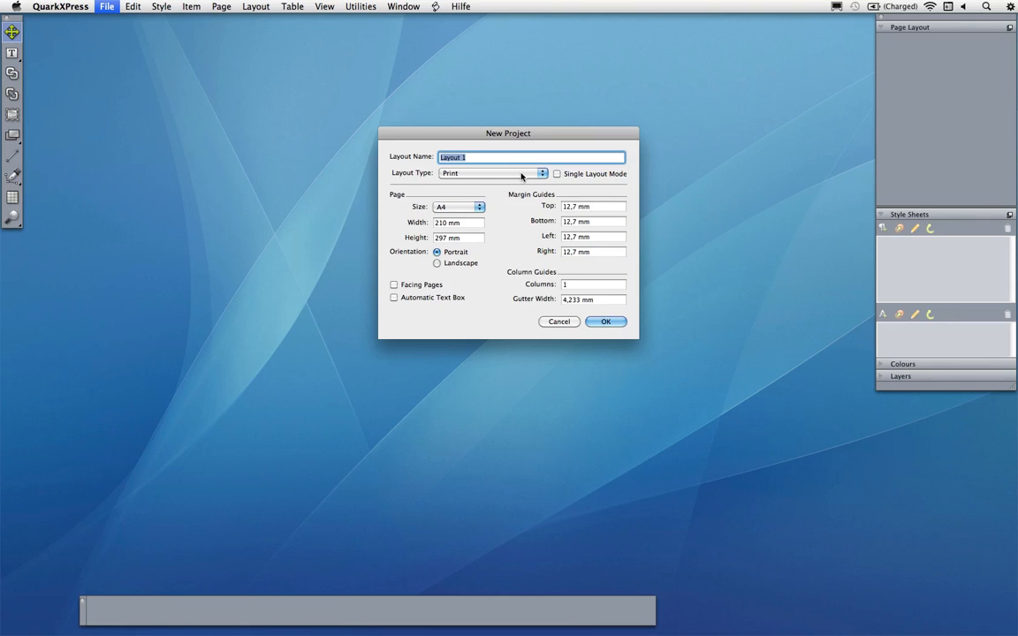
Create a new ePUB project with a landscape cover of 1024 × 768 px
{"action": "left_click", "coordinate": [543, 174]}
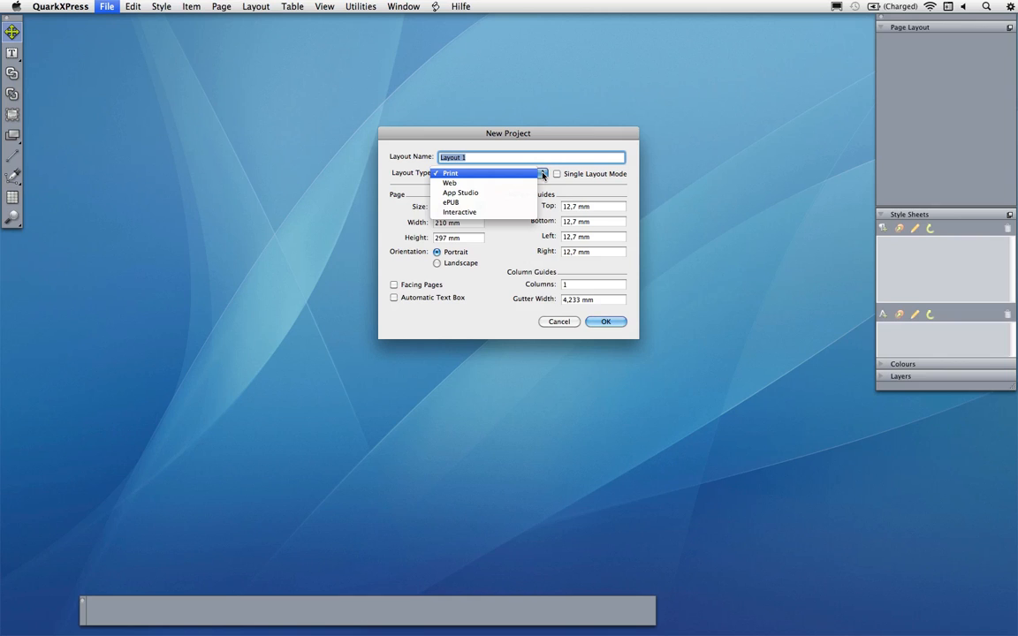
{"action": "left_click", "coordinate": [510, 208]}
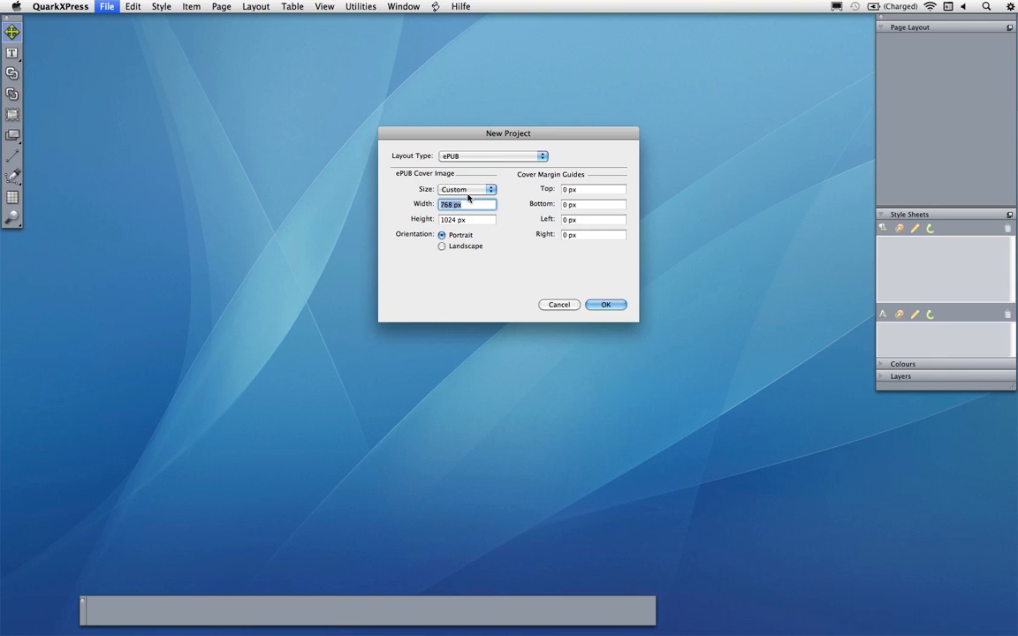
{"action": "left_click", "coordinate": [458, 248]}
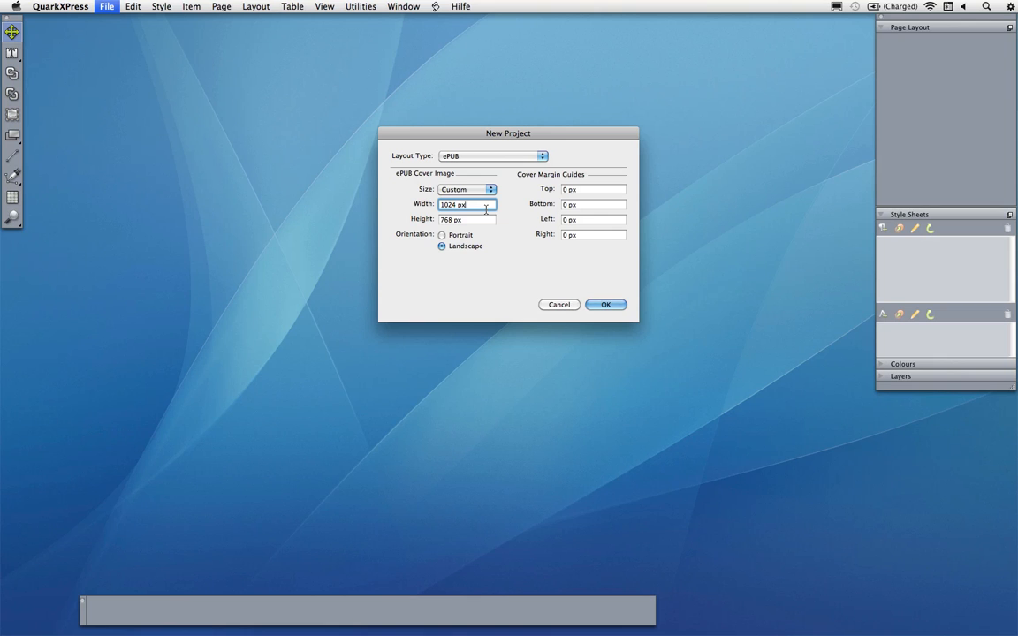
{"action": "left_click", "coordinate": [606, 305]}
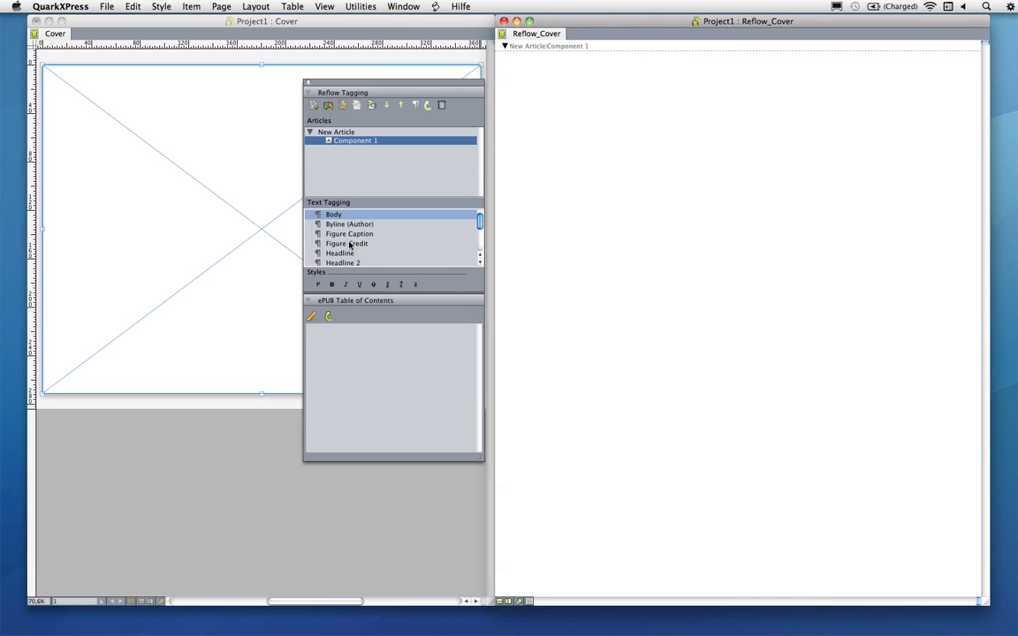
Import Logo.eps from the Pictures folder into the cover's picture box
{"action": "left_click", "coordinate": [178, 227]}
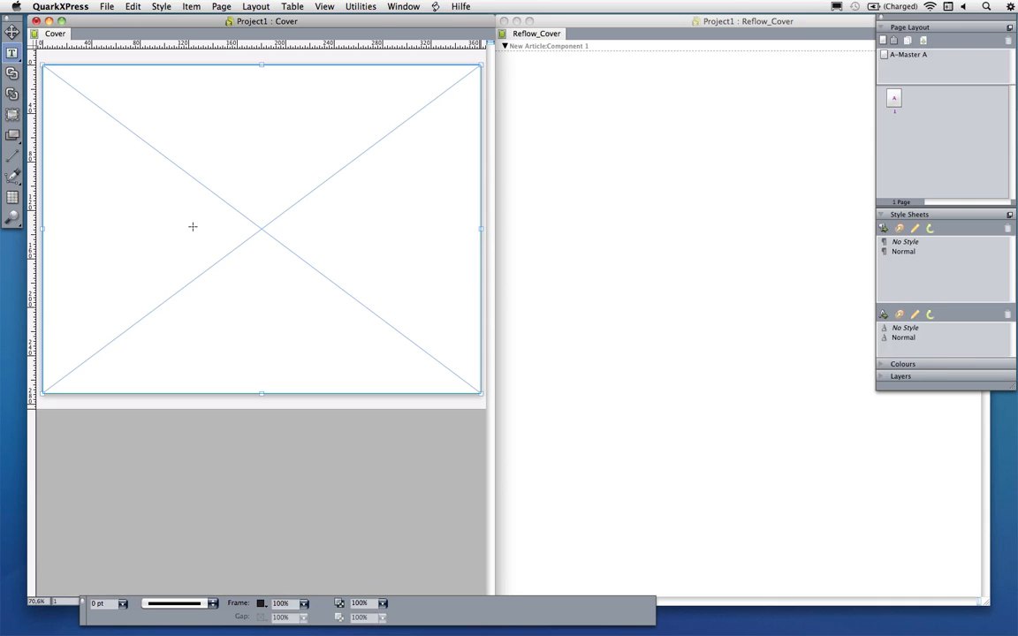
{"action": "left_click", "coordinate": [101, 8]}
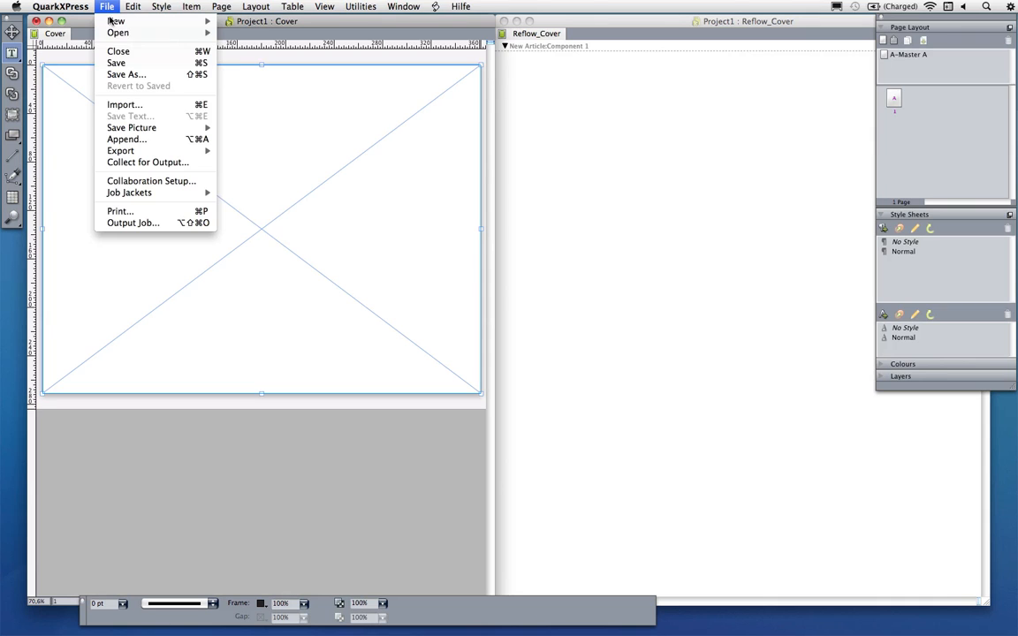
{"action": "left_click", "coordinate": [125, 105]}
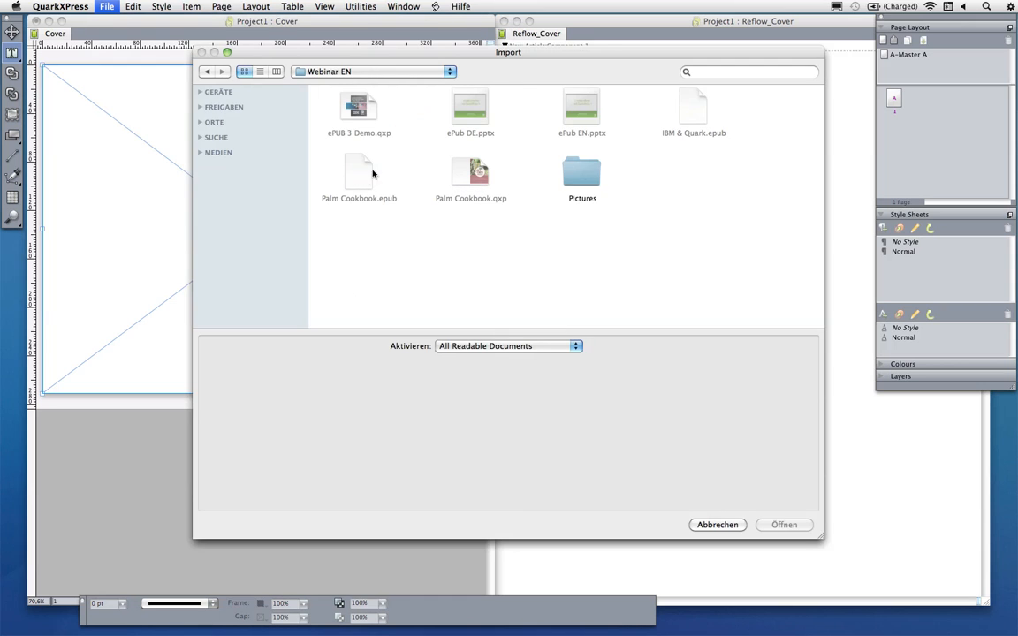
{"action": "double_click", "coordinate": [579, 170]}
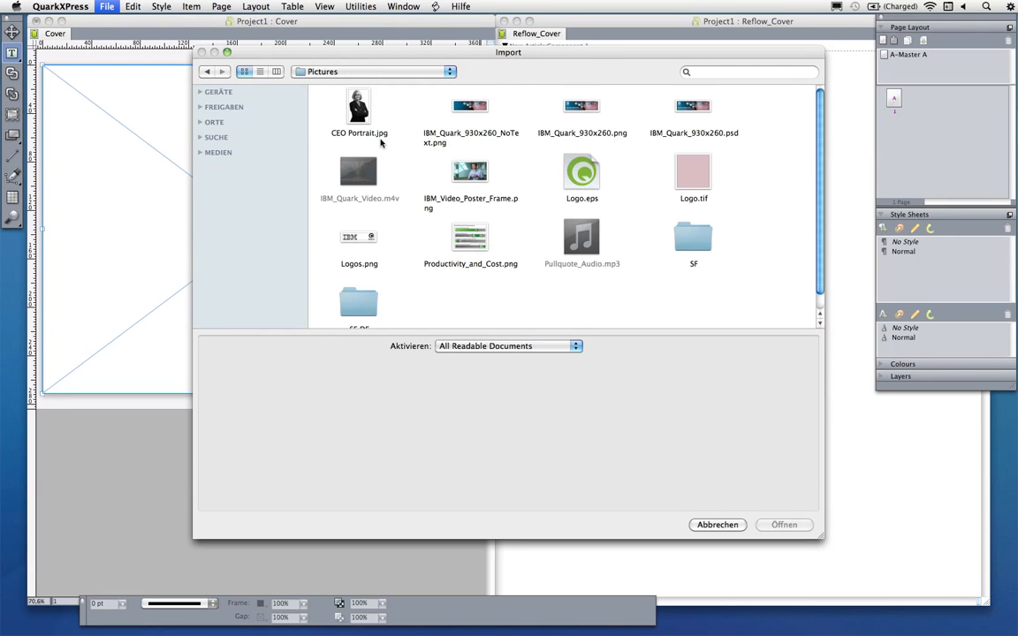
{"action": "left_click", "coordinate": [585, 165]}
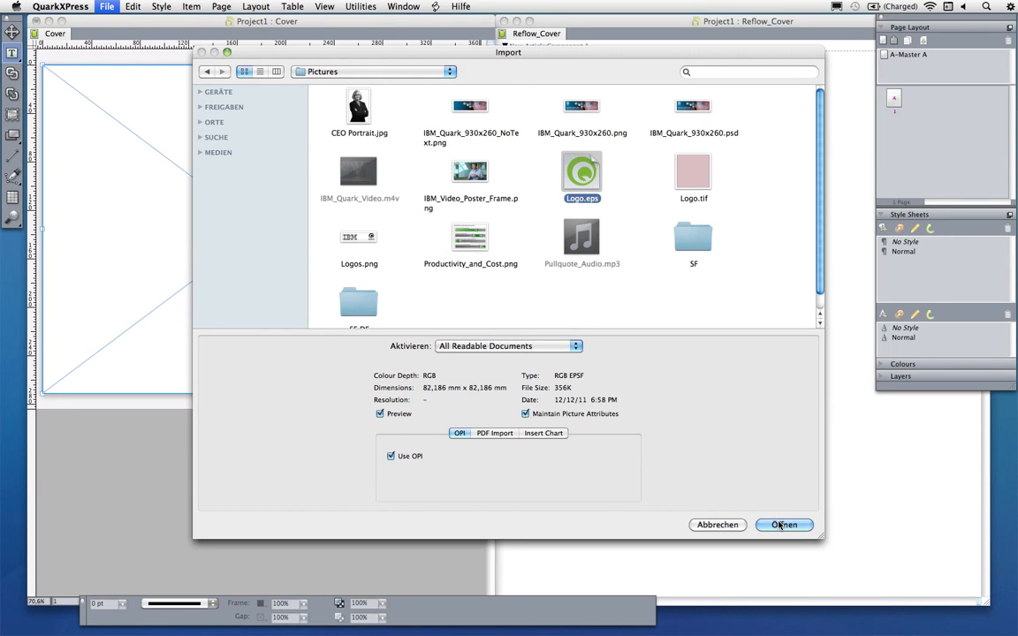
{"action": "left_click", "coordinate": [782, 525]}
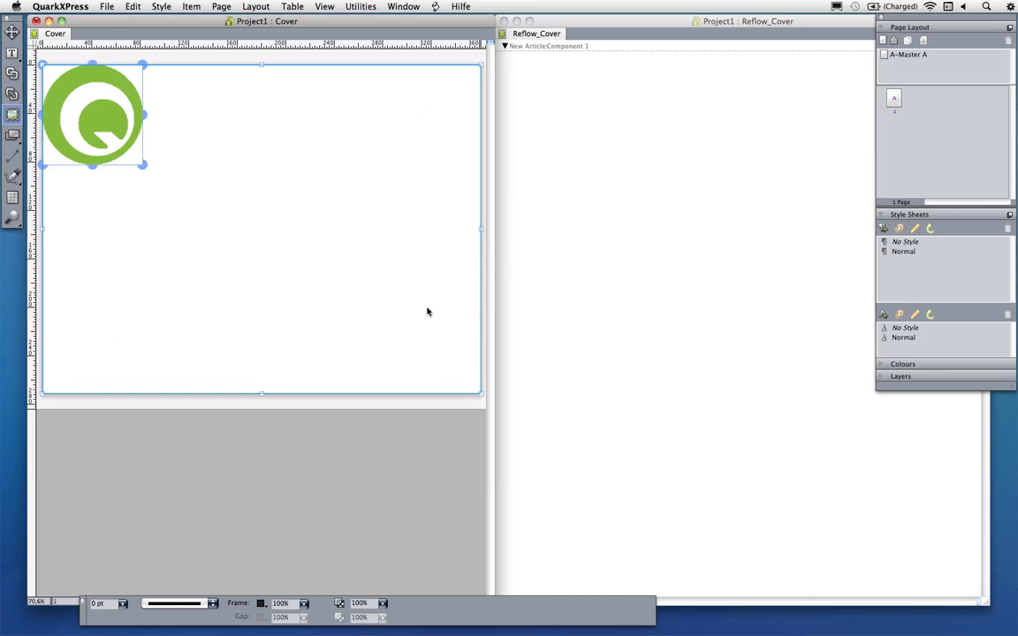
Scale the logo picture to fit its box
{"action": "key", "text": "super+alt+shift+f"}
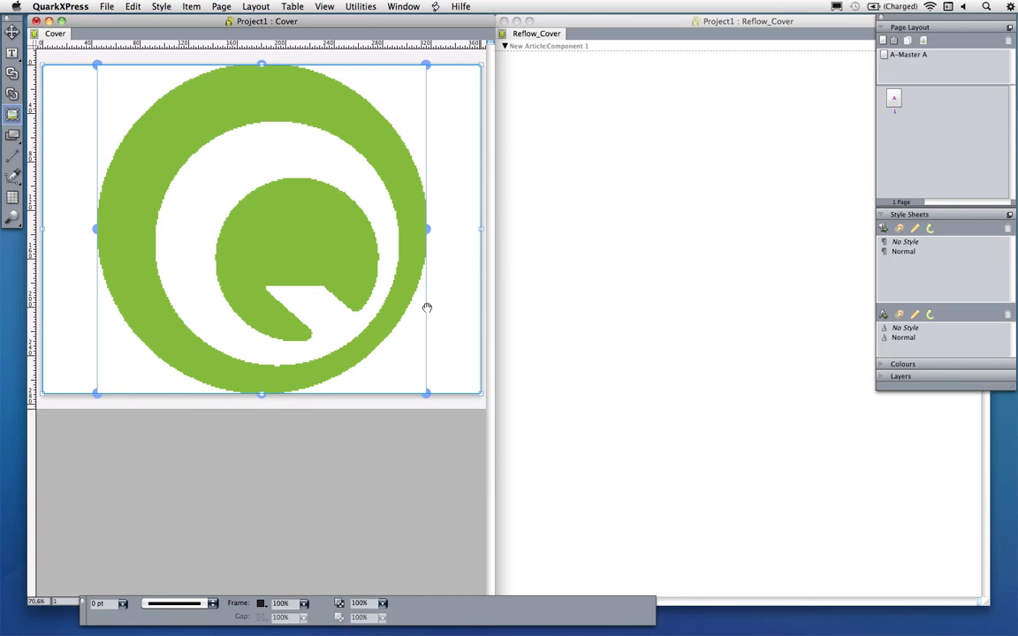
{"action": "right_click", "coordinate": [264, 218]}
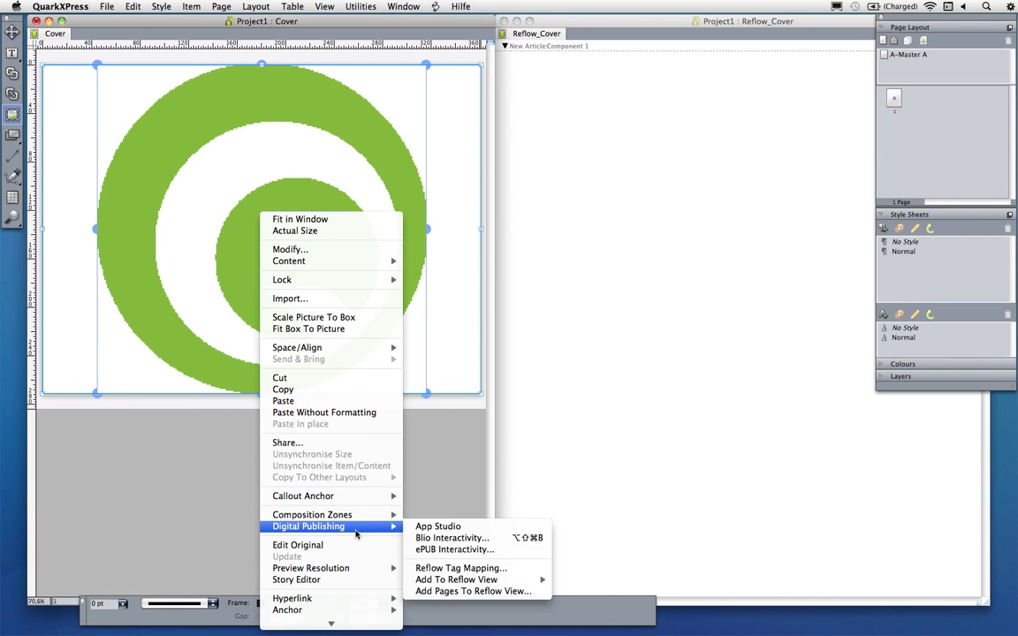
{"action": "mouse_move", "coordinate": [380, 568]}
{"action": "left_click", "coordinate": [446, 580]}
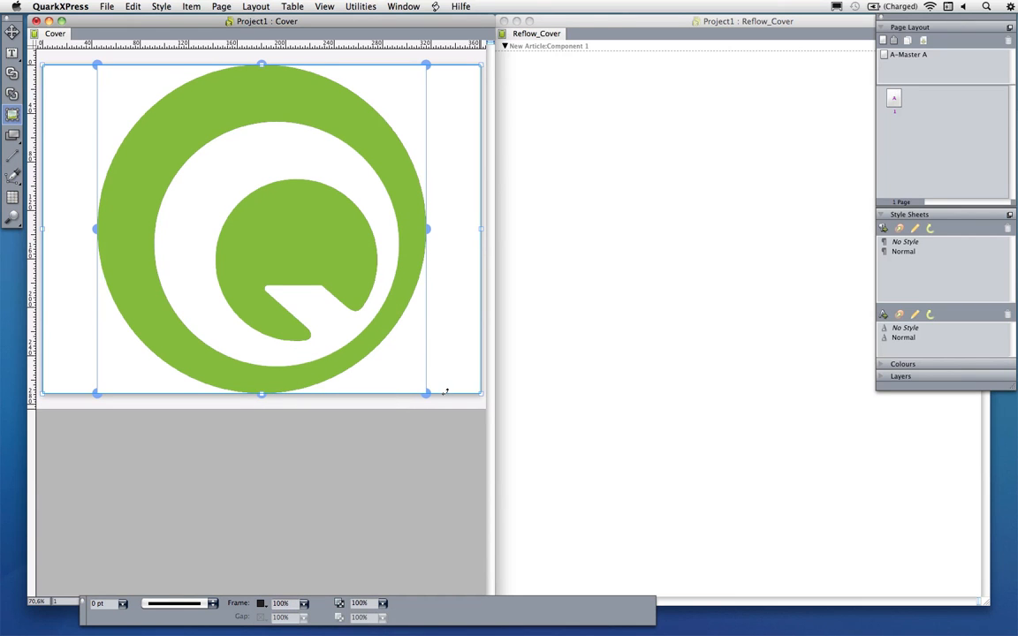
Shrink the logo box and centre it near the top of the cover
{"action": "left_click_drag", "start_coordinate": [426, 394], "coordinate": [284, 164]}
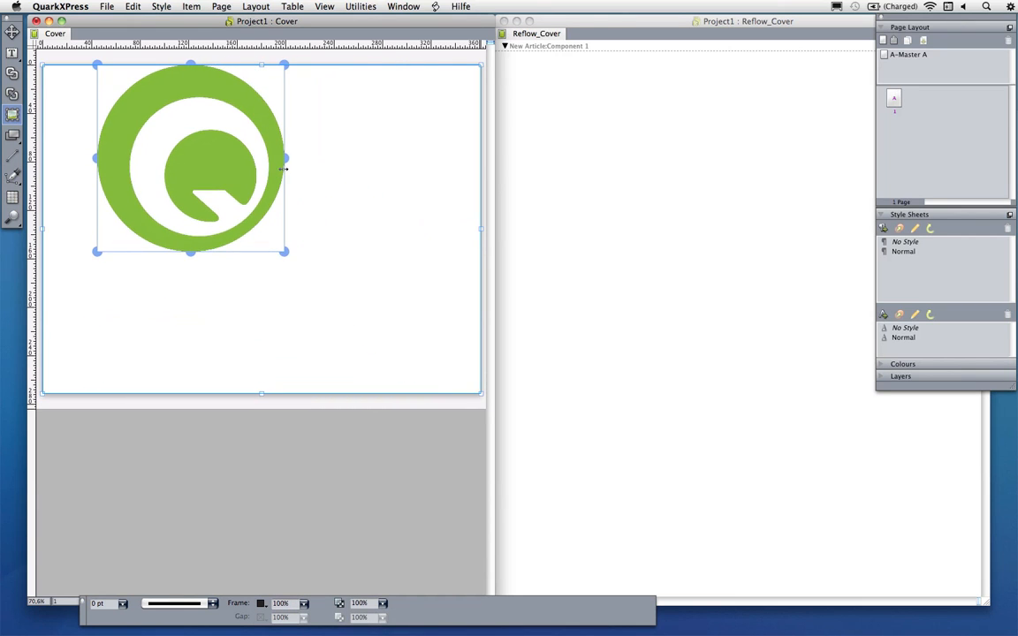
{"action": "left_click_drag", "start_coordinate": [221, 160], "coordinate": [288, 165]}
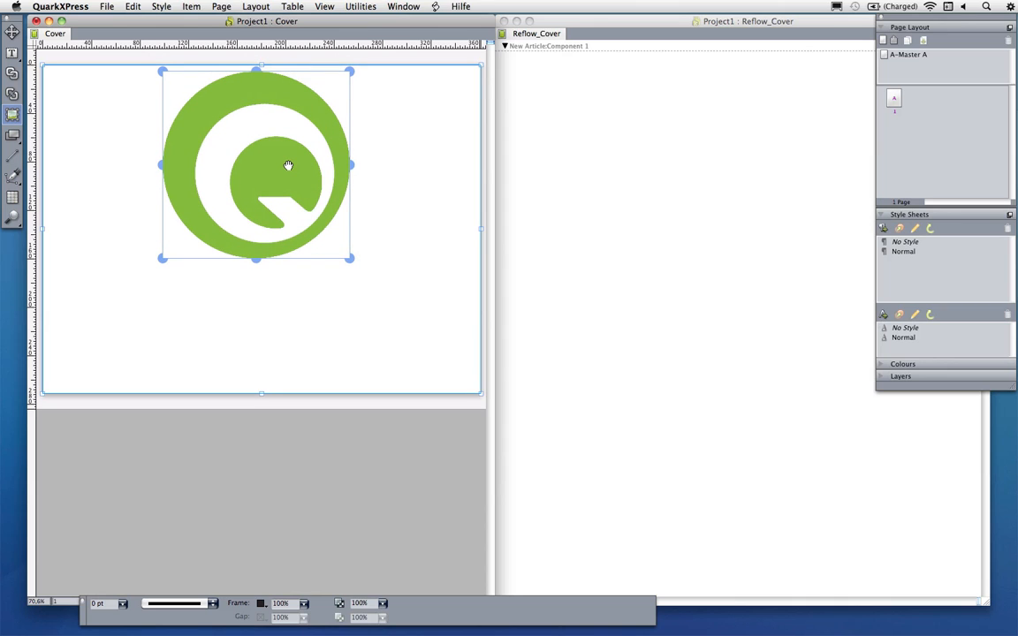
Draw a text box below the logo, type Quark and set its size to 48 pt
{"action": "left_click", "coordinate": [8, 54]}
{"action": "left_click_drag", "start_coordinate": [103, 288], "coordinate": [386, 347]}
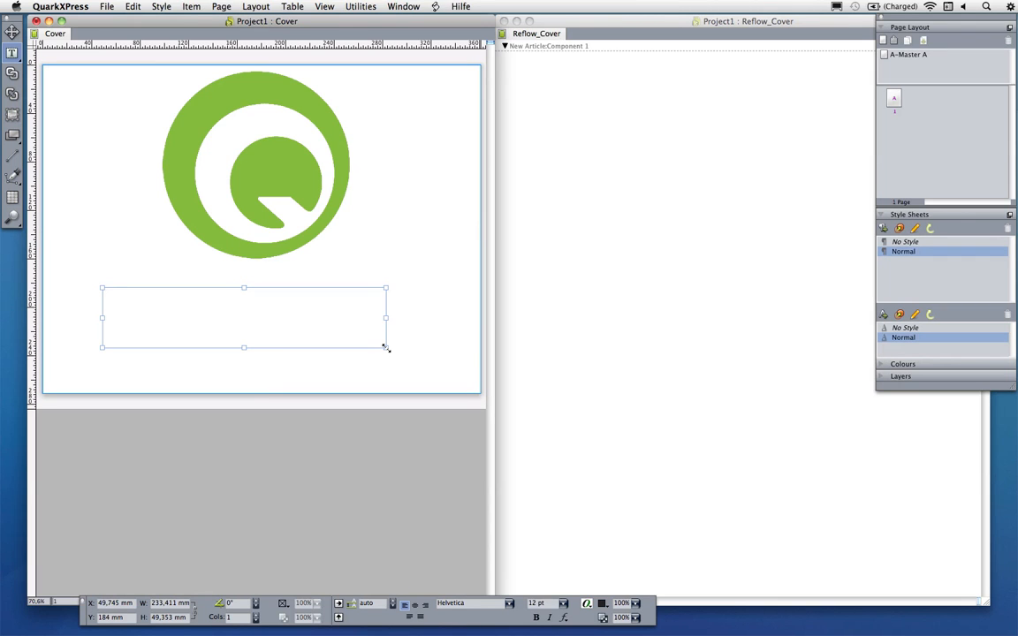
{"action": "type", "text": "Quark"}
{"action": "key", "text": "BackSpace"}
{"action": "key", "text": "BackSpace"}
{"action": "key", "text": "BackSpace"}
{"action": "type", "text": "uark"}
{"action": "key", "text": "super+a"}
{"action": "left_click", "coordinate": [562, 603]}
{"action": "left_click", "coordinate": [564, 605]}
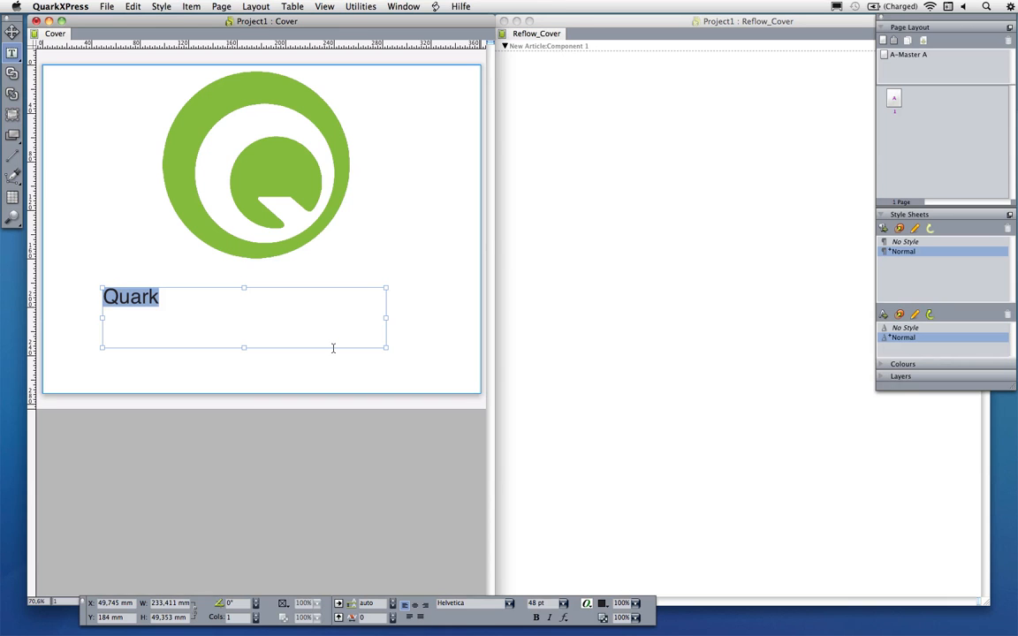
Rename the reflow article to Intro
{"action": "left_click", "coordinate": [608, 84]}
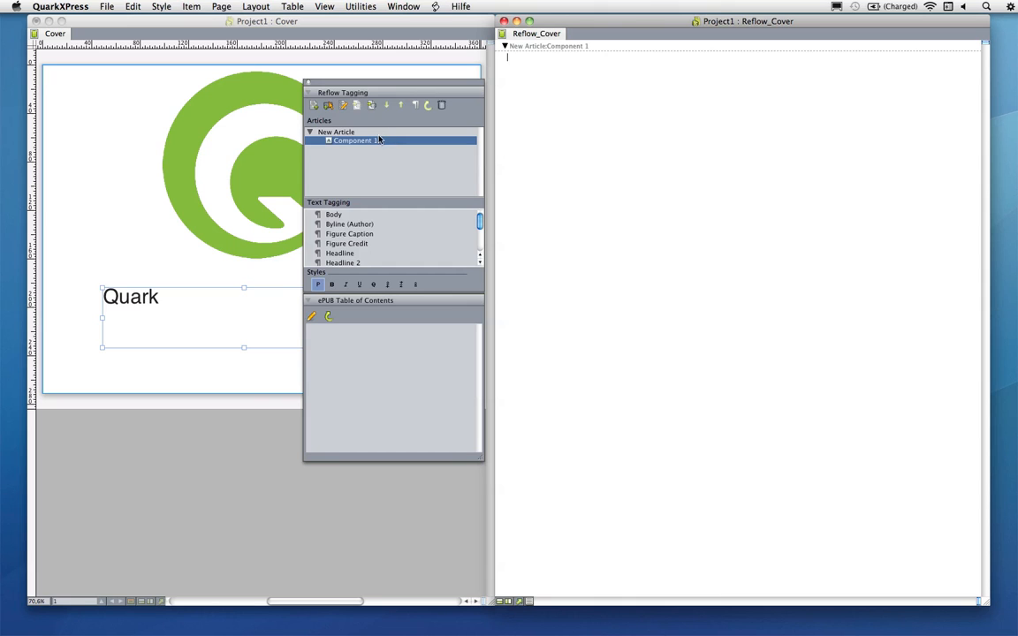
{"action": "left_click", "coordinate": [336, 132]}
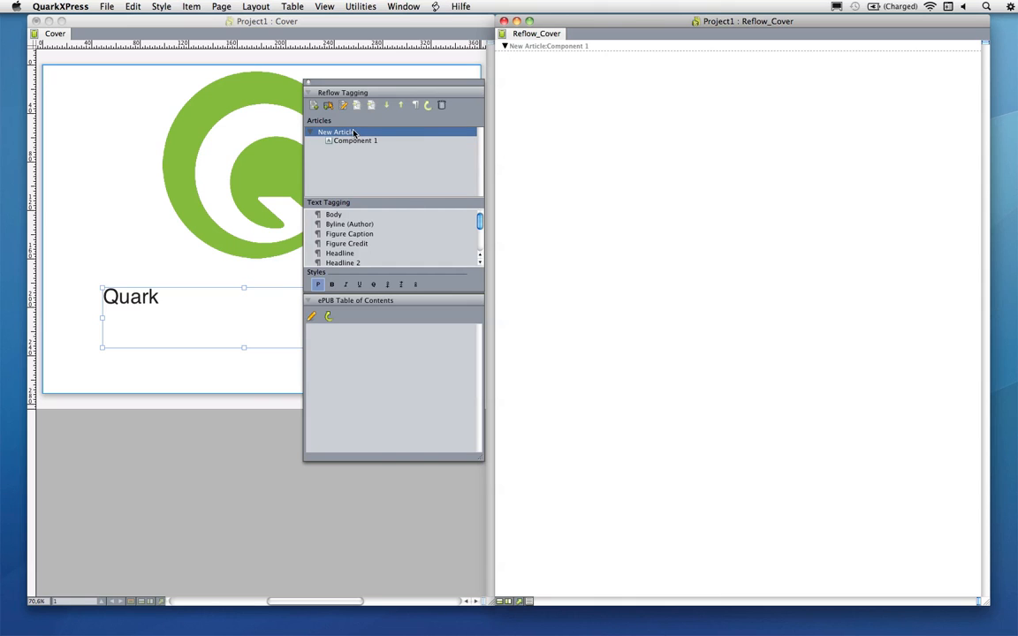
{"action": "left_click", "coordinate": [344, 106]}
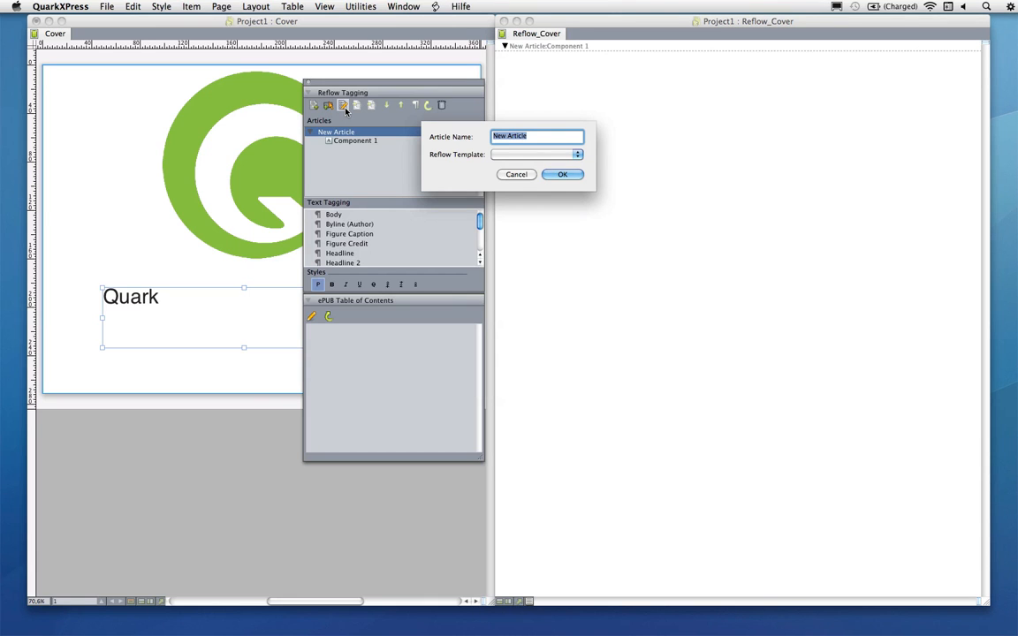
{"action": "type", "text": "Intro"}
{"action": "left_click", "coordinate": [550, 173]}
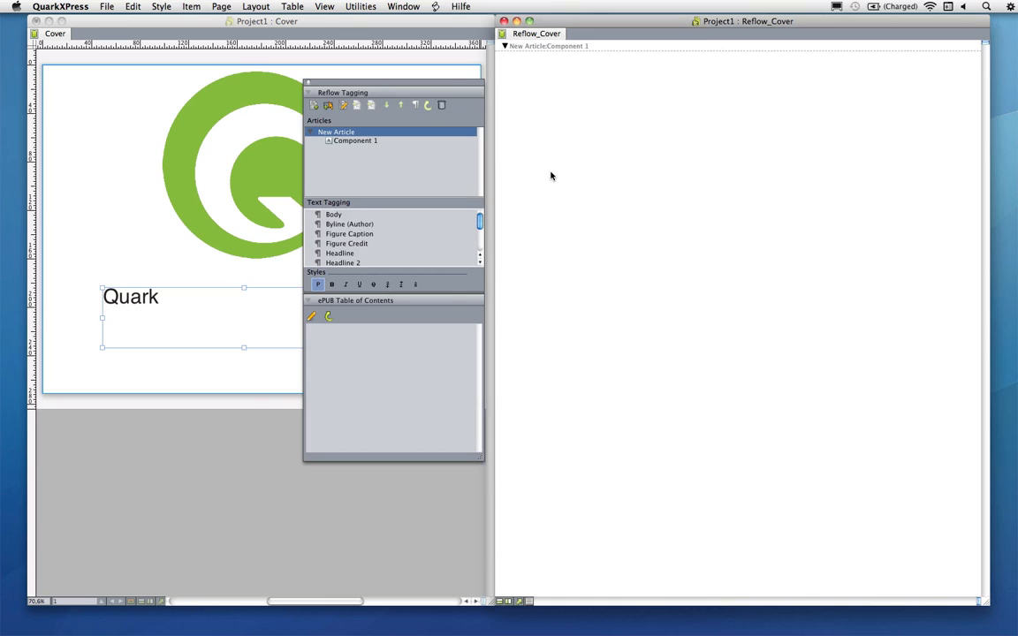
Rename the first component Headline and set its type to Title
{"action": "left_click", "coordinate": [343, 142]}
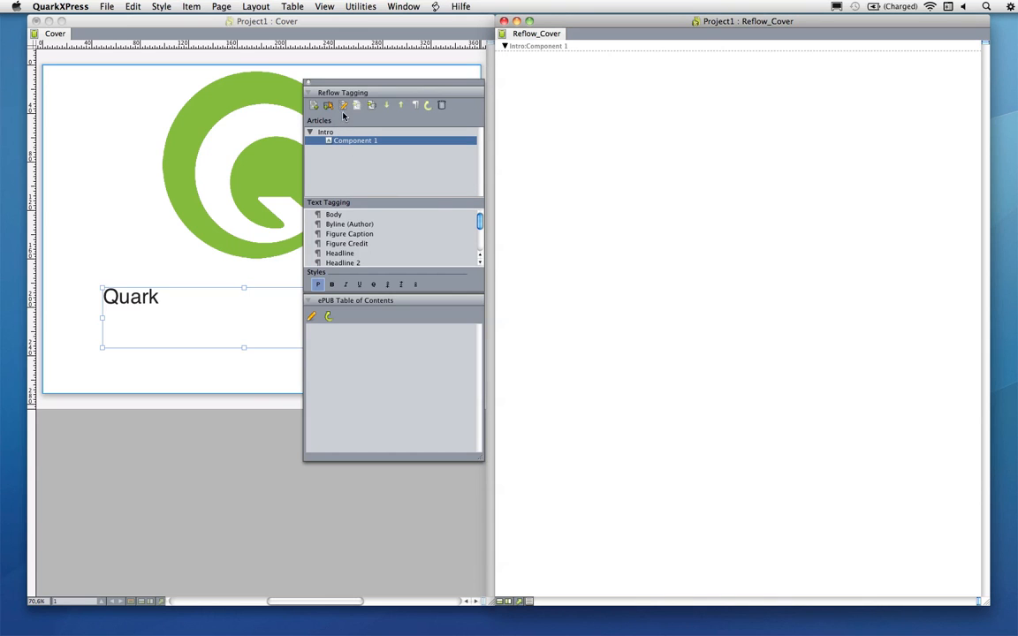
{"action": "left_click", "coordinate": [328, 104]}
{"action": "type", "text": "Headline"}
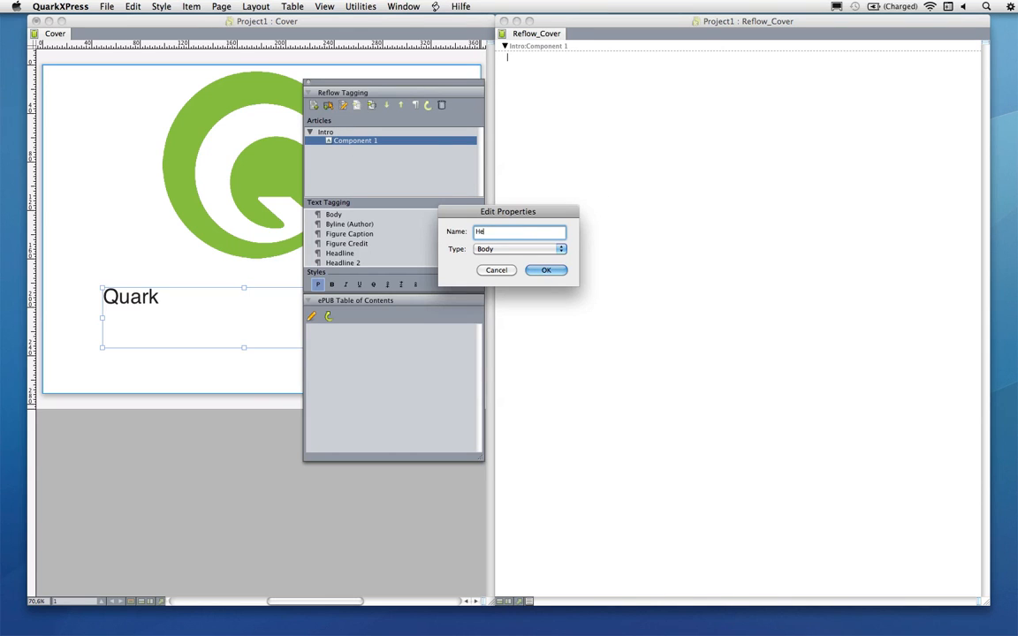
{"action": "left_click", "coordinate": [541, 251]}
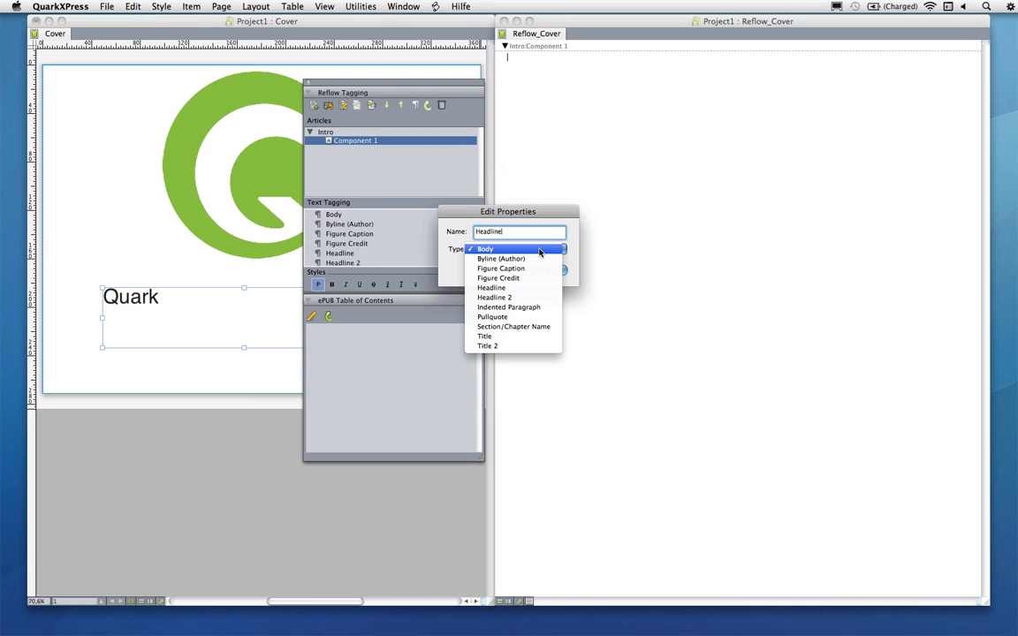
{"action": "left_click", "coordinate": [527, 337]}
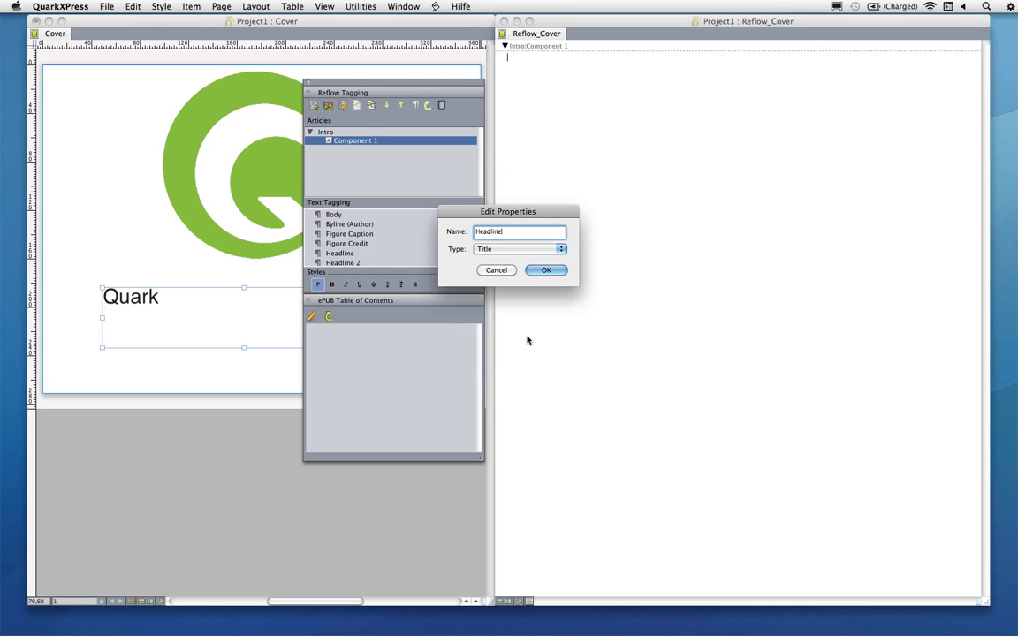
{"action": "left_click", "coordinate": [545, 270]}
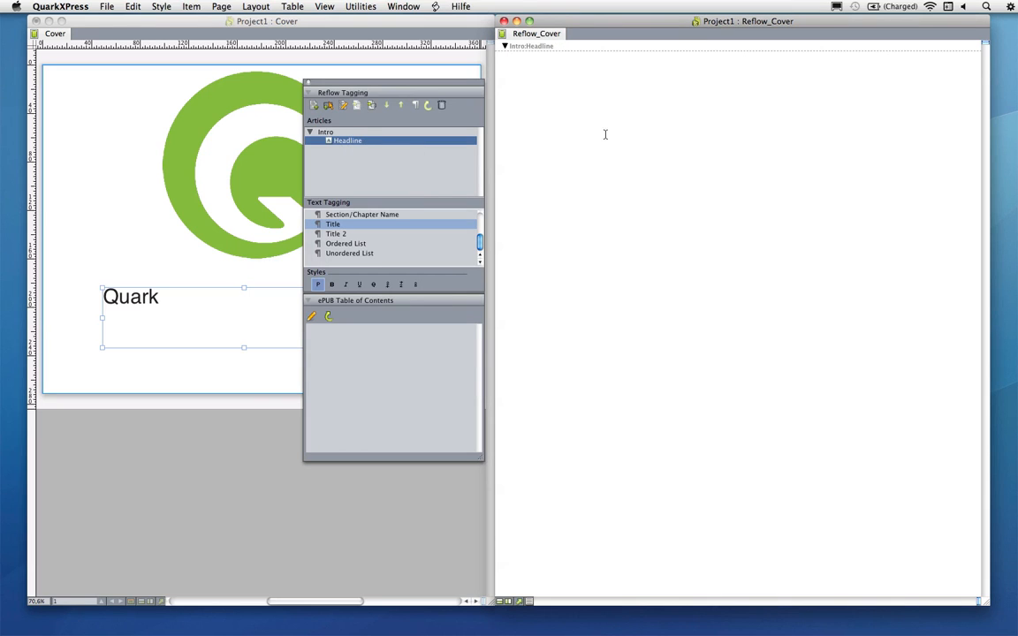
Enter ePub Seminar as the headline text in the reflow view
{"action": "type", "text": "ePub Seminar"}
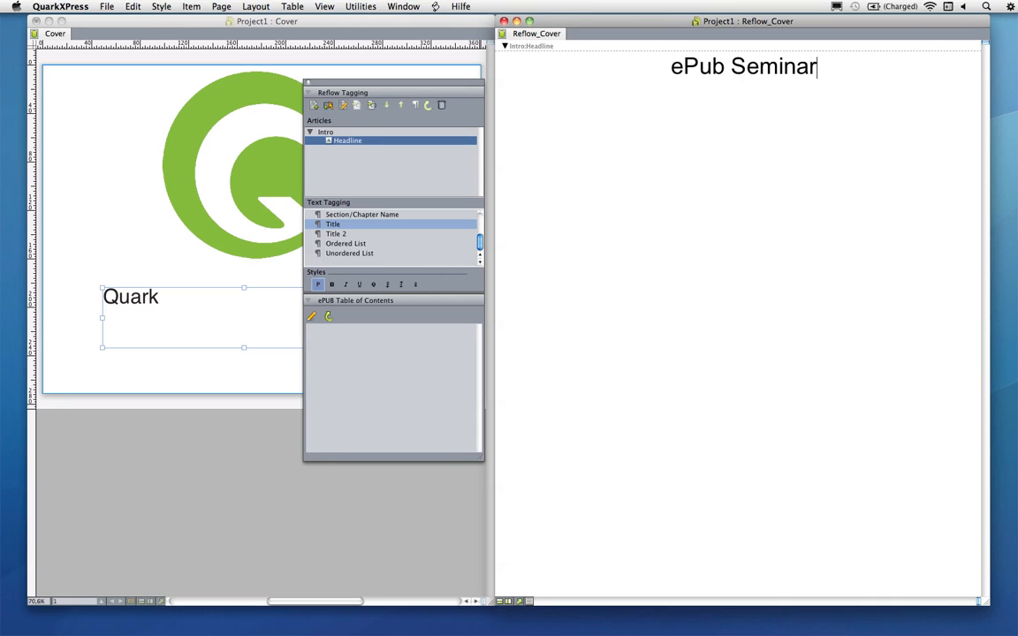
{"action": "key", "text": "Return"}
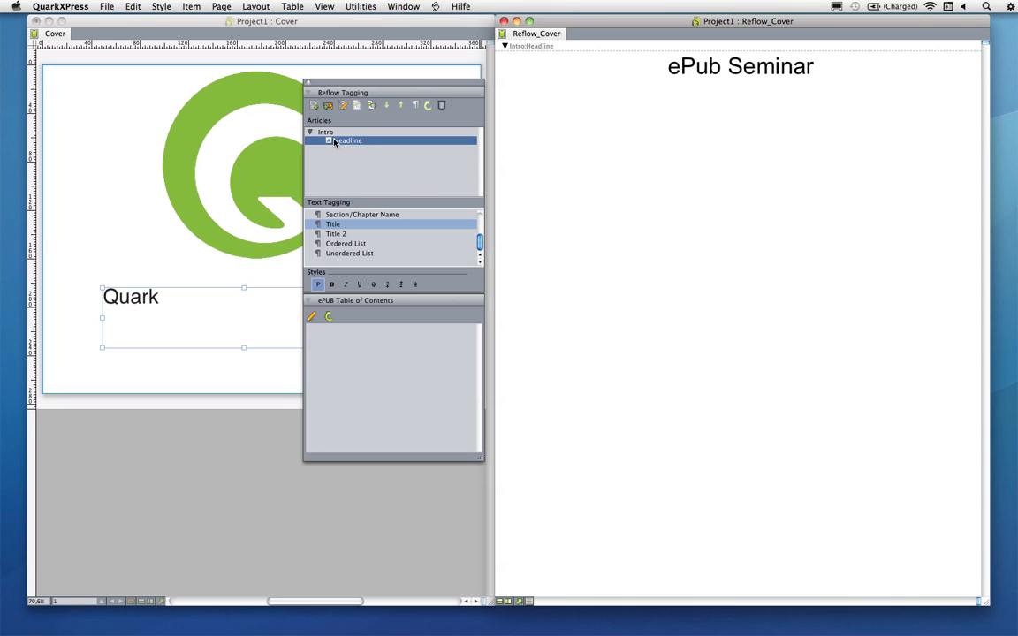
Add a text component named Byline with the type Byline (Author)
{"action": "left_click", "coordinate": [329, 105]}
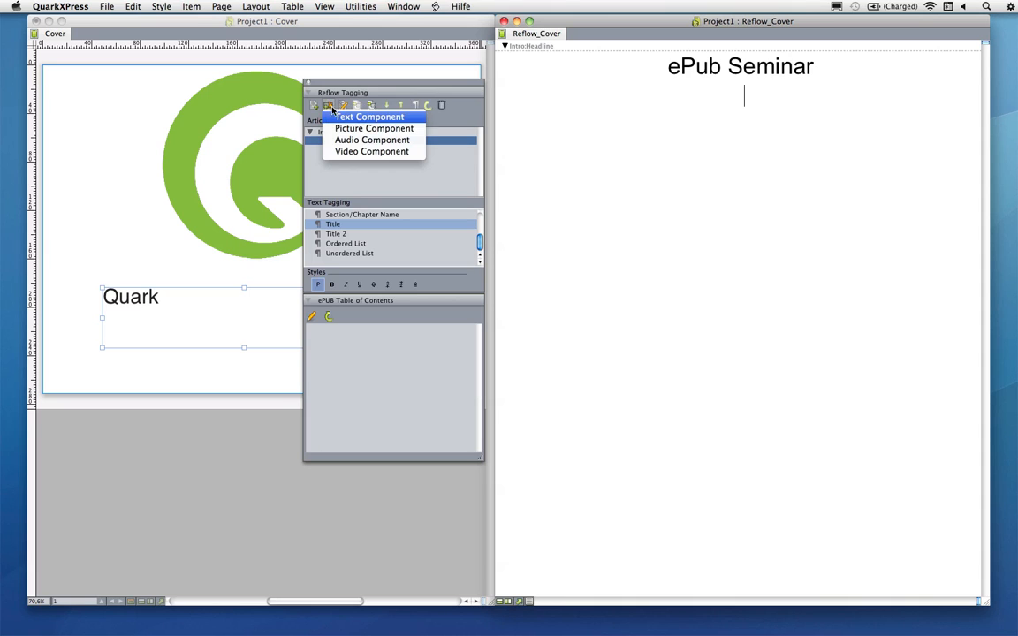
{"action": "left_click", "coordinate": [367, 116]}
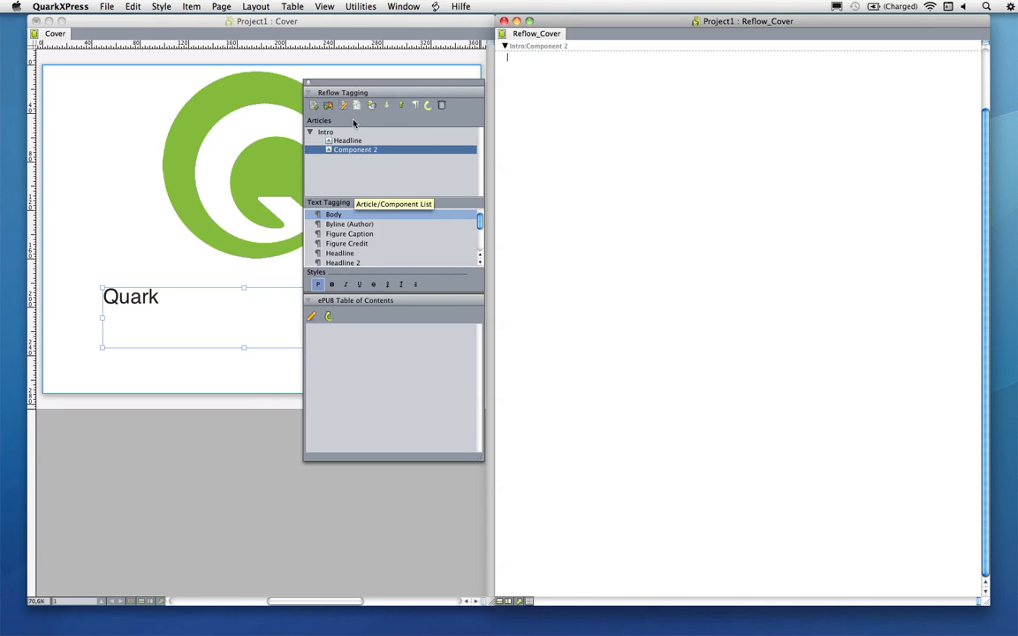
{"action": "left_click", "coordinate": [343, 105]}
{"action": "type", "text": "Byline"}
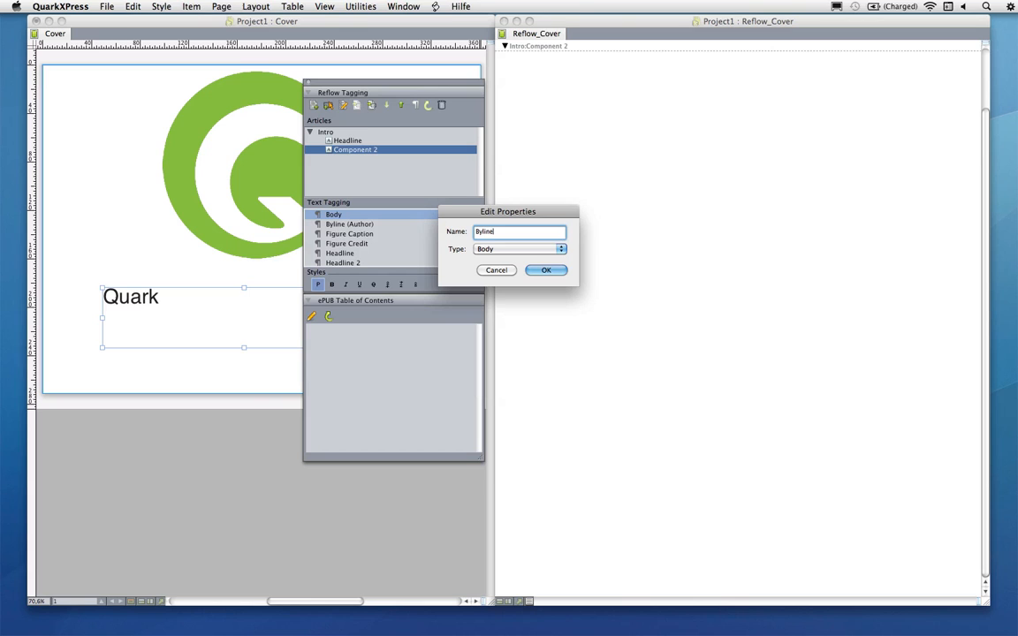
{"action": "left_click", "coordinate": [536, 248]}
{"action": "left_click", "coordinate": [536, 258]}
{"action": "left_click", "coordinate": [543, 269]}
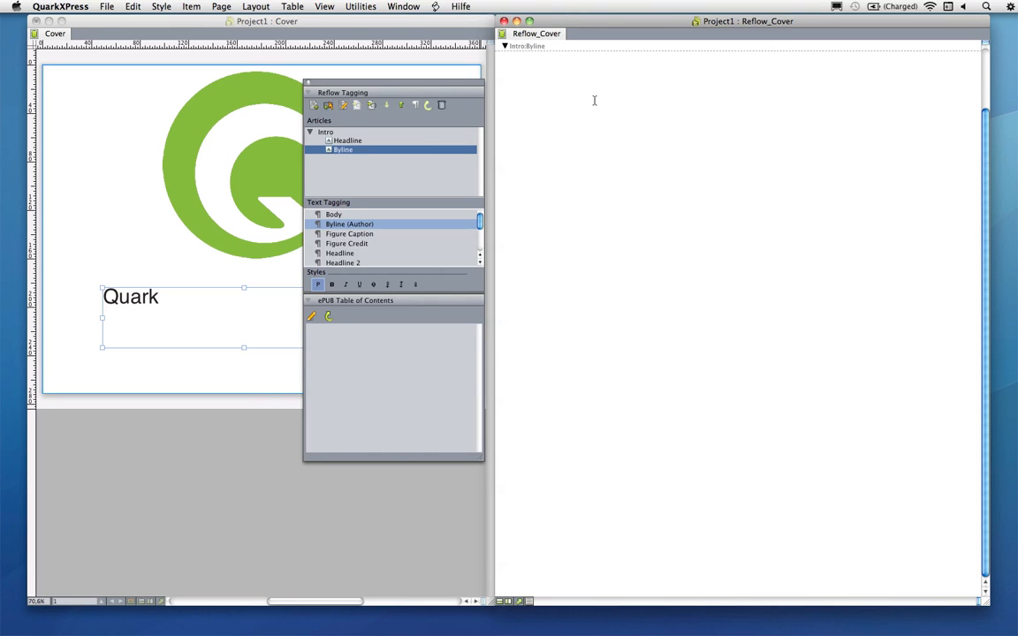
Enter the author's full name as the byline text
{"action": "type", "text": "Matthias Guenther"}
Add a text component named Body with the type Body
{"action": "left_click", "coordinate": [327, 106]}
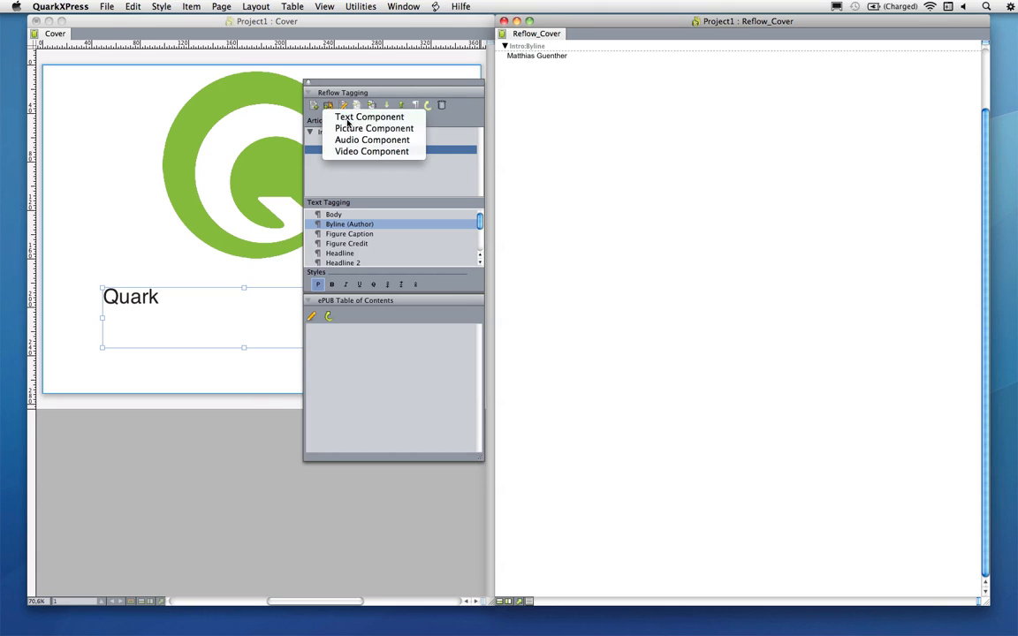
{"action": "left_click", "coordinate": [334, 117]}
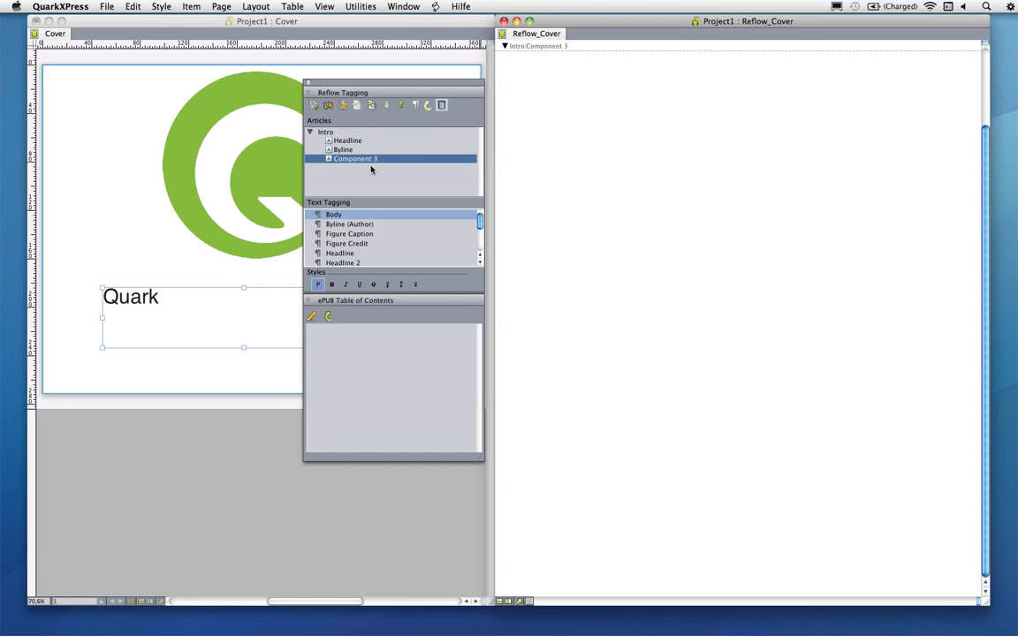
{"action": "left_click", "coordinate": [343, 105]}
{"action": "type", "text": "Body"}
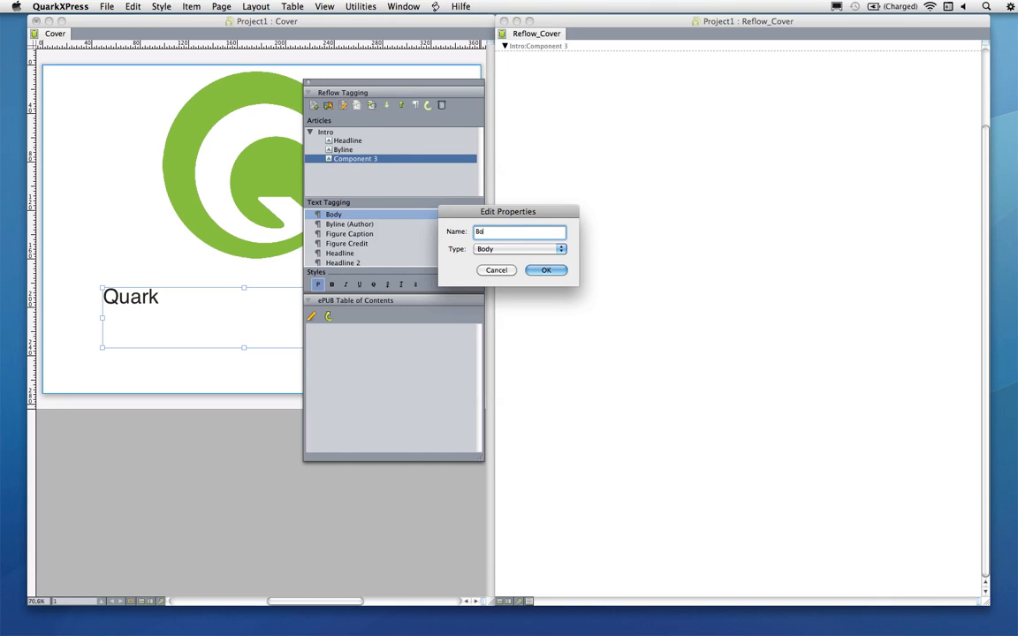
{"action": "left_click", "coordinate": [556, 270]}
{"action": "left_click", "coordinate": [582, 234]}
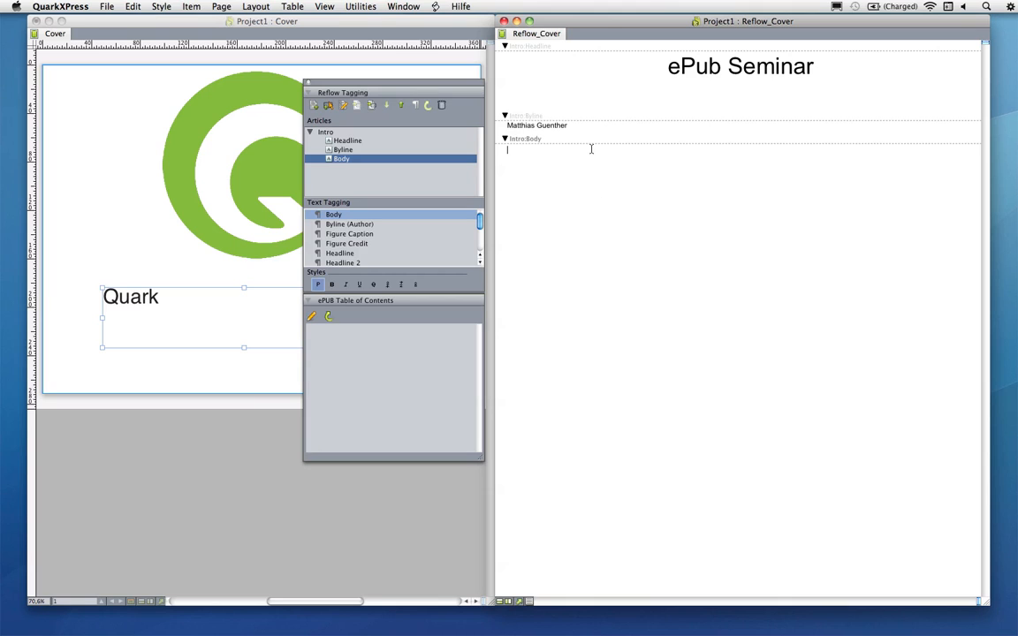
Type This is my content. in the body and duplicate it repeatedly to fill it with placeholder text
{"action": "type", "text": "This is my content."}
{"action": "key", "text": "super+a"}
{"action": "key", "text": "super+c"}
{"action": "key", "text": "super+v"}
{"action": "key", "text": "super+v"}
{"action": "key", "text": "super+v"}
{"action": "key", "text": "super+v"}
{"action": "key", "text": "super+v"}
{"action": "key", "text": "super+a"}
{"action": "key", "text": "super+c"}
{"action": "key", "text": "super+v"}
{"action": "key", "text": "super+v"}
{"action": "key", "text": "super+v"}
{"action": "key", "text": "super+v"}
{"action": "key", "text": "super+v"}
{"action": "key", "text": "super+v"}
{"action": "key", "text": "super+v"}
{"action": "key", "text": "super+v"}
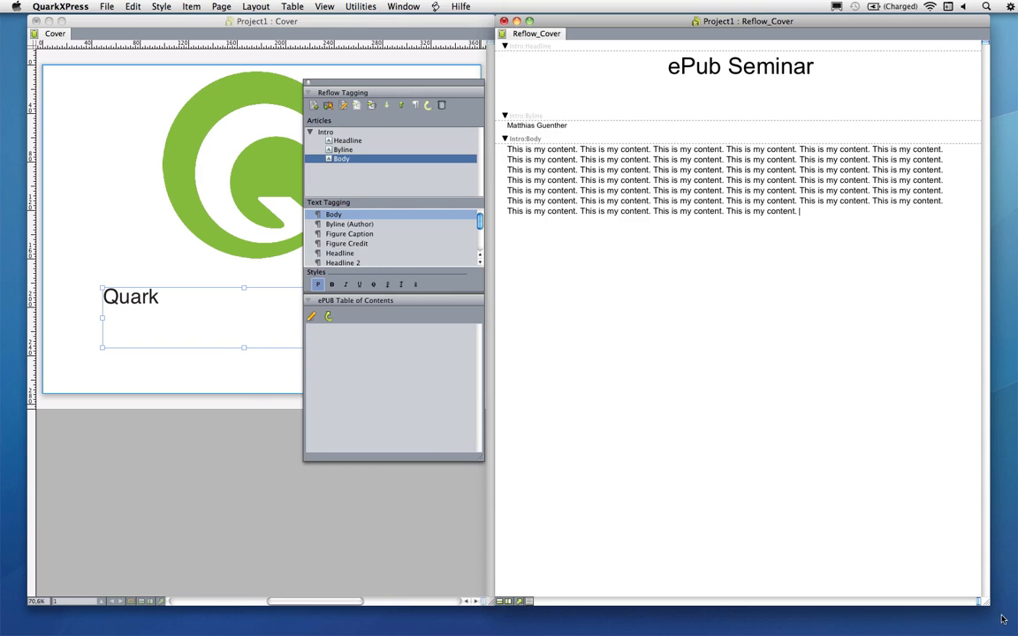
{"action": "left_click_drag", "start_coordinate": [989, 608], "coordinate": [831, 508]}
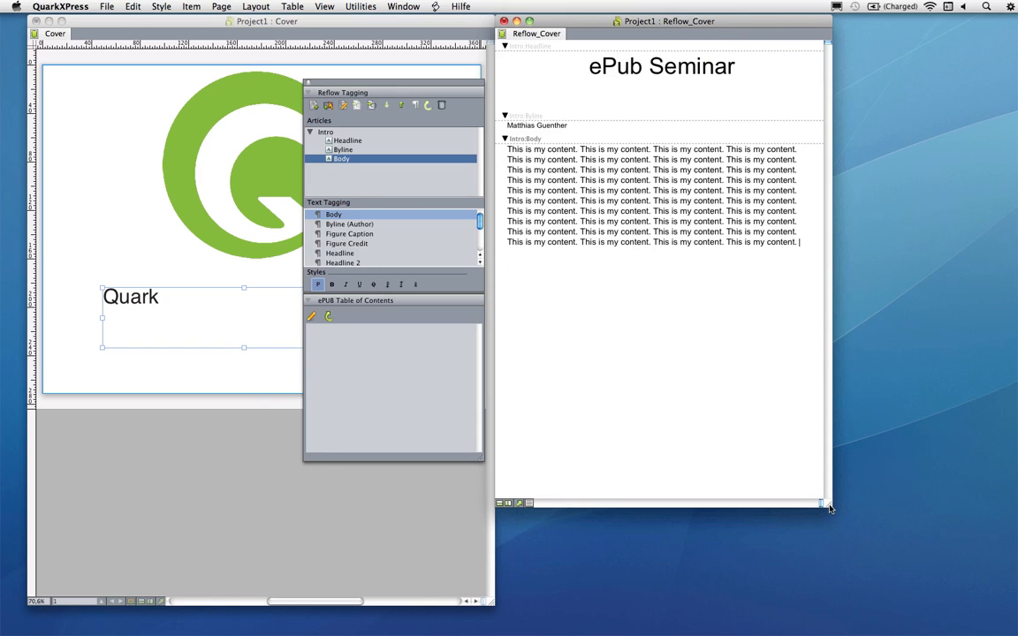
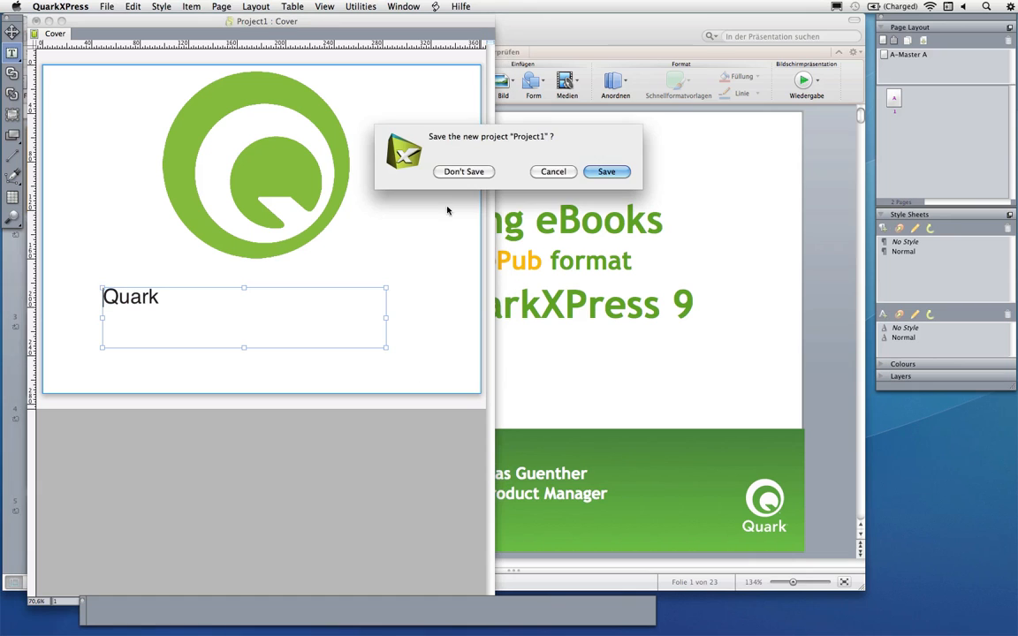
Close the current project without saving, hide other applications and open the ePUB 3 Demo.qxp project
{"action": "left_click", "coordinate": [446, 171]}
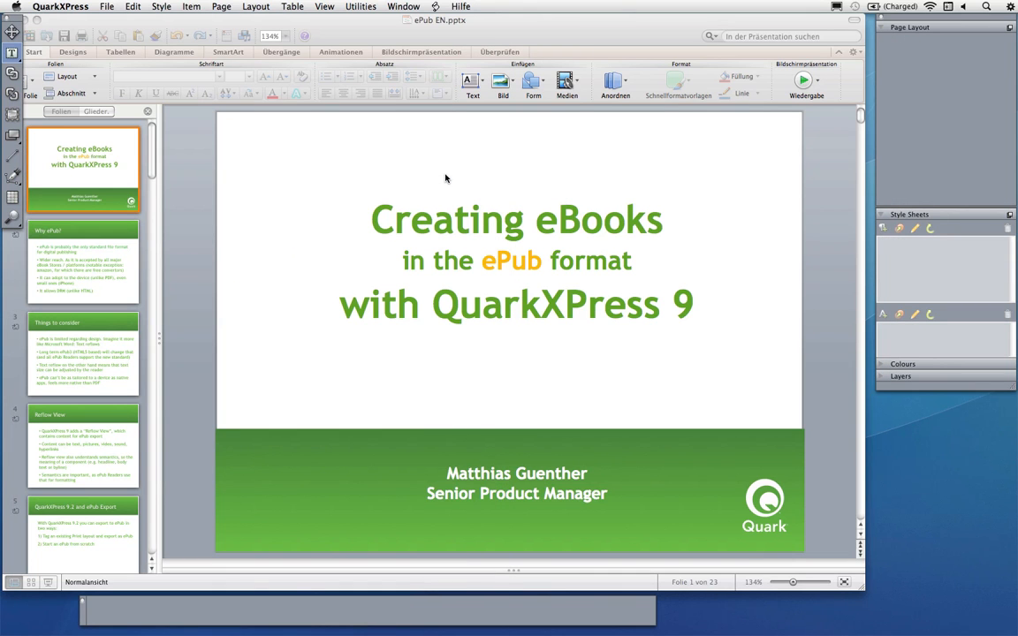
{"action": "key", "text": "alt+super+h"}
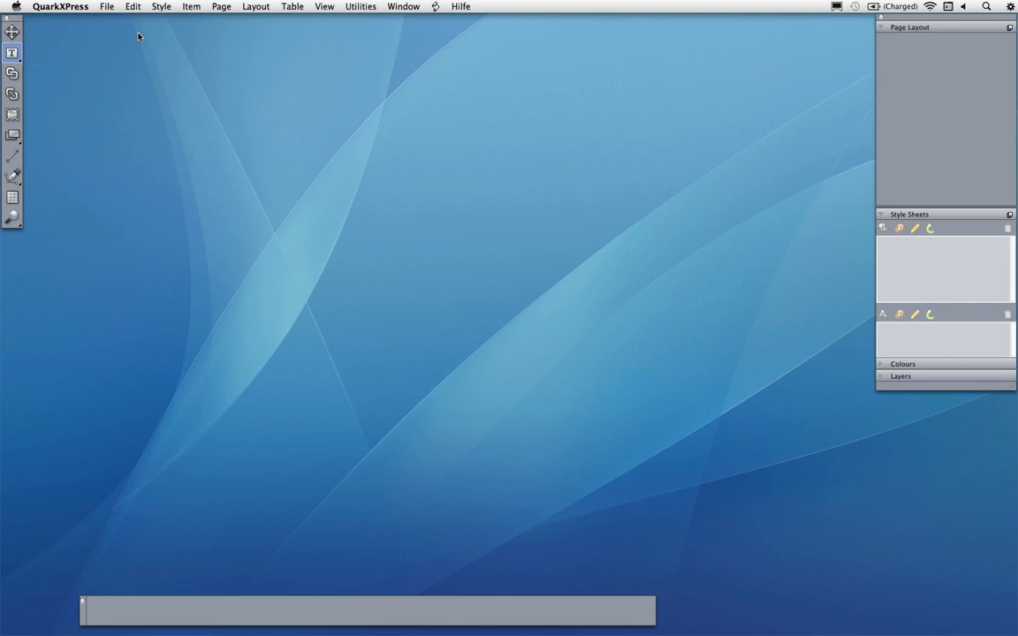
{"action": "left_click", "coordinate": [106, 7]}
{"action": "mouse_move", "coordinate": [109, 22]}
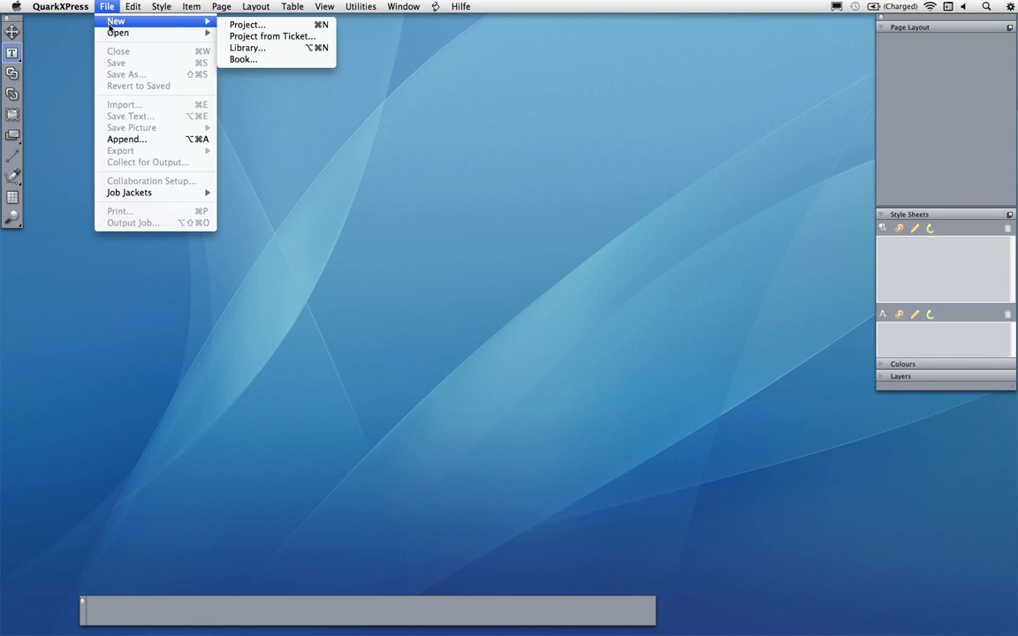
{"action": "left_click", "coordinate": [339, 101]}
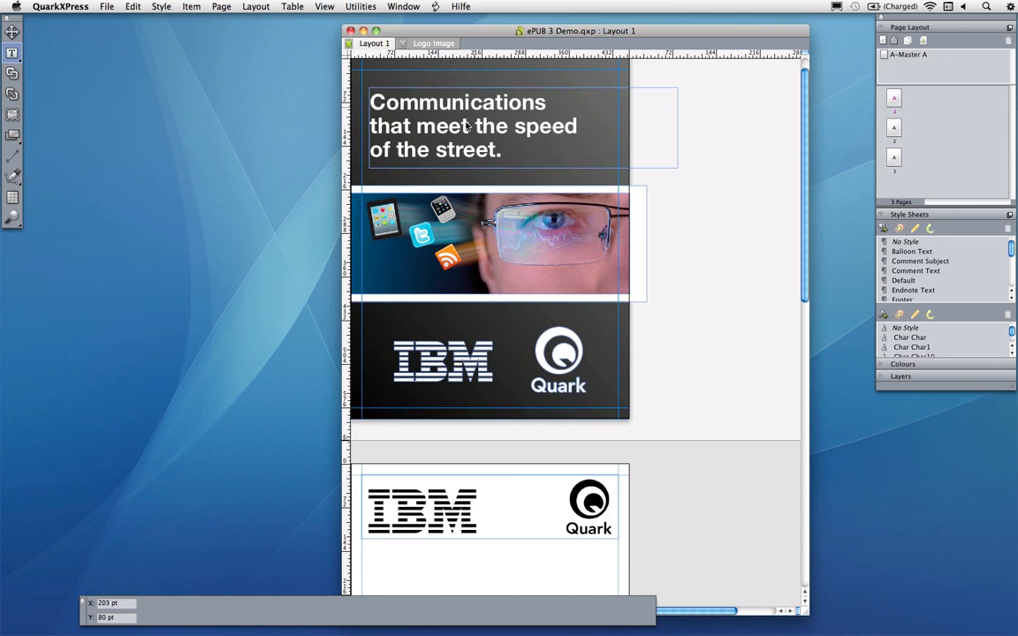
Open the Reflow View of the demo layout
{"action": "left_click", "coordinate": [423, 113]}
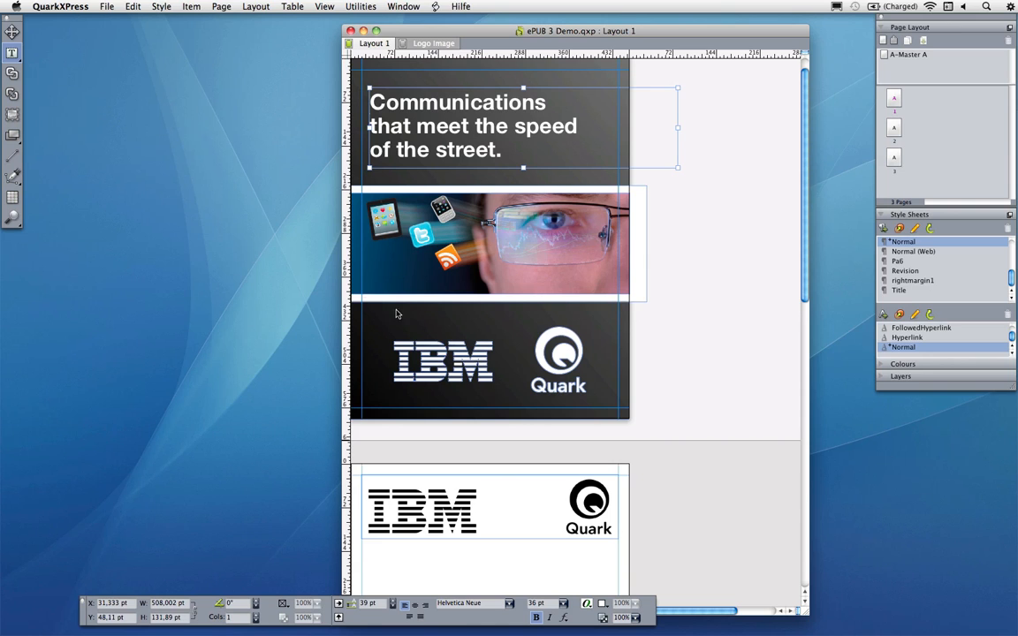
{"action": "left_click", "coordinate": [325, 8]}
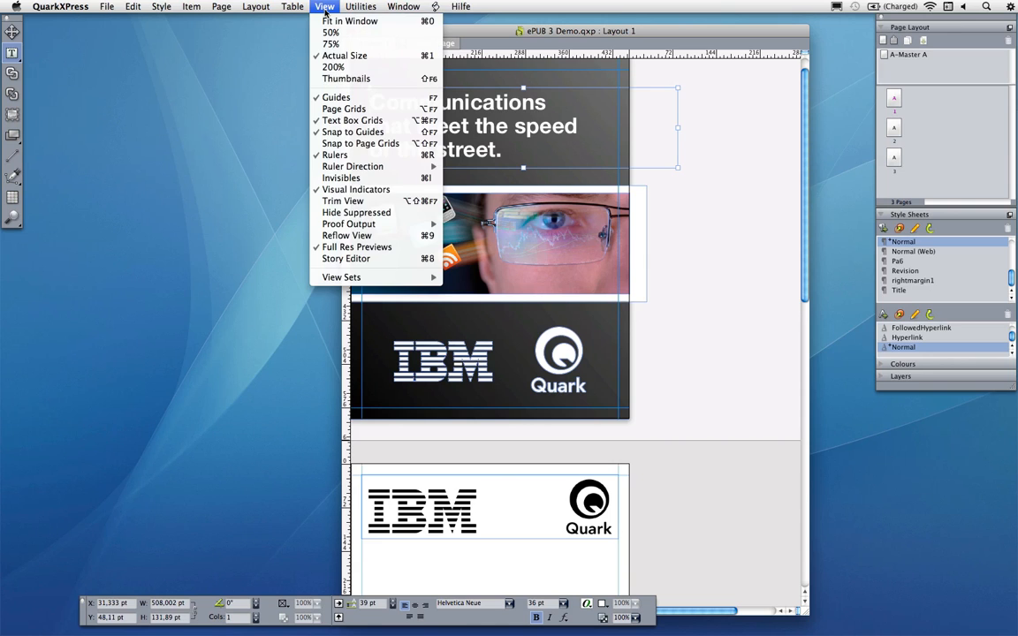
{"action": "left_click", "coordinate": [421, 239]}
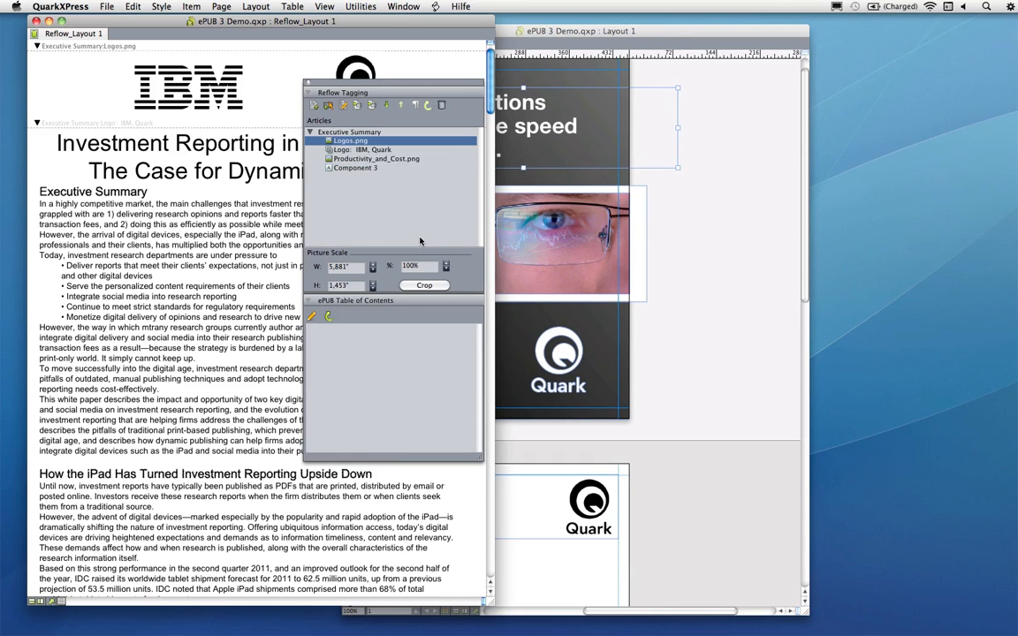
Arrange the layout window and the Reflow Tagging palette alongside the reflow view
{"action": "left_click", "coordinate": [504, 30]}
{"action": "left_click_drag", "start_coordinate": [626, 33], "coordinate": [705, 23]}
{"action": "left_click", "coordinate": [383, 49]}
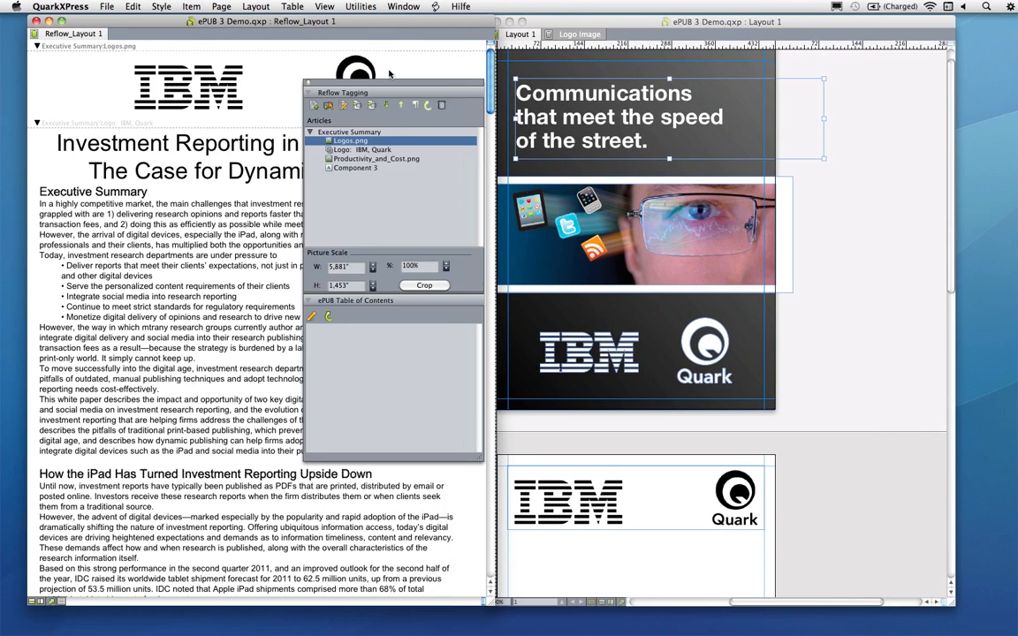
{"action": "left_click_drag", "start_coordinate": [400, 83], "coordinate": [486, 164]}
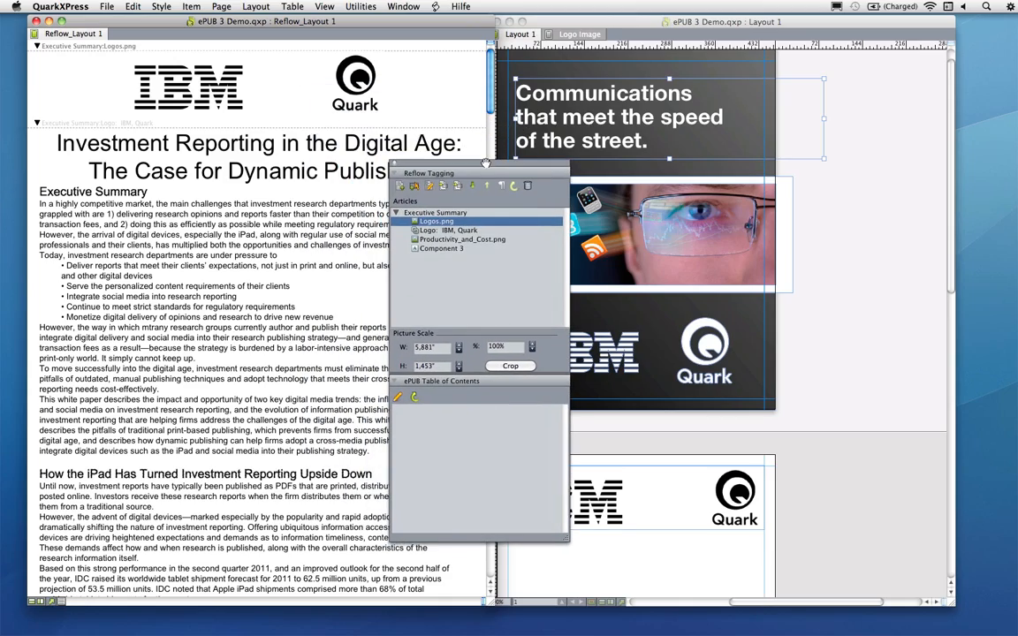
{"action": "left_click", "coordinate": [108, 255]}
{"action": "scroll", "coordinate": [119, 265], "scroll_direction": "down", "scroll_amount": 15}
{"action": "scroll", "coordinate": [130, 292], "scroll_direction": "down", "scroll_amount": 15}
{"action": "scroll", "coordinate": [131, 294], "scroll_direction": "up", "scroll_amount": 8}
{"action": "scroll", "coordinate": [177, 265], "scroll_direction": "up", "scroll_amount": 15}
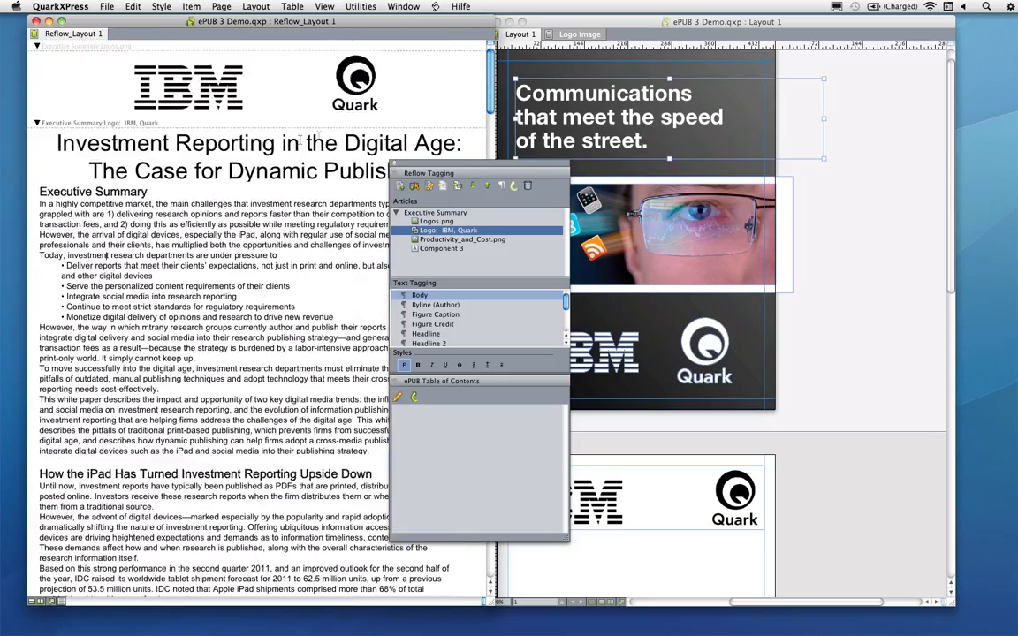
{"action": "left_click_drag", "start_coordinate": [395, 165], "coordinate": [500, 170]}
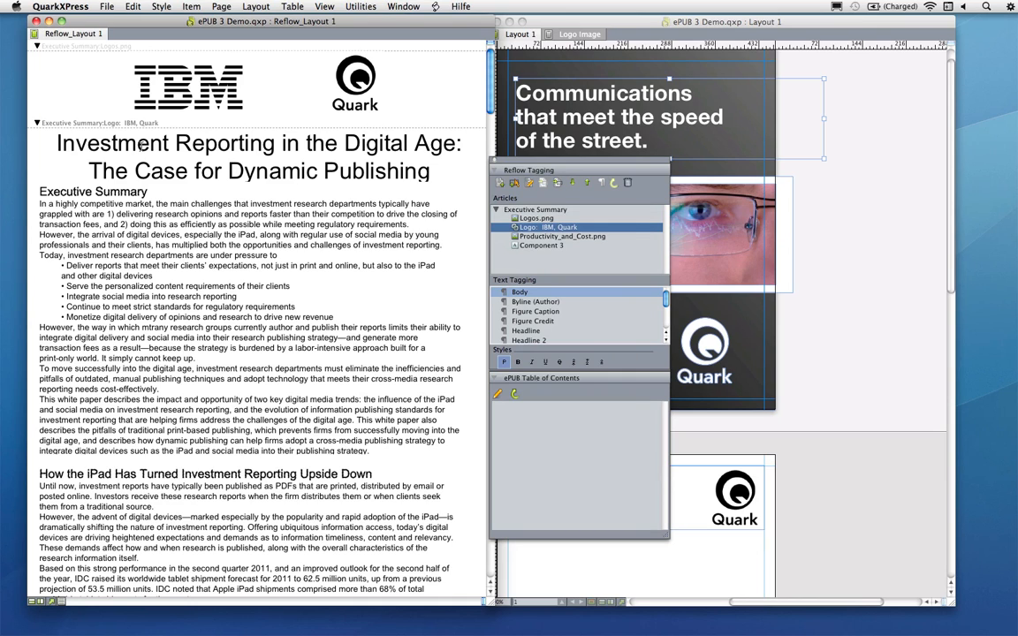
Rename the component holding the document title as Investment Reporting
{"action": "left_click", "coordinate": [186, 76]}
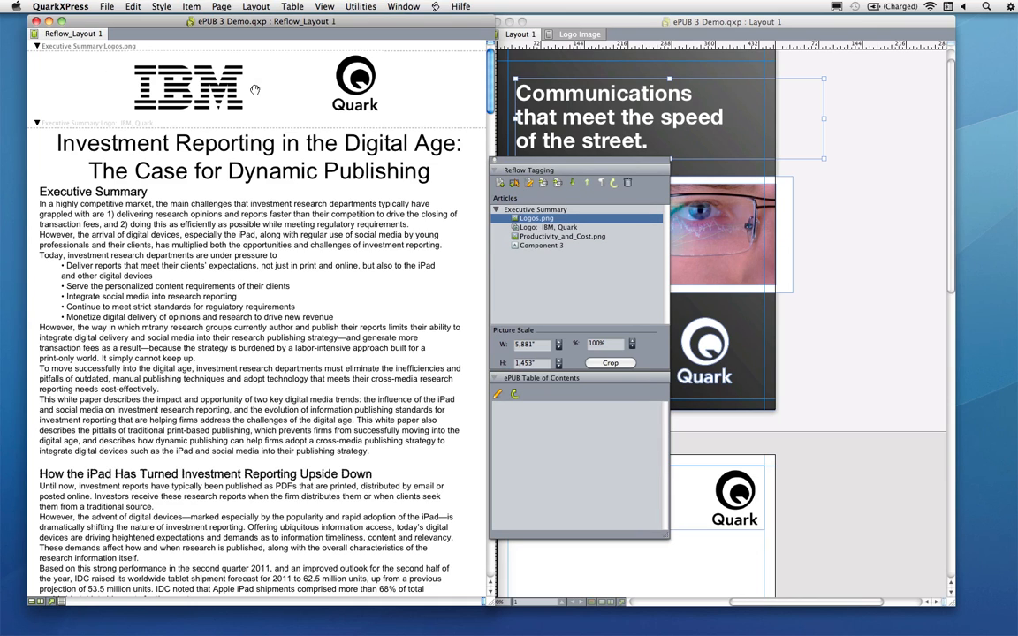
{"action": "left_click", "coordinate": [74, 143]}
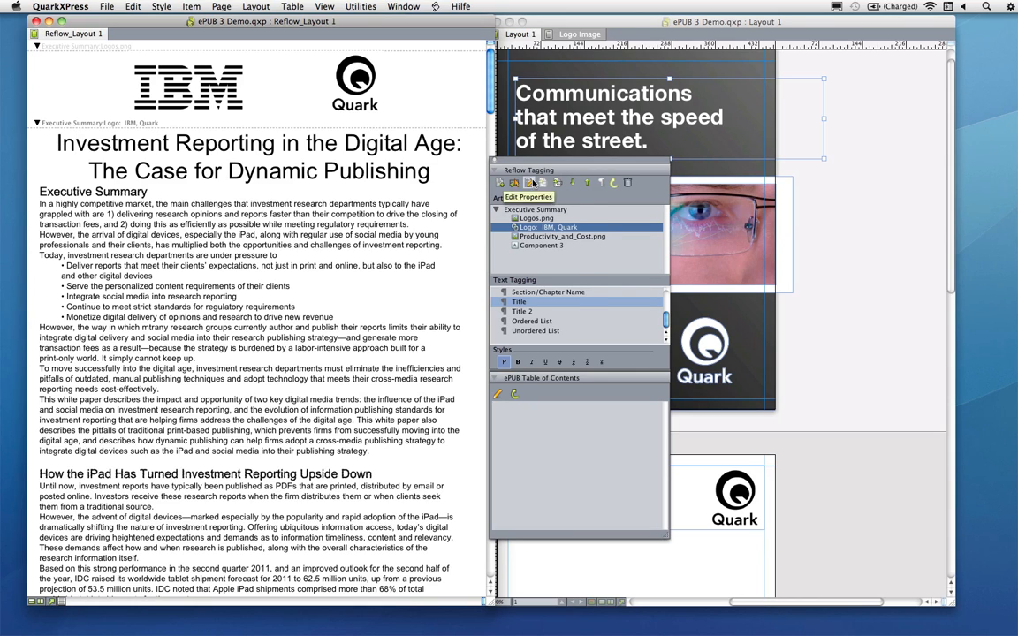
{"action": "left_click", "coordinate": [530, 182]}
{"action": "type", "text": "Investment Reporting"}
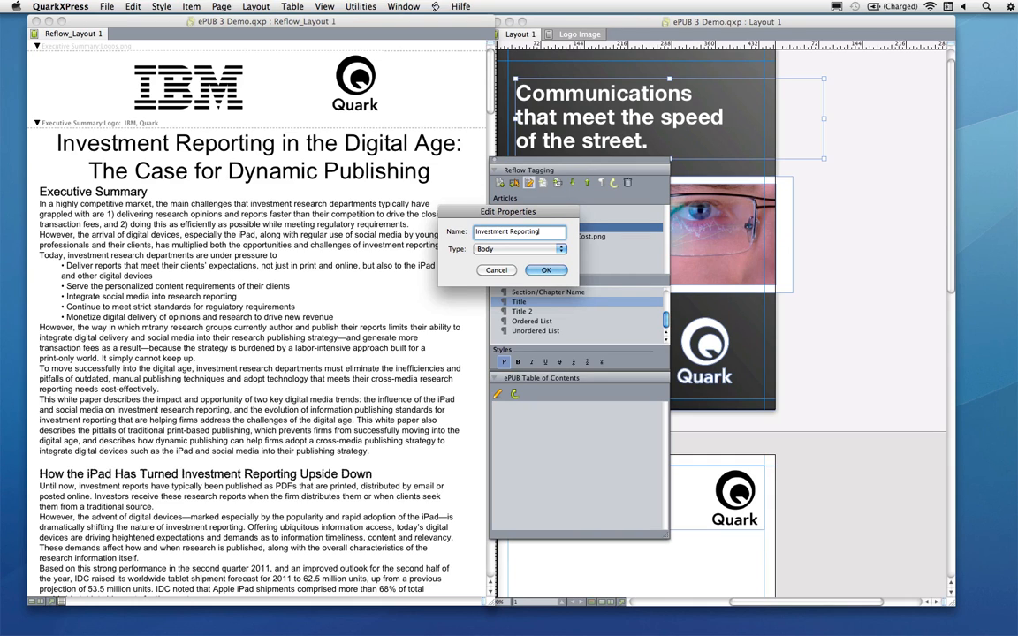
{"action": "left_click", "coordinate": [548, 270]}
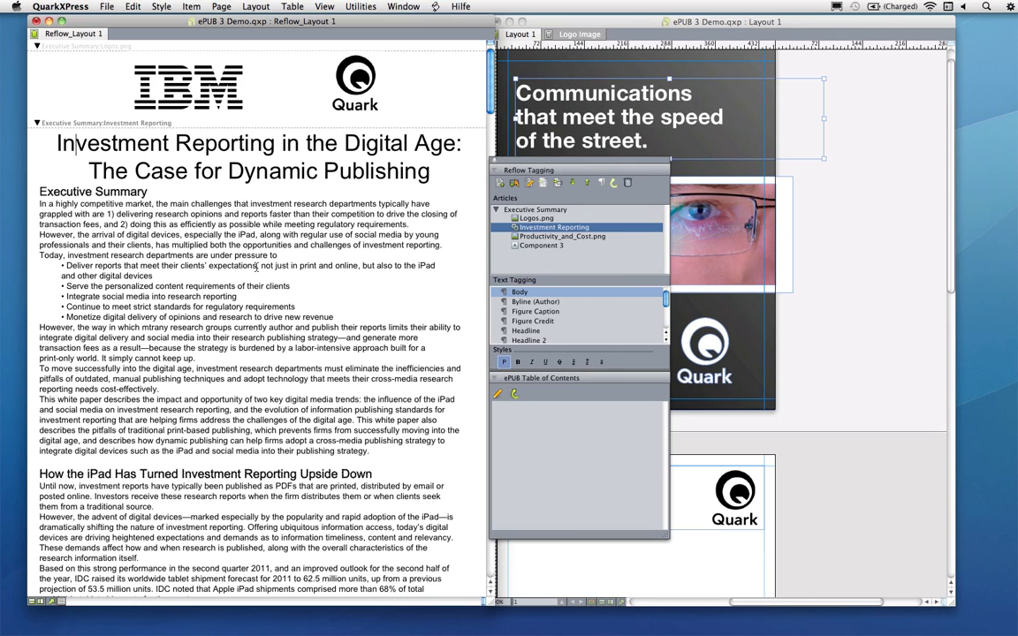
Inspect the text tags applied to the title, the Executive Summary heading and the body text
{"action": "left_click", "coordinate": [168, 170]}
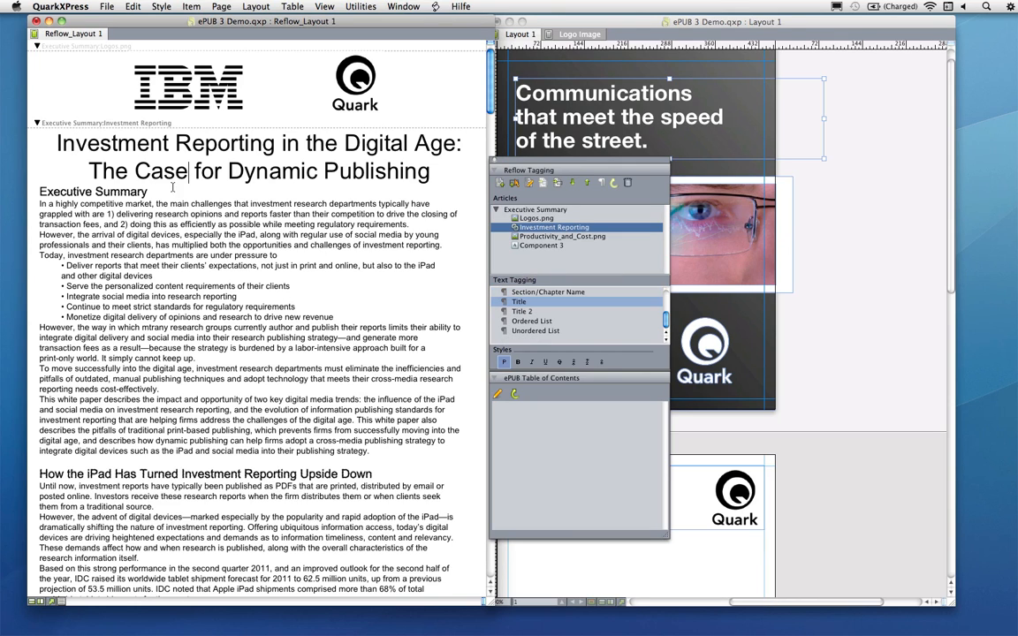
{"action": "left_click", "coordinate": [124, 192]}
{"action": "left_click", "coordinate": [128, 171]}
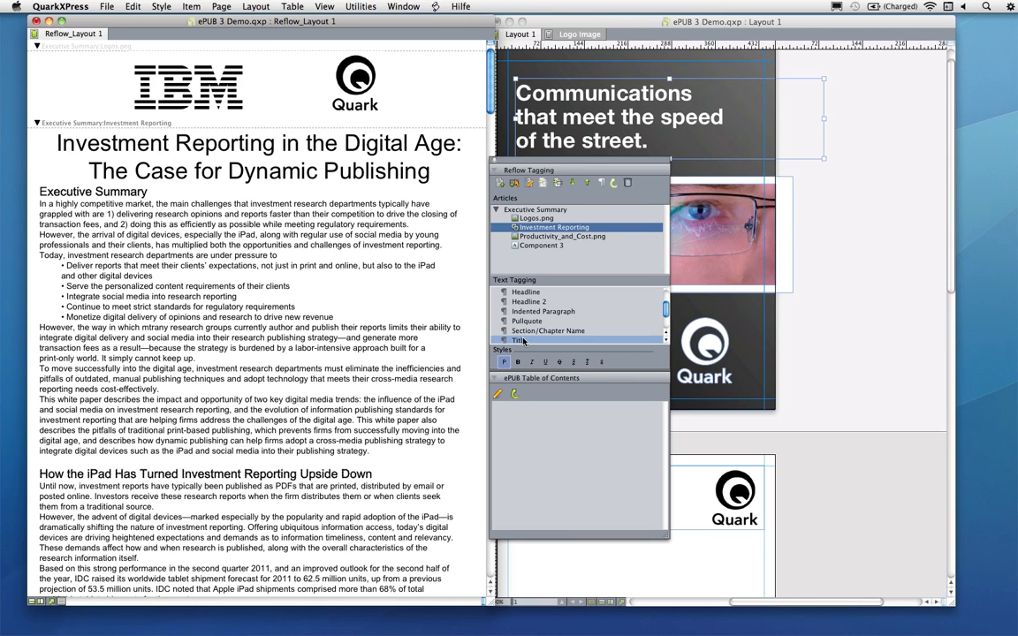
{"action": "left_click", "coordinate": [138, 191]}
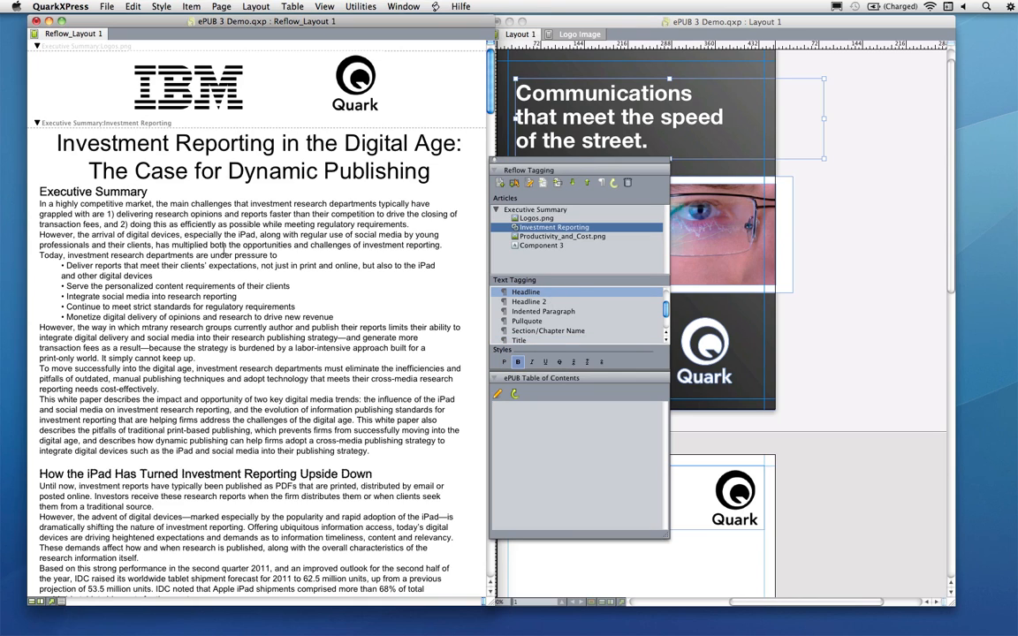
{"action": "left_click", "coordinate": [165, 222]}
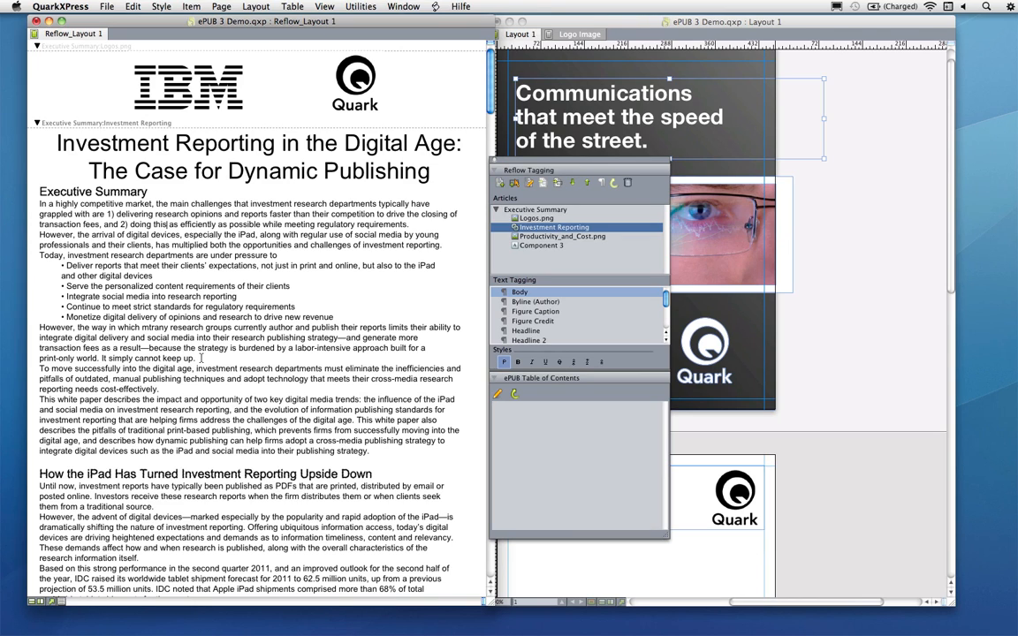
Split the component at the start of the Executive Summary heading
{"action": "left_click", "coordinate": [38, 192]}
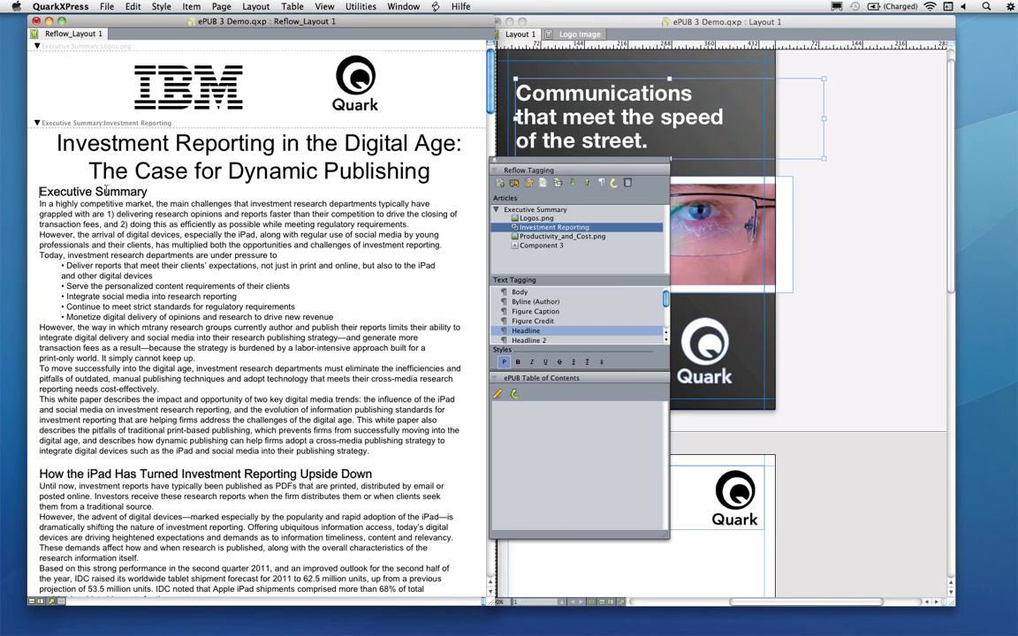
{"action": "right_click", "coordinate": [38, 190]}
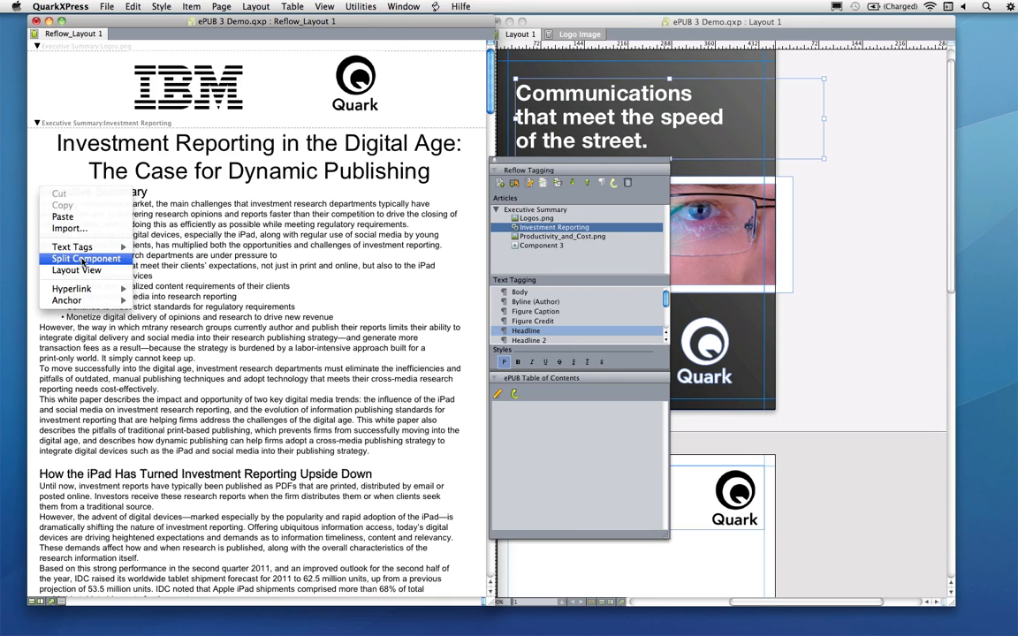
{"action": "left_click", "coordinate": [84, 259]}
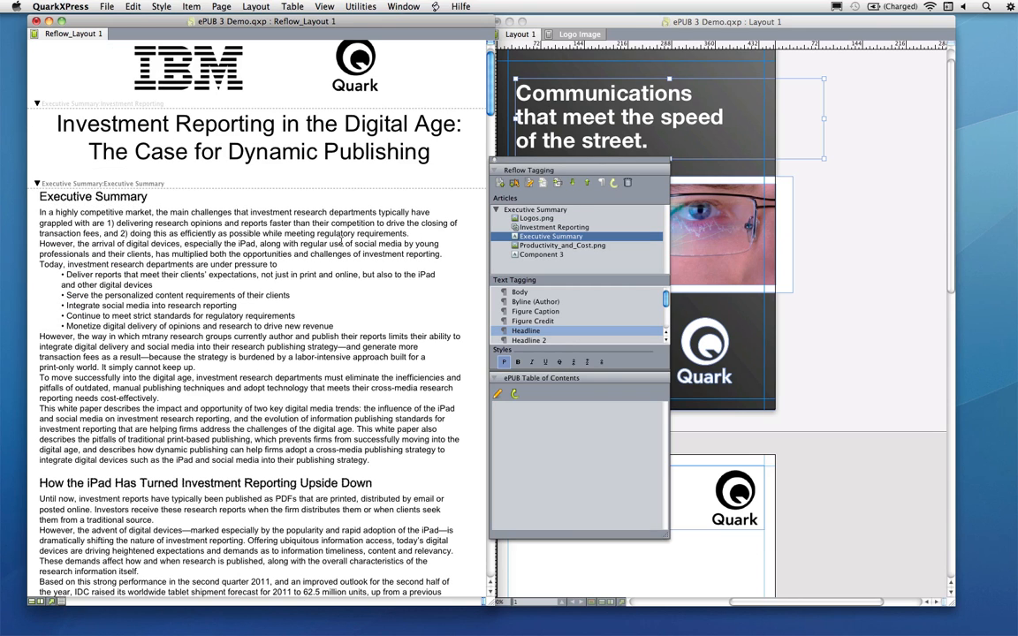
Insert a picture component with CEO Portrait.jpg after the Investment Reporting component
{"action": "left_click", "coordinate": [544, 227]}
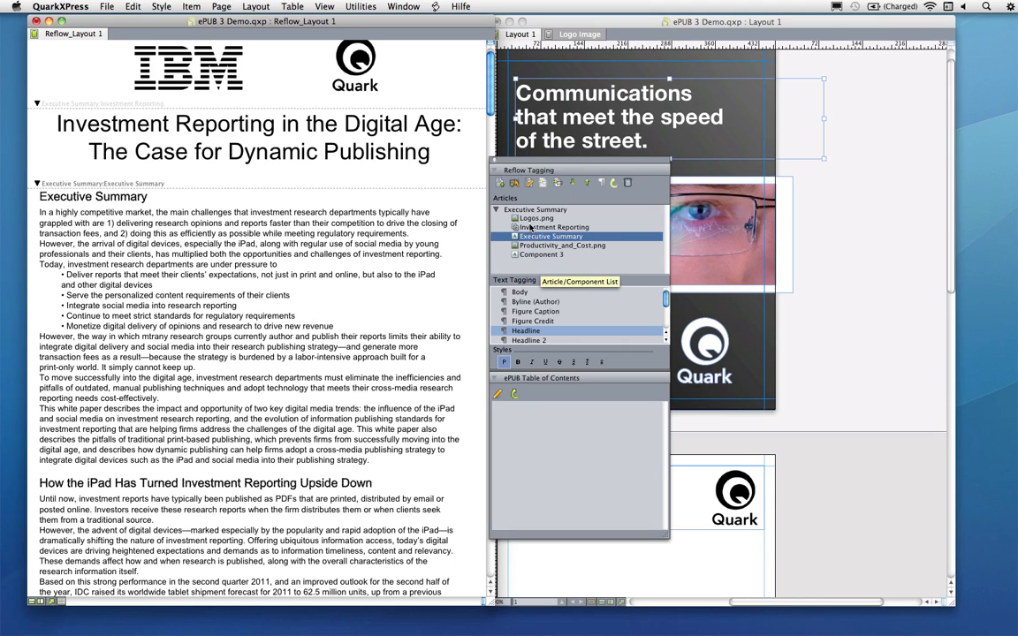
{"action": "left_click", "coordinate": [520, 183]}
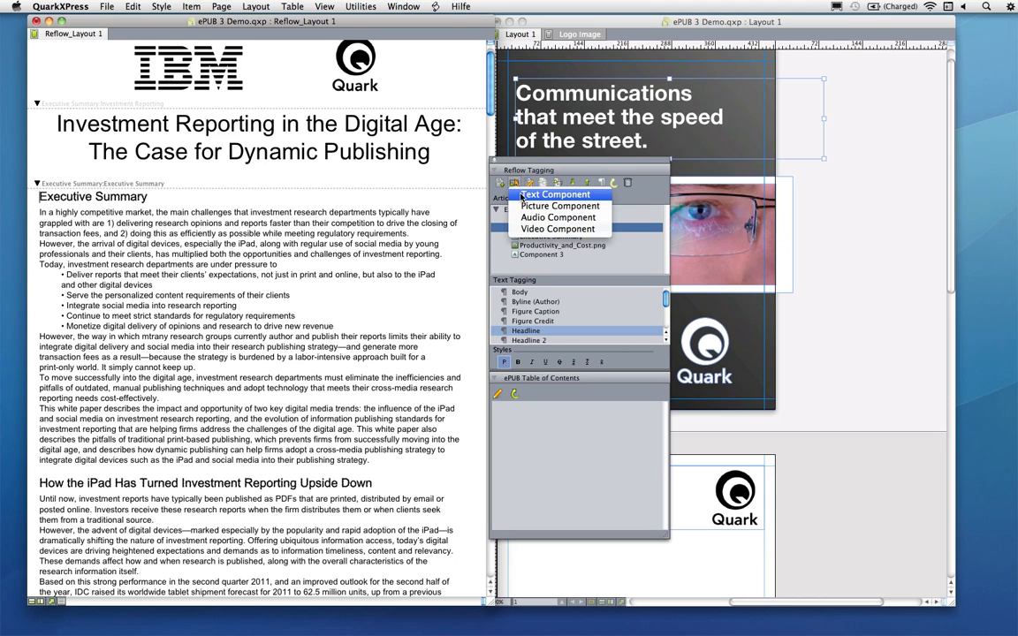
{"action": "left_click", "coordinate": [522, 205]}
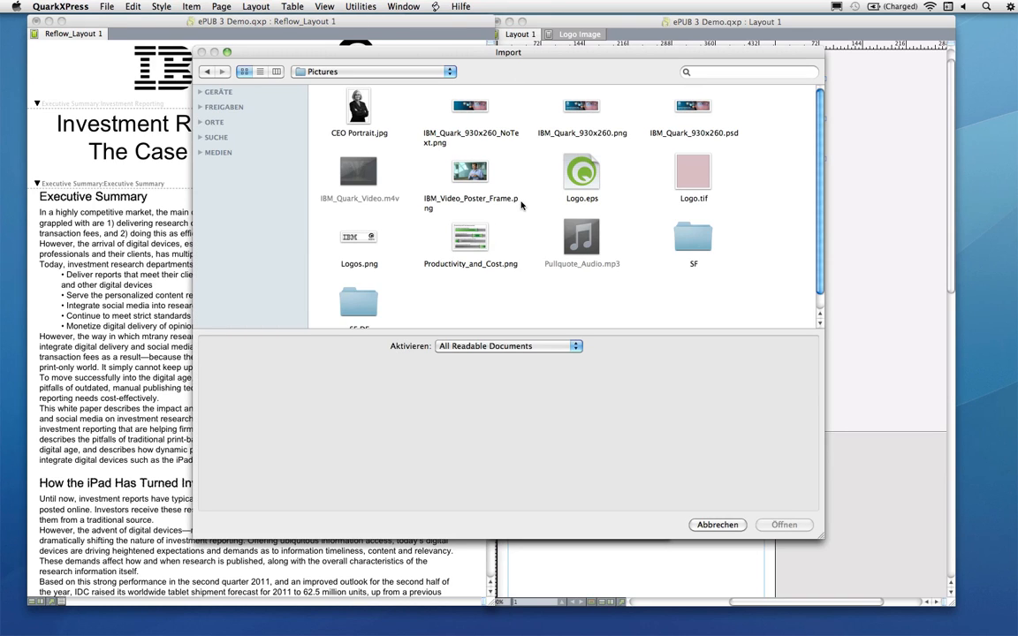
{"action": "left_click", "coordinate": [353, 108]}
{"action": "left_click", "coordinate": [781, 528]}
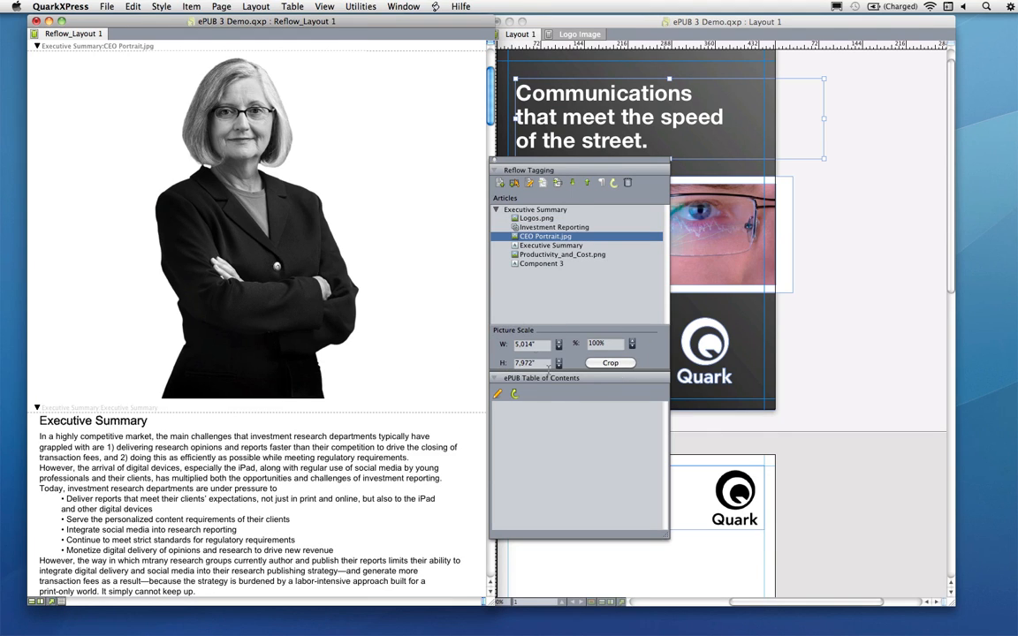
Scale the CEO portrait picture to 90%
{"action": "left_click", "coordinate": [633, 348]}
{"action": "left_click", "coordinate": [633, 347]}
{"action": "left_click", "coordinate": [633, 347]}
{"action": "left_click", "coordinate": [633, 347]}
{"action": "left_click", "coordinate": [633, 348]}
{"action": "left_click", "coordinate": [633, 348]}
{"action": "left_click", "coordinate": [633, 348]}
{"action": "left_click", "coordinate": [633, 348]}
{"action": "left_click", "coordinate": [633, 348]}
{"action": "left_click", "coordinate": [633, 347]}
{"action": "left_click", "coordinate": [633, 347]}
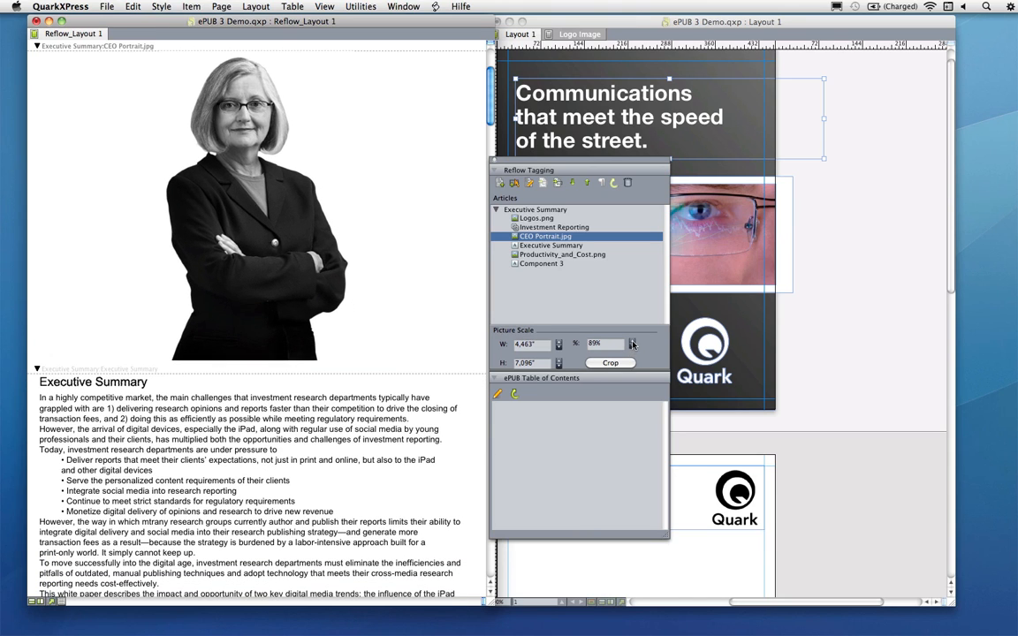
{"action": "left_click", "coordinate": [633, 342]}
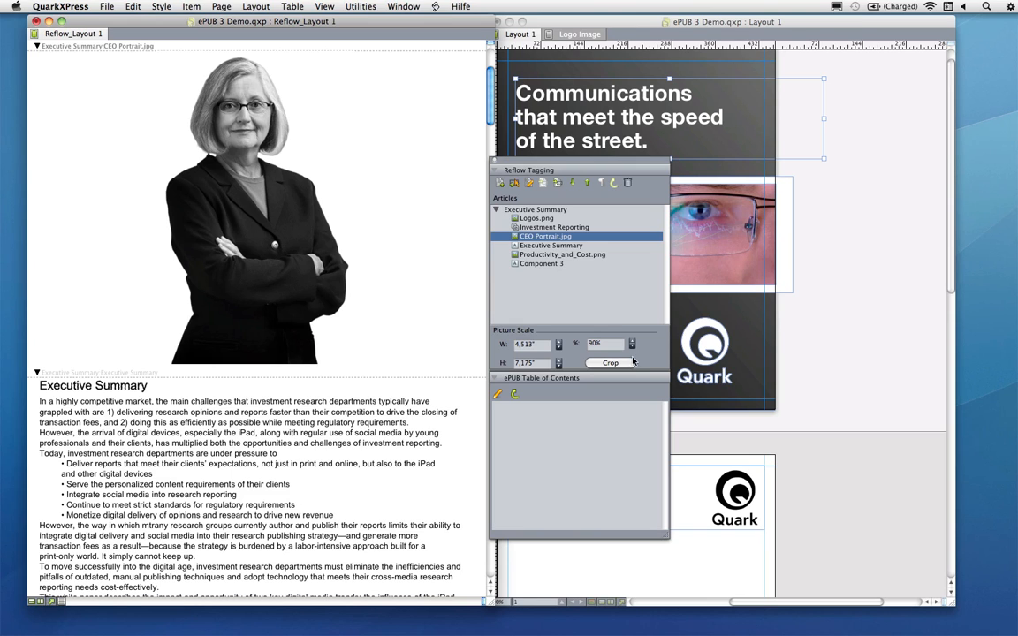
Crop the CEO portrait to a head-and-shoulders frame and scale the picture to 111% inside it
{"action": "left_click", "coordinate": [622, 367]}
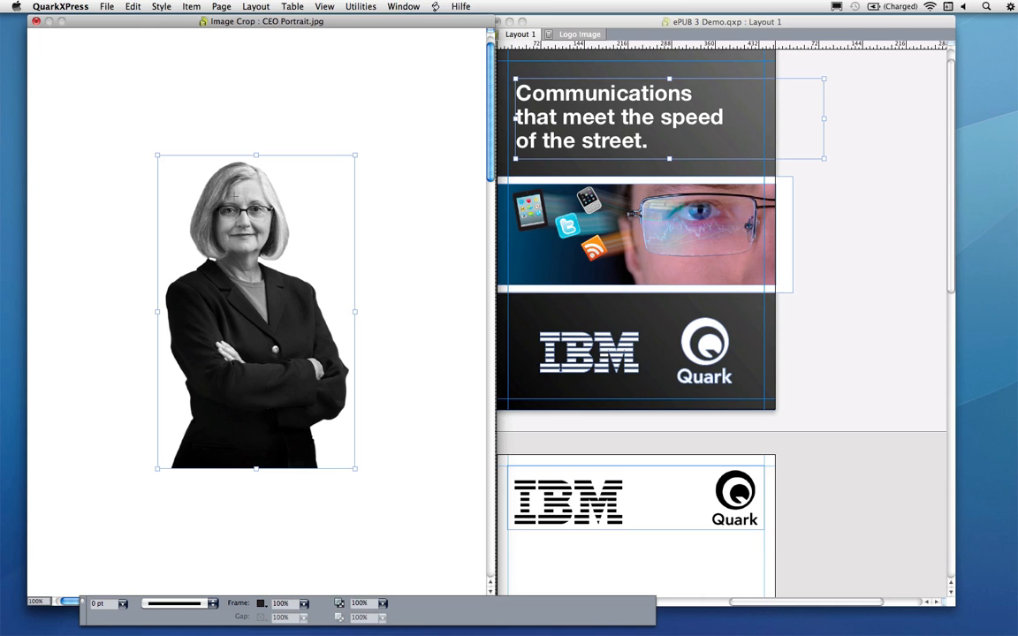
{"action": "left_click", "coordinate": [228, 277]}
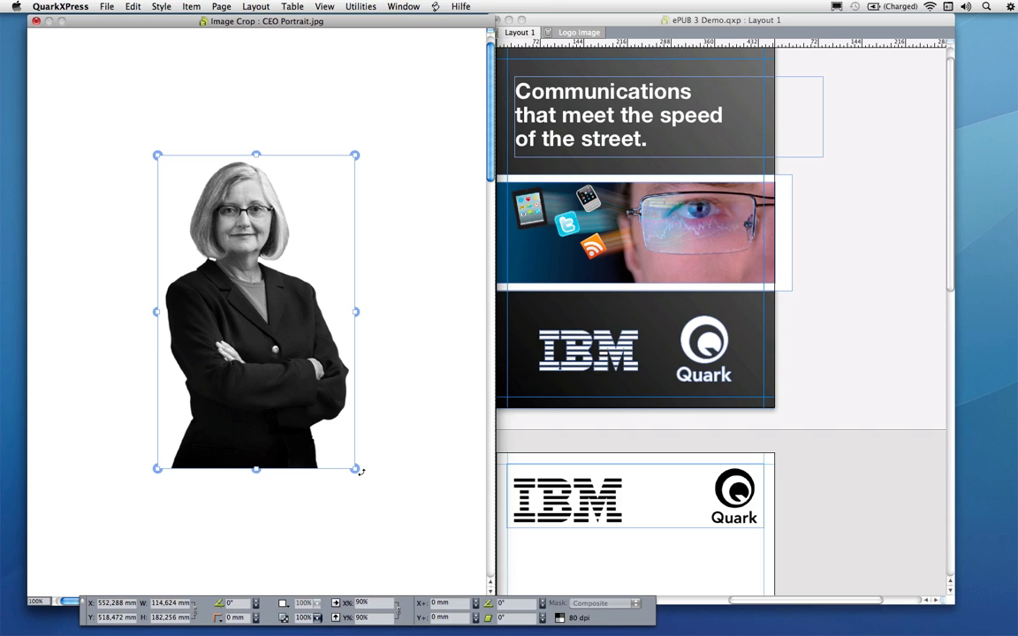
{"action": "left_click_drag", "start_coordinate": [355, 469], "coordinate": [316, 405]}
{"action": "left_click_drag", "start_coordinate": [268, 316], "coordinate": [275, 341]}
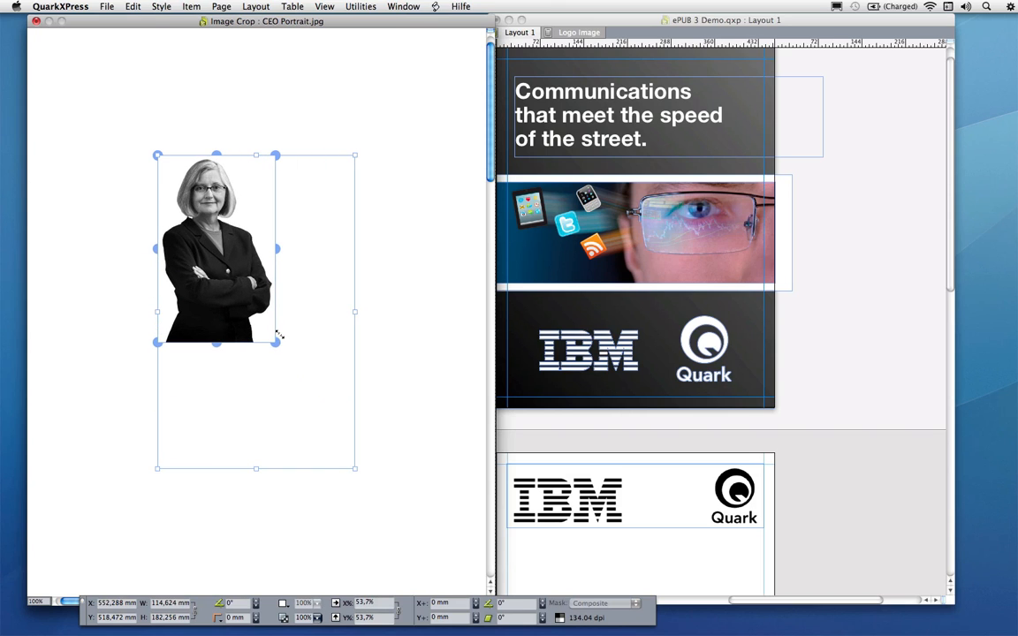
{"action": "mouse_move", "coordinate": [351, 463]}
{"action": "left_mouse_down"}
{"action": "mouse_move", "coordinate": [228, 299]}
{"action": "mouse_move", "coordinate": [245, 279]}
{"action": "mouse_move", "coordinate": [230, 247]}
{"action": "mouse_move", "coordinate": [267, 236]}
{"action": "mouse_move", "coordinate": [260, 241]}
{"action": "left_mouse_up"}
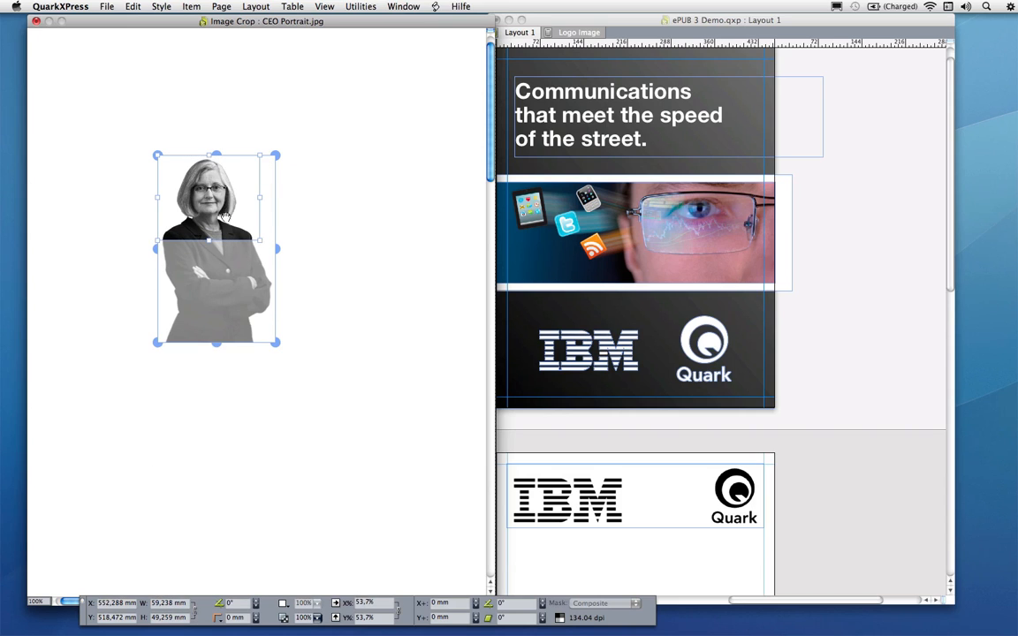
{"action": "left_click_drag", "start_coordinate": [198, 189], "coordinate": [200, 190]}
{"action": "key", "text": "Return"}
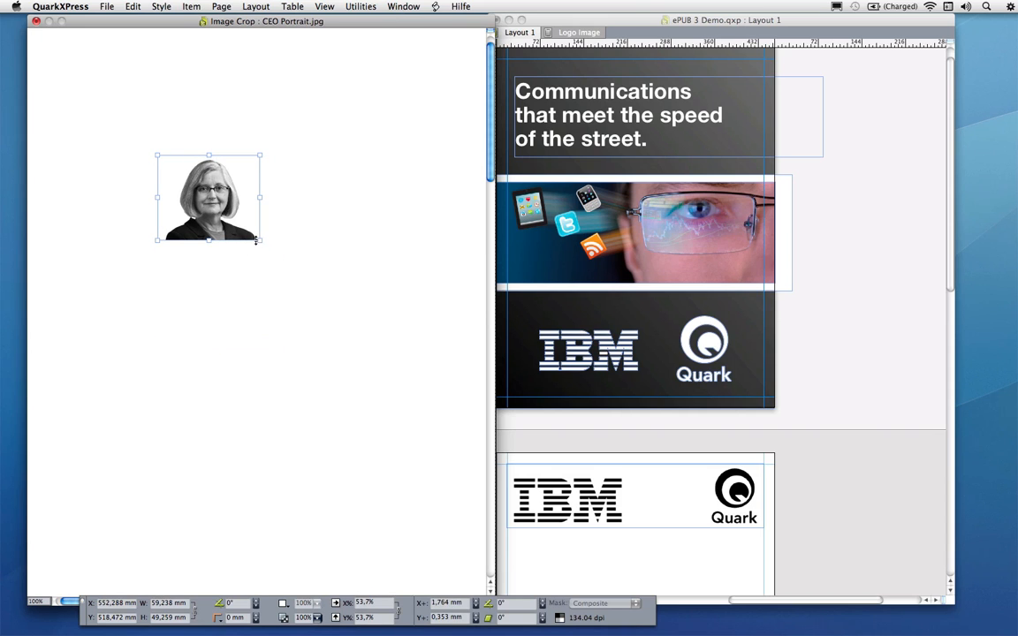
{"action": "left_click_drag", "start_coordinate": [255, 240], "coordinate": [348, 329]}
{"action": "double_click", "coordinate": [348, 329]}
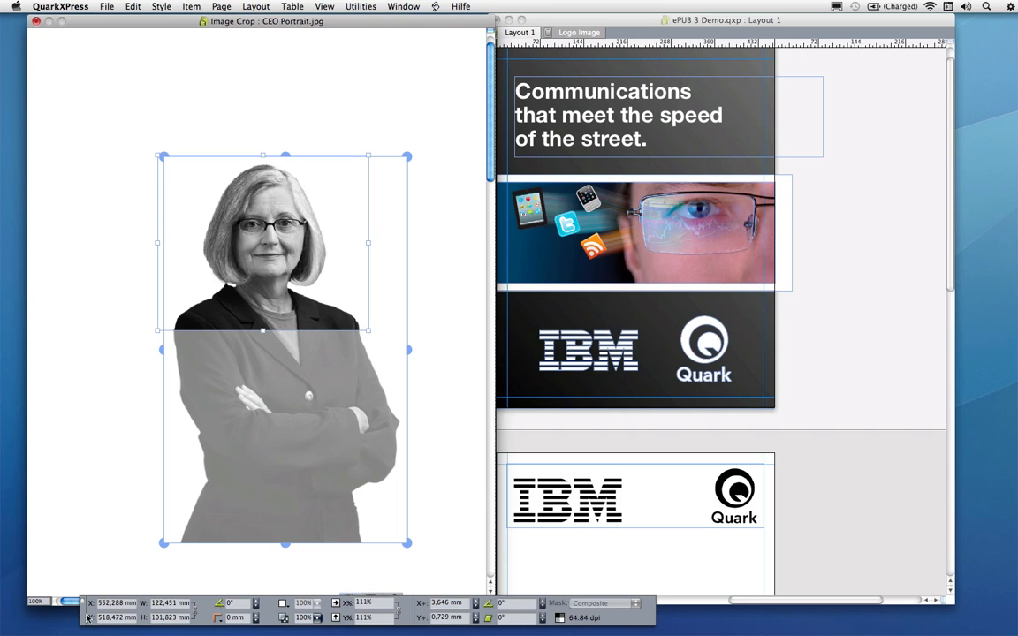
Round the CEO portrait frame's corners with a 10 mm corner radius
{"action": "left_click_drag", "start_coordinate": [86, 616], "coordinate": [46, 378]}
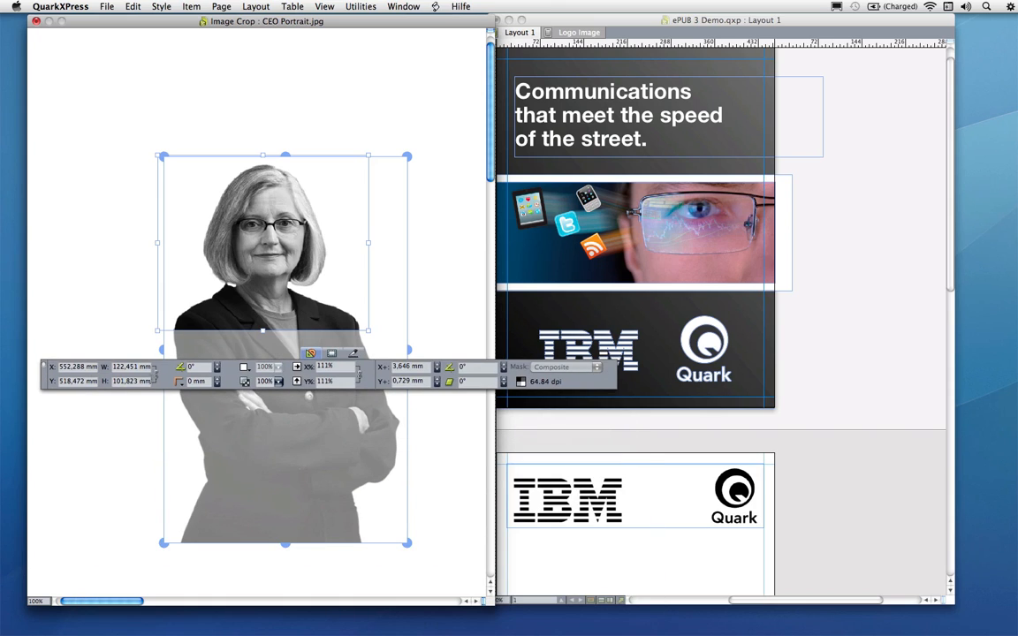
{"action": "left_click", "coordinate": [181, 384]}
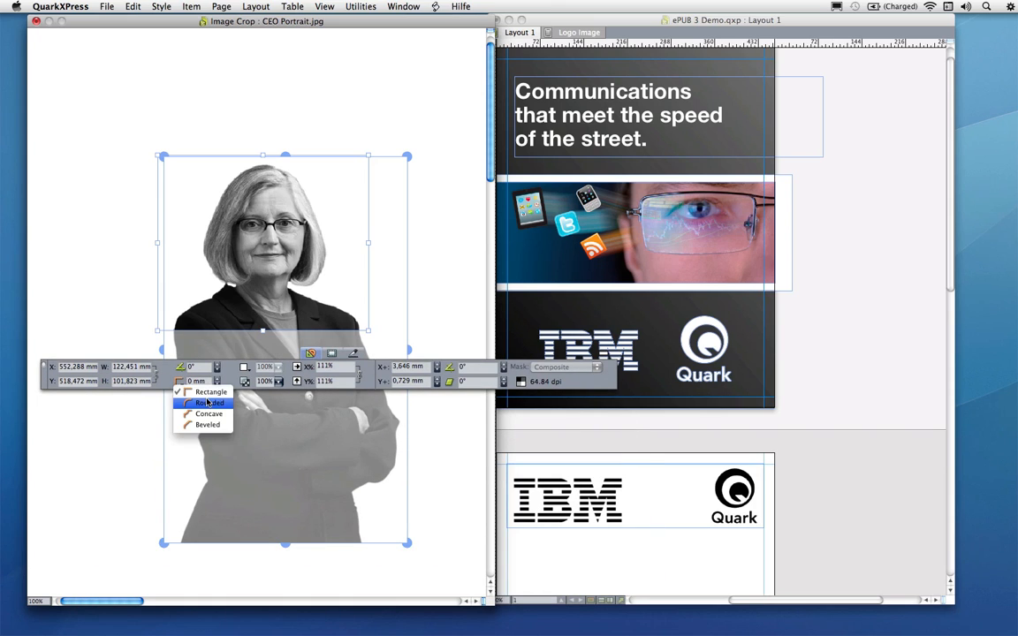
{"action": "left_click", "coordinate": [210, 403]}
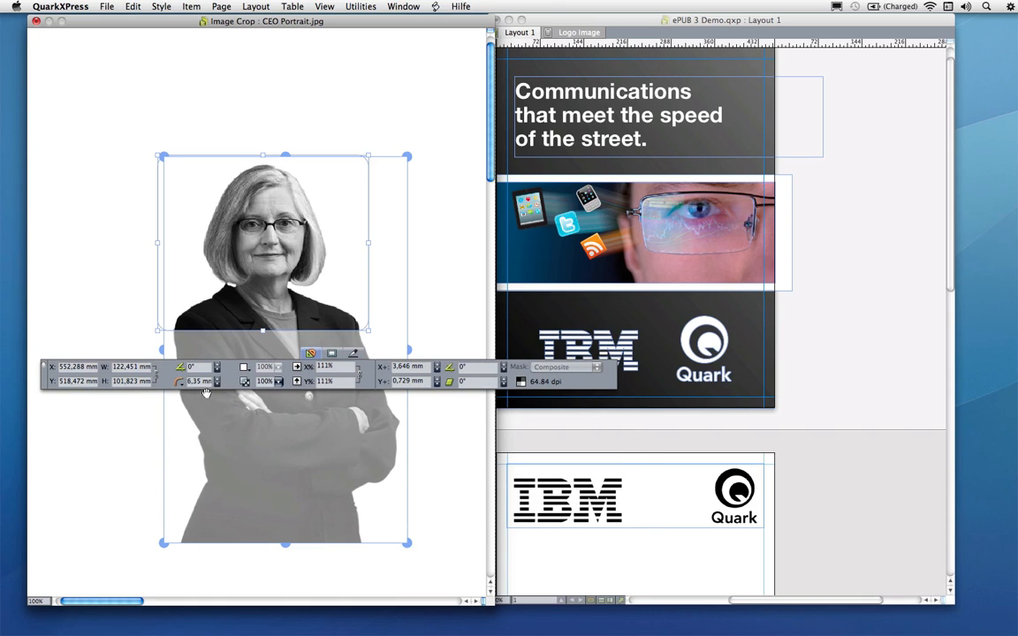
{"action": "type", "text": "10"}
{"action": "key", "text": "Return"}
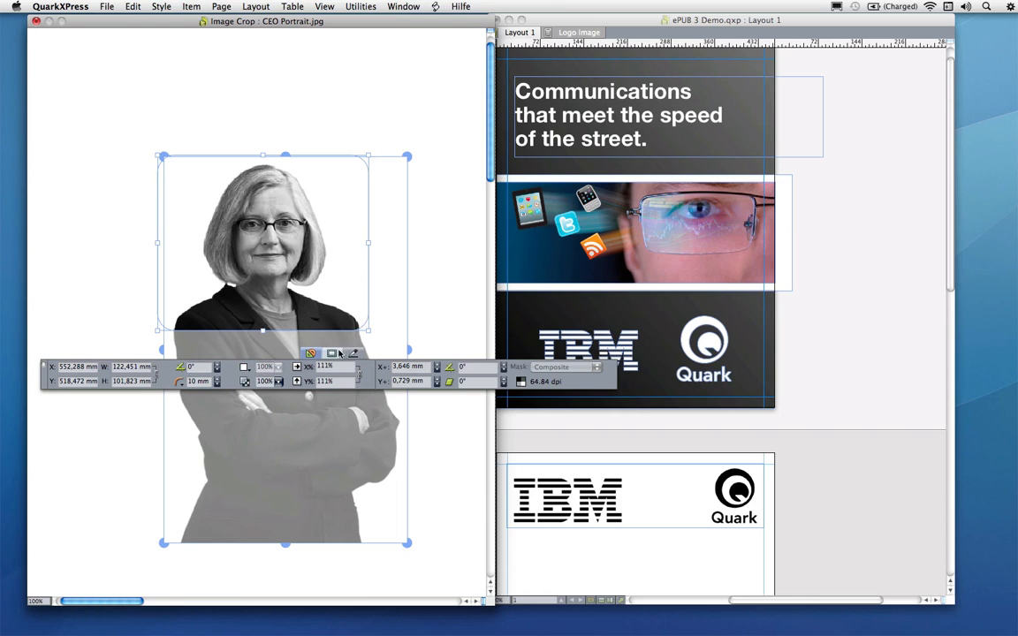
Give the portrait frame a 4 pt border
{"action": "left_click", "coordinate": [331, 353]}
{"action": "left_click", "coordinate": [84, 367]}
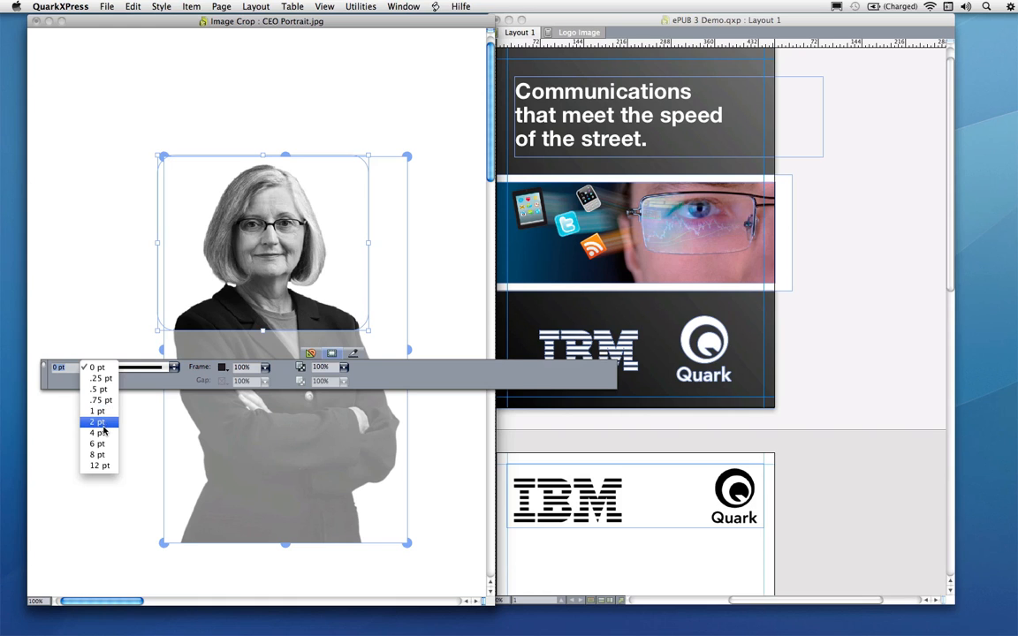
{"action": "left_click", "coordinate": [103, 425]}
{"action": "left_click", "coordinate": [88, 367]}
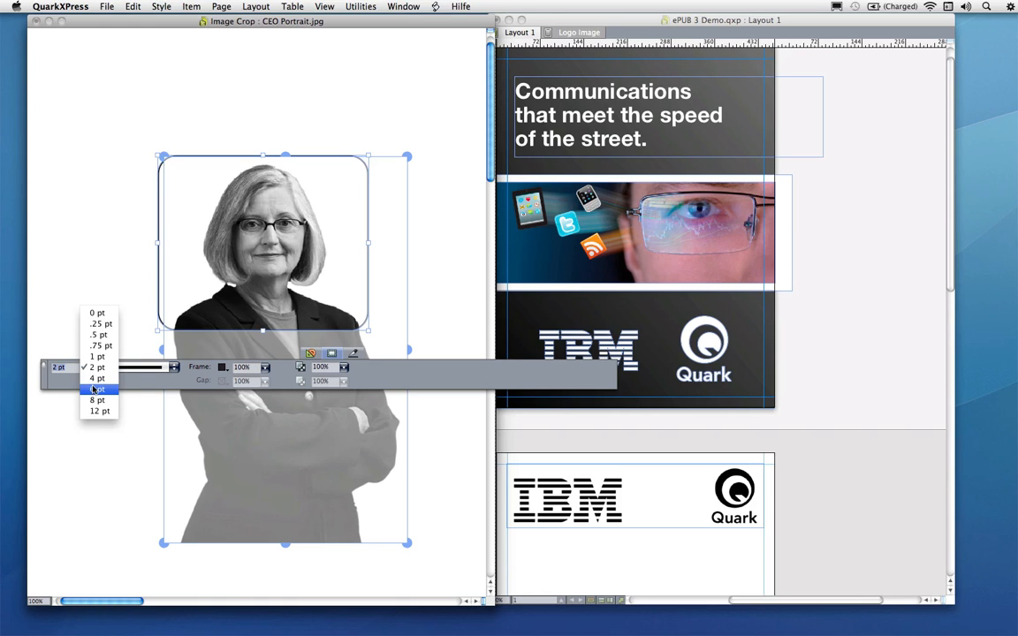
{"action": "left_click", "coordinate": [97, 379]}
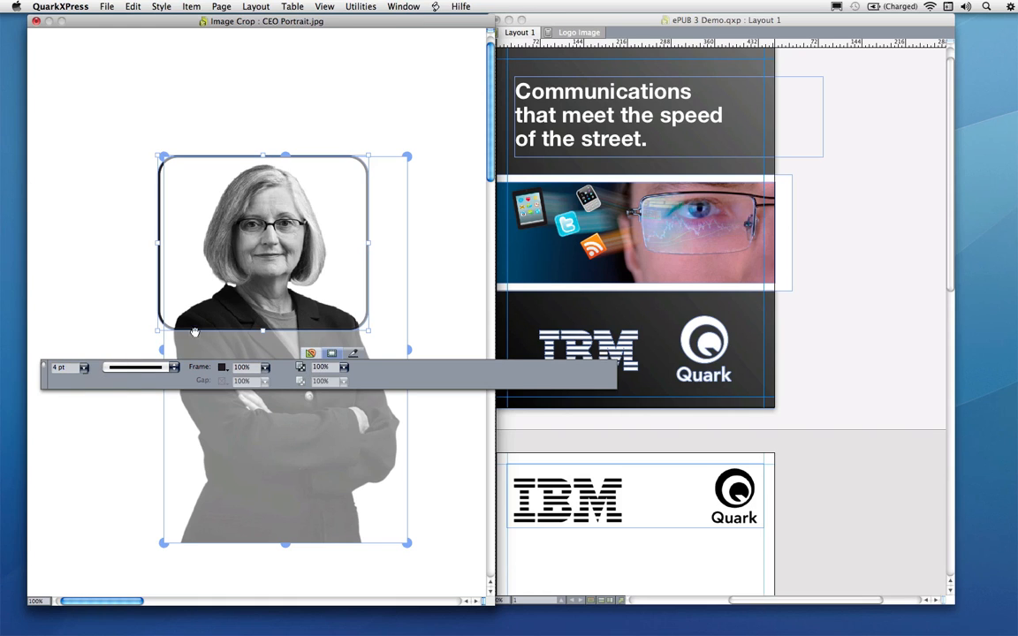
Close the image crop view and apply the changes to the portrait
{"action": "left_click", "coordinate": [109, 280]}
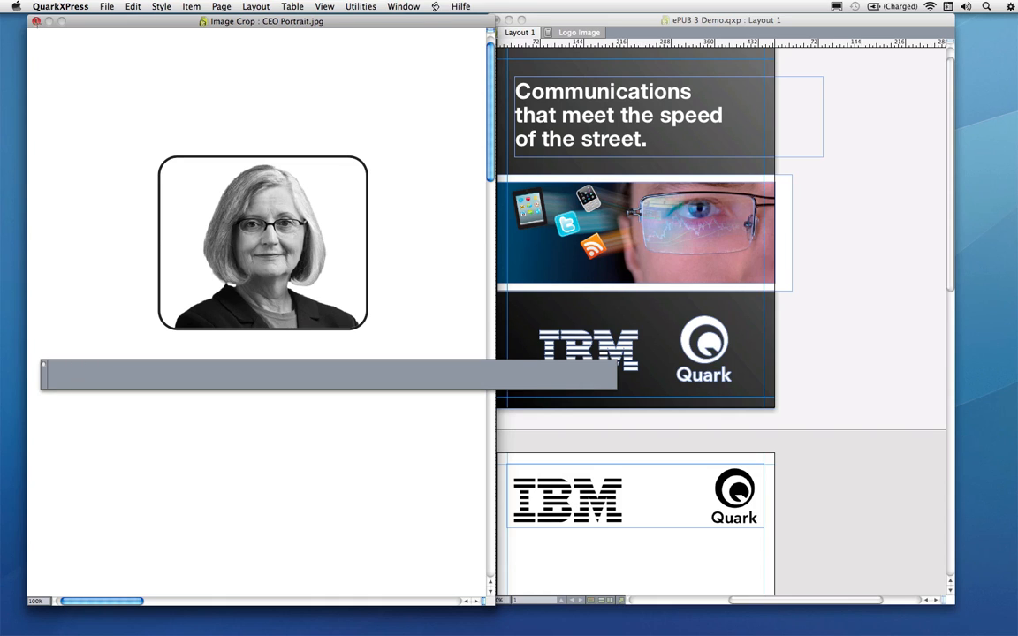
{"action": "left_click", "coordinate": [36, 20]}
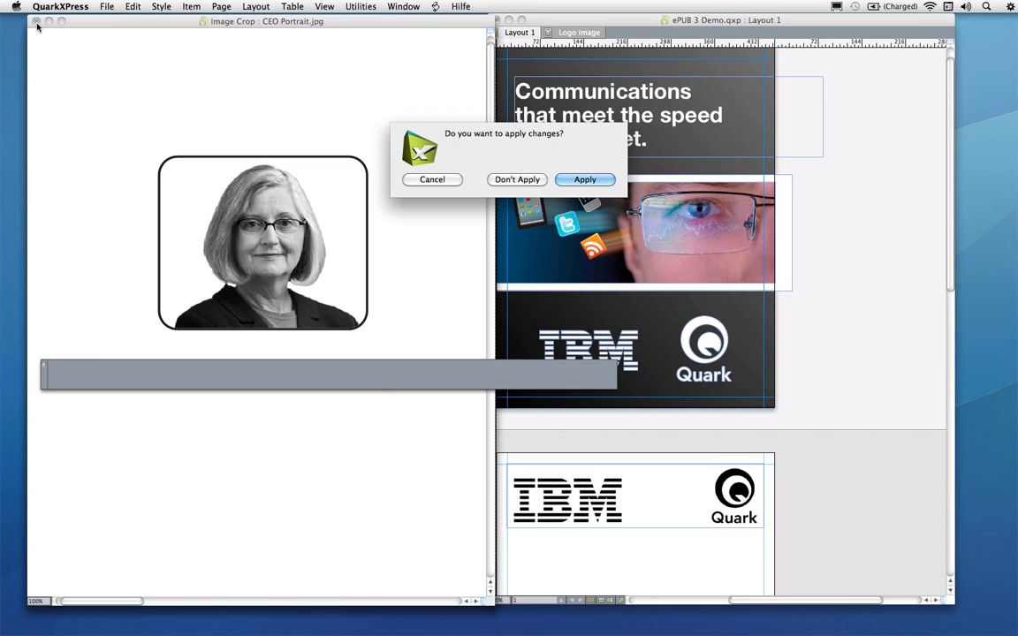
{"action": "left_click", "coordinate": [585, 179]}
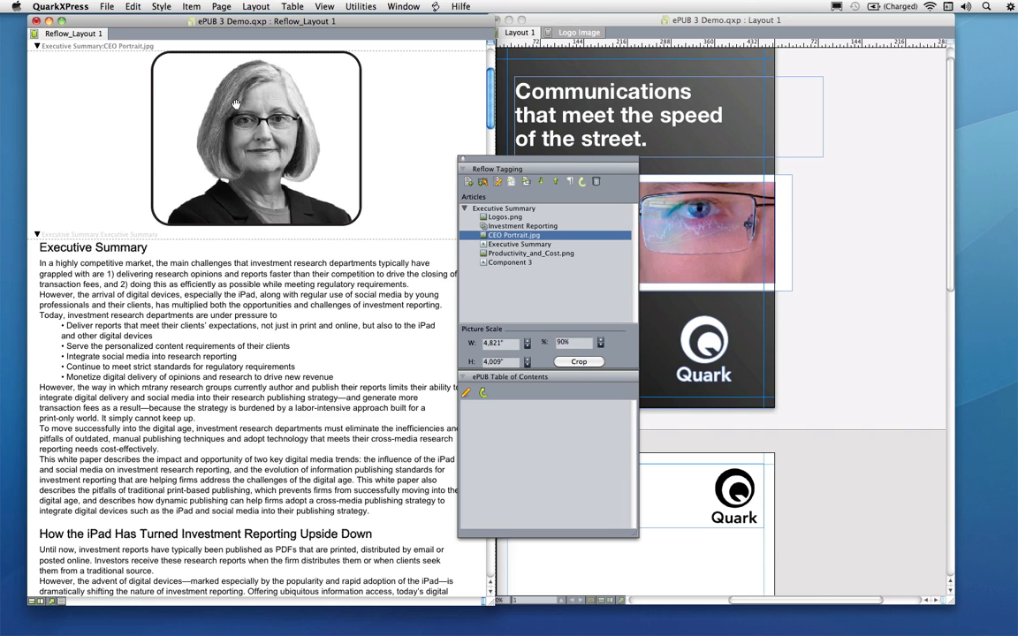
Set the CEO Portrait.jpg component to custom export settings at 144 ppi resolution as PNG
{"action": "left_click", "coordinate": [500, 183]}
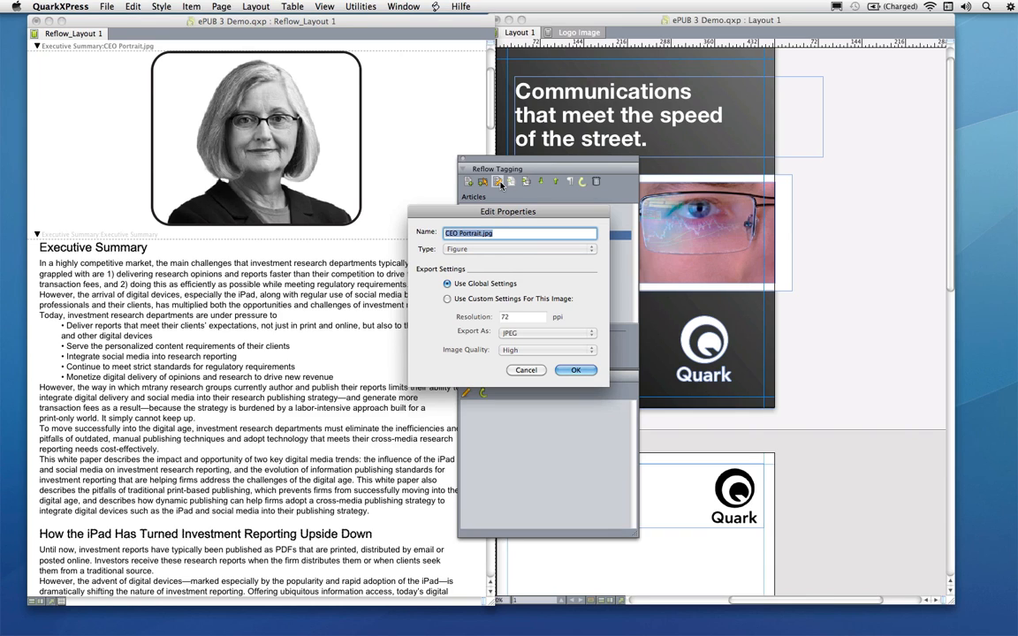
{"action": "left_click", "coordinate": [496, 300]}
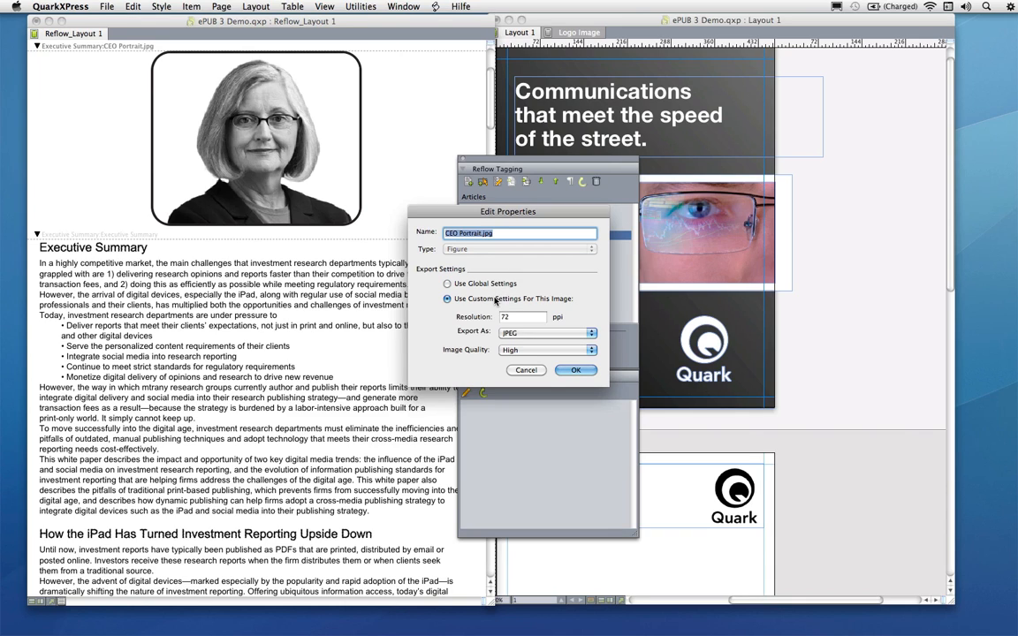
{"action": "key", "text": "Tab"}
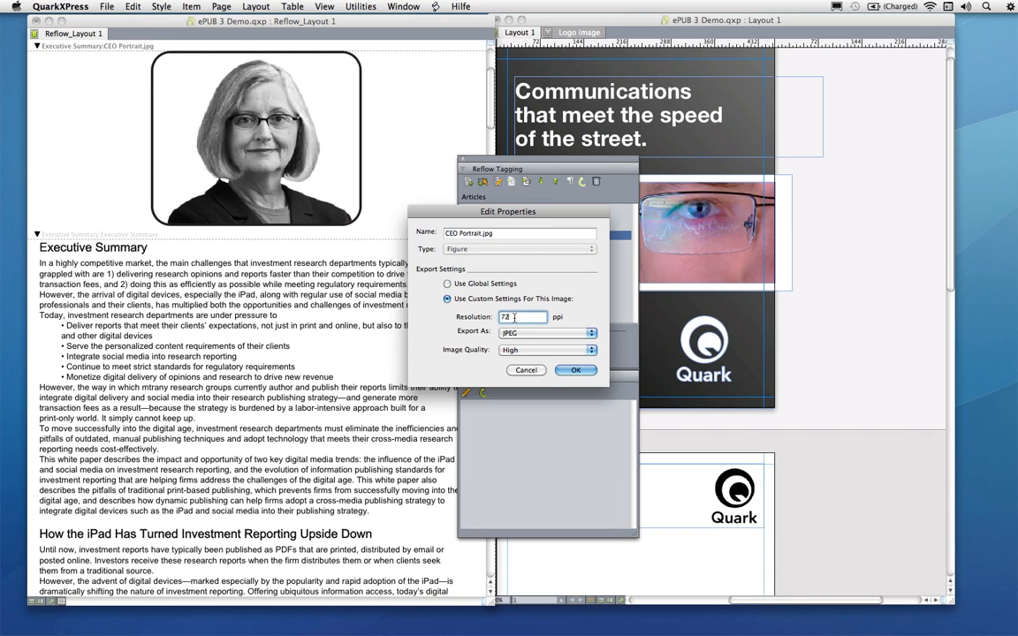
{"action": "type", "text": "144"}
{"action": "left_click", "coordinate": [541, 333]}
{"action": "left_click", "coordinate": [543, 344]}
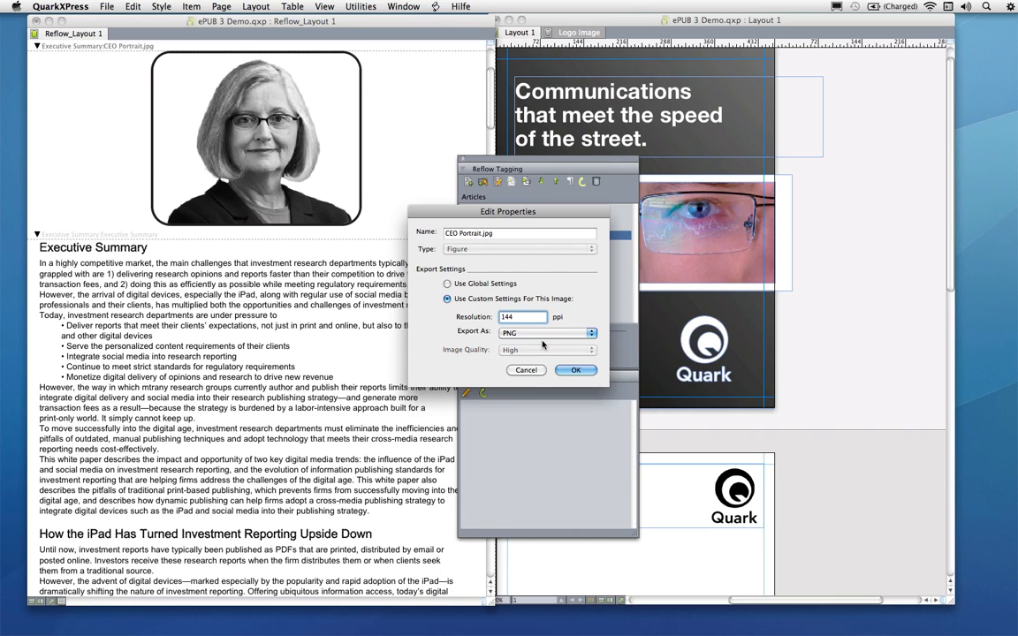
{"action": "left_click", "coordinate": [575, 371]}
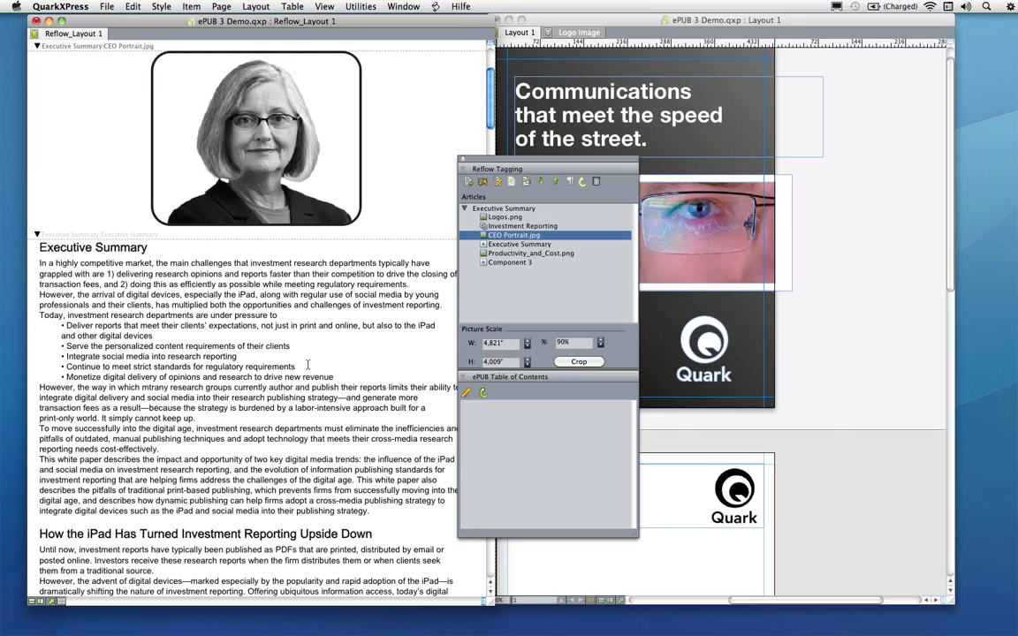
Split the component at the start of the Social Media: A New Way to Communicate heading
{"action": "scroll", "coordinate": [309, 363], "scroll_direction": "down", "scroll_amount": 5}
{"action": "scroll", "coordinate": [308, 365], "scroll_direction": "down", "scroll_amount": 9}
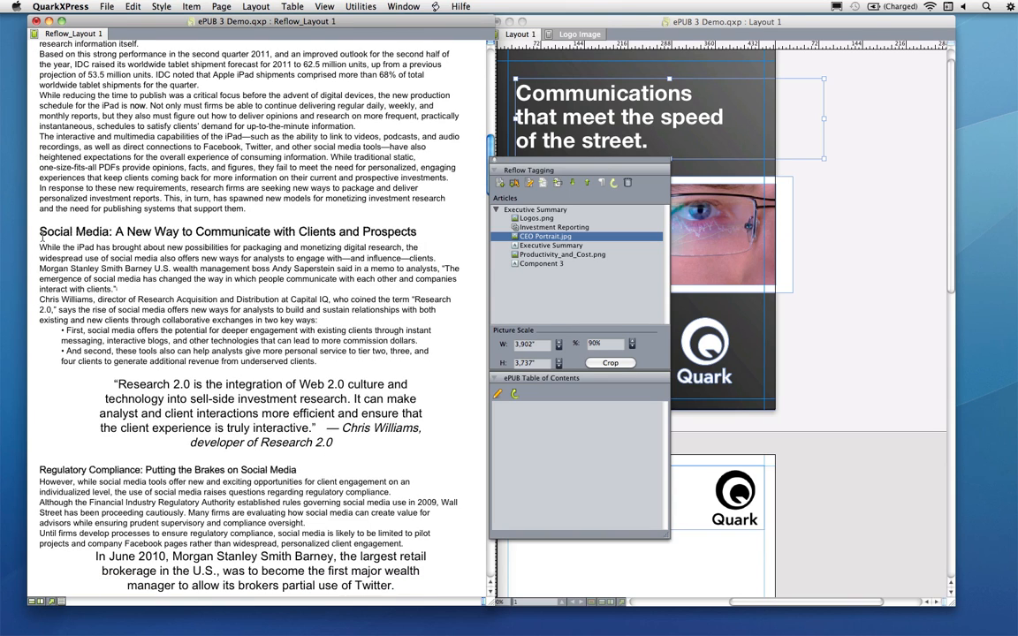
{"action": "left_click", "coordinate": [40, 232]}
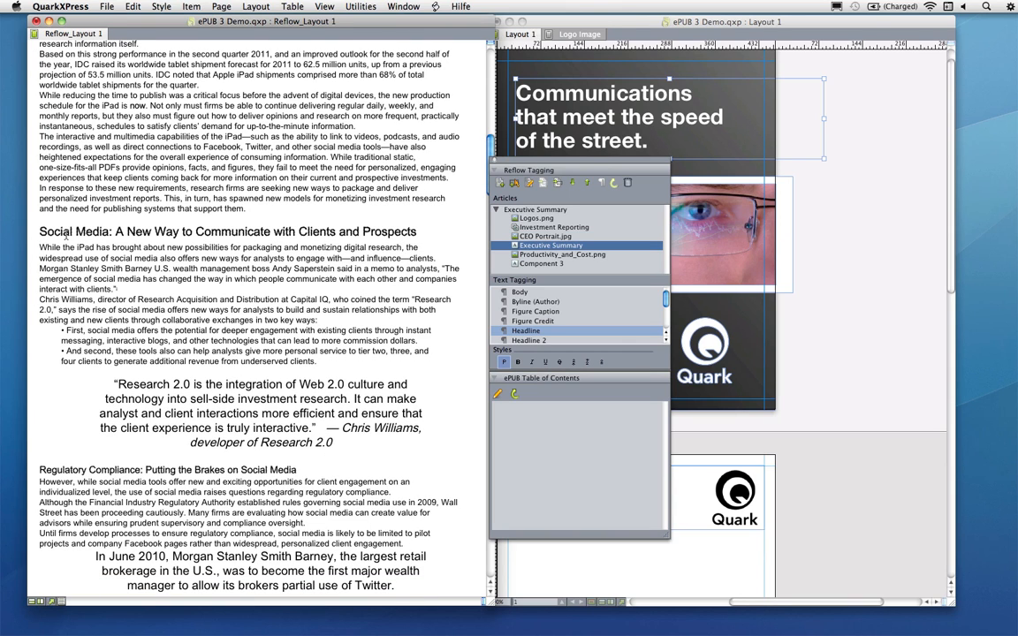
{"action": "right_click", "coordinate": [40, 234]}
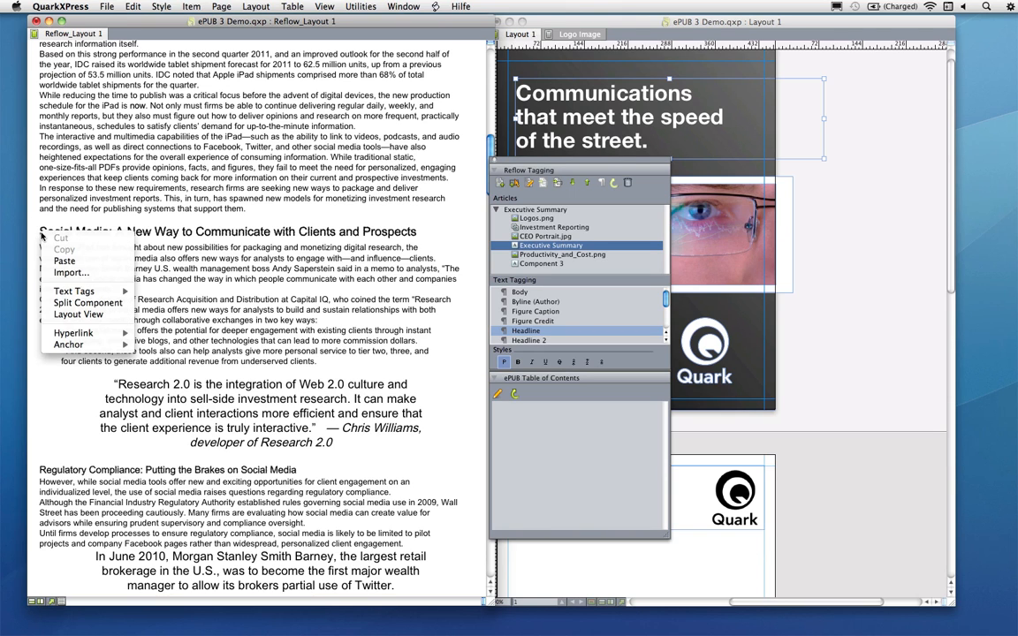
{"action": "left_click", "coordinate": [81, 303]}
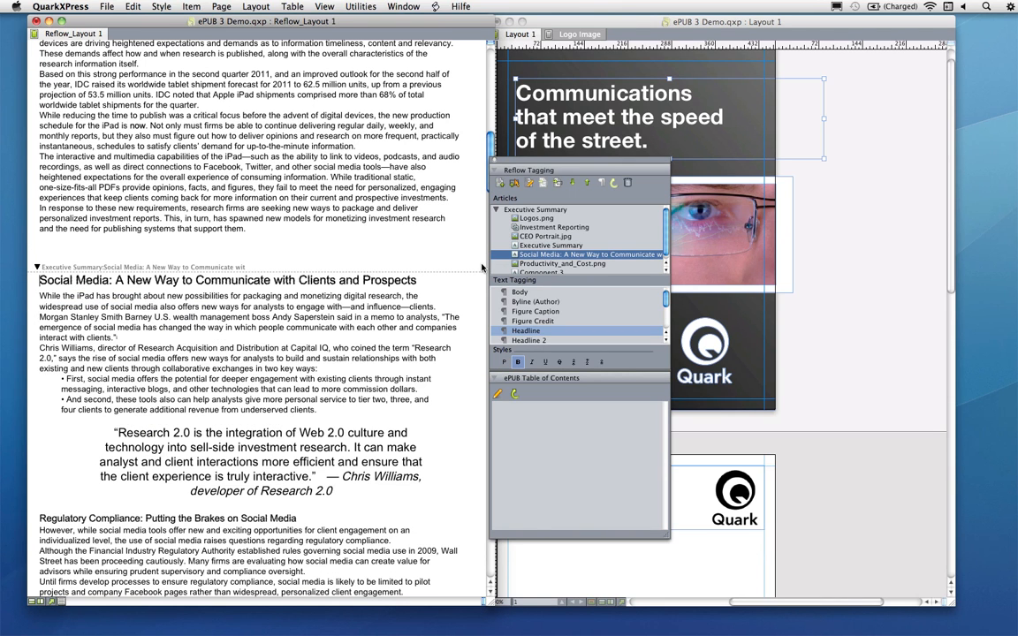
Add a video component using IBM_Quark_Video.m4v as its source file
{"action": "left_click", "coordinate": [513, 182]}
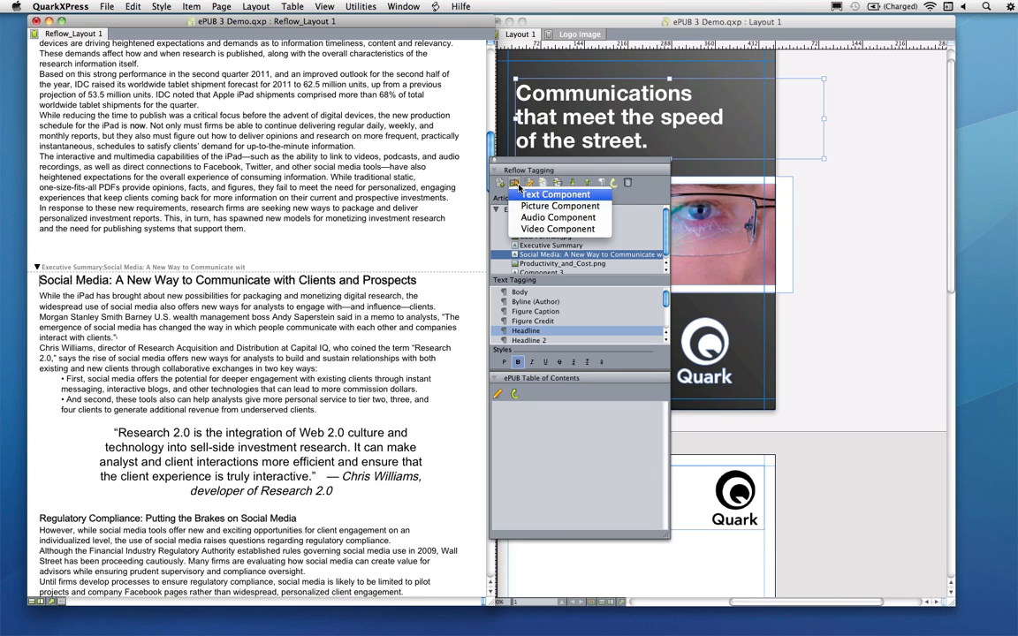
{"action": "left_click", "coordinate": [545, 229]}
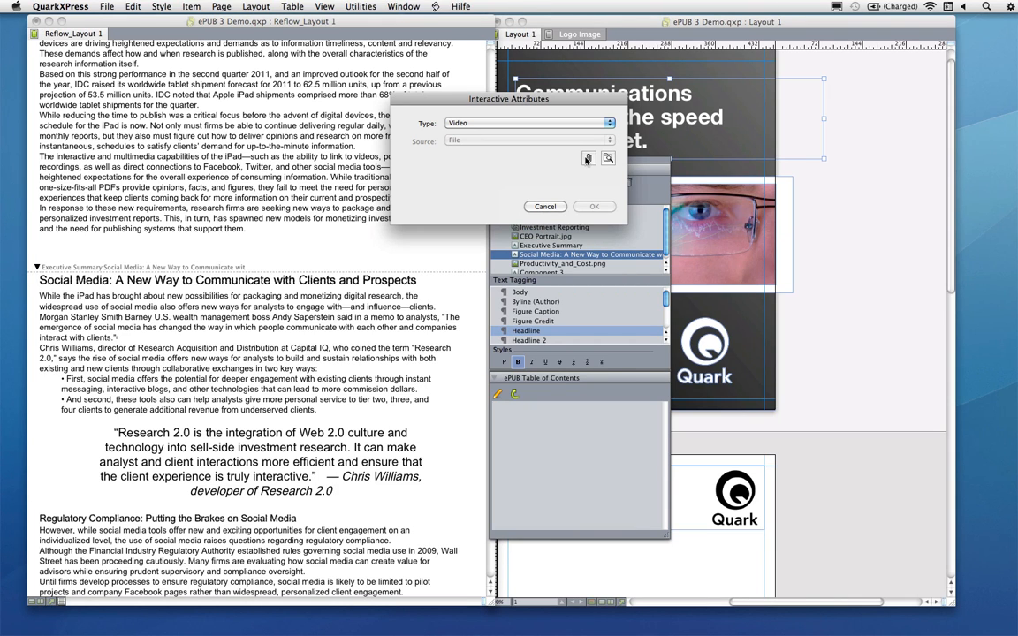
{"action": "left_click", "coordinate": [530, 141]}
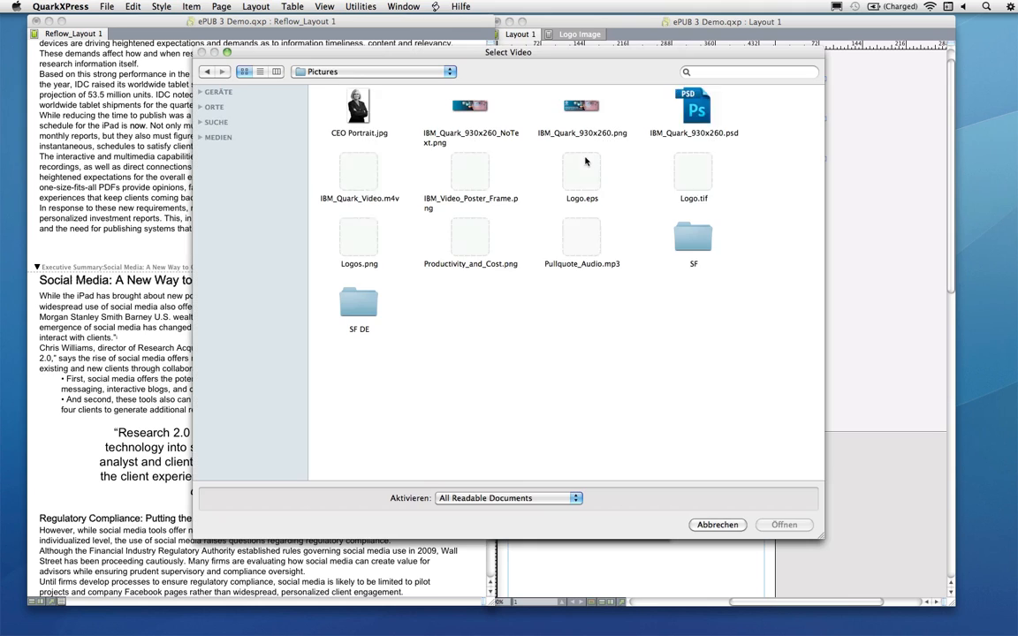
{"action": "left_click", "coordinate": [336, 163]}
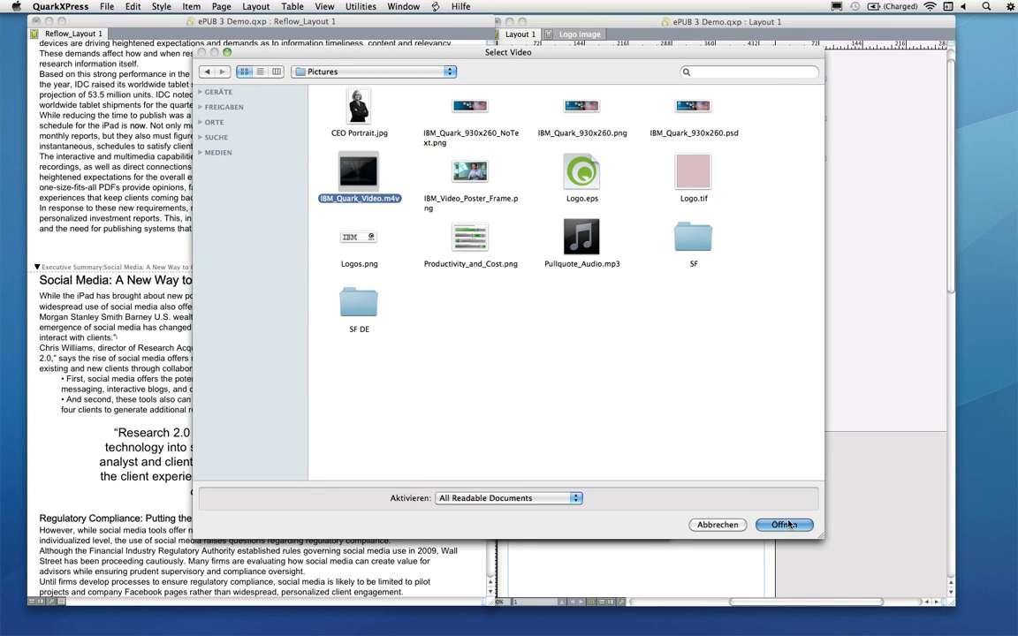
{"action": "left_click", "coordinate": [784, 525]}
{"action": "left_click", "coordinate": [594, 207]}
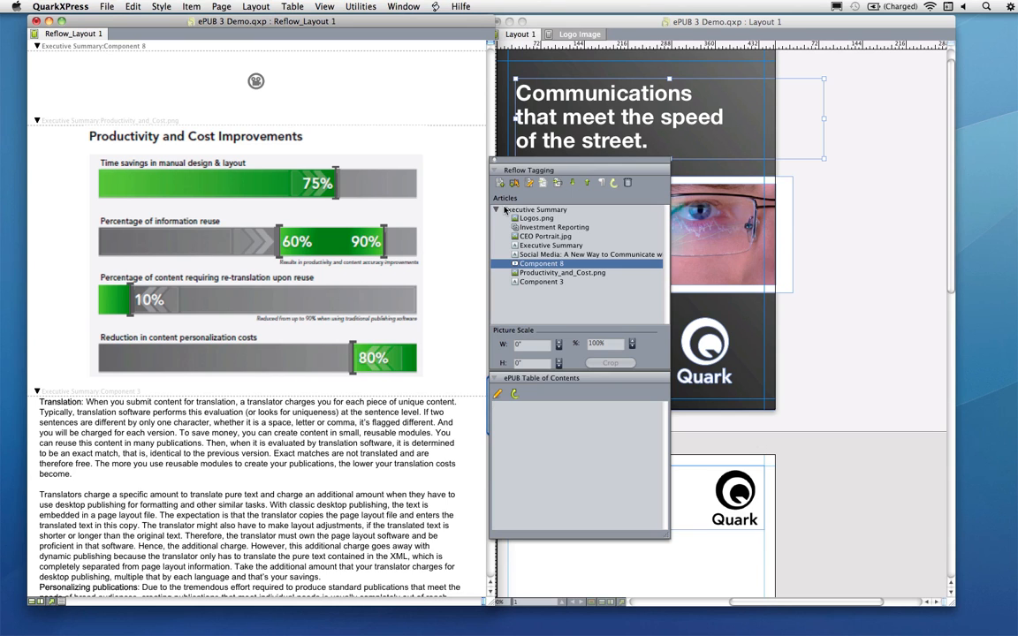
Move the video component above the Social Media component, right after Executive Summary, in the article list
{"action": "scroll", "coordinate": [362, 187], "scroll_direction": "up", "scroll_amount": 3}
{"action": "scroll", "coordinate": [371, 193], "scroll_direction": "up", "scroll_amount": 2}
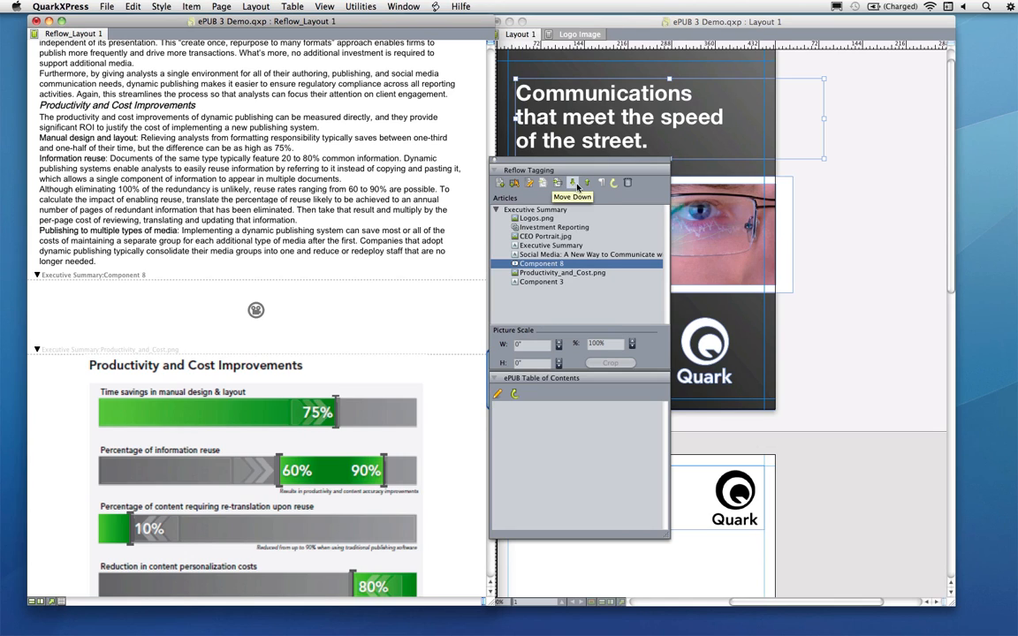
{"action": "left_click", "coordinate": [519, 254]}
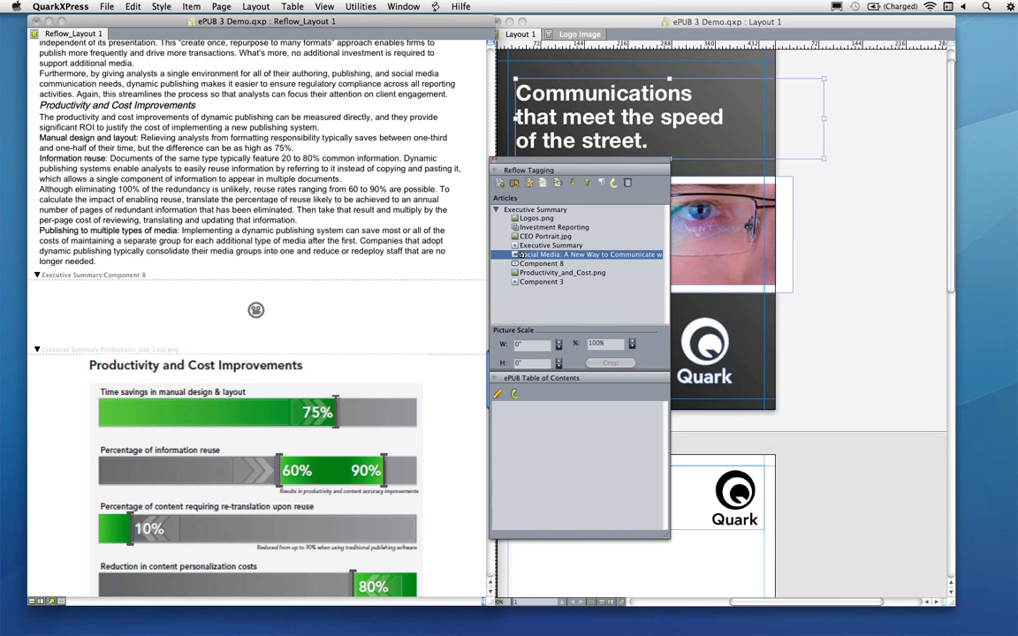
{"action": "double_click", "coordinate": [520, 263]}
{"action": "scroll", "coordinate": [309, 285], "scroll_direction": "up", "scroll_amount": 5}
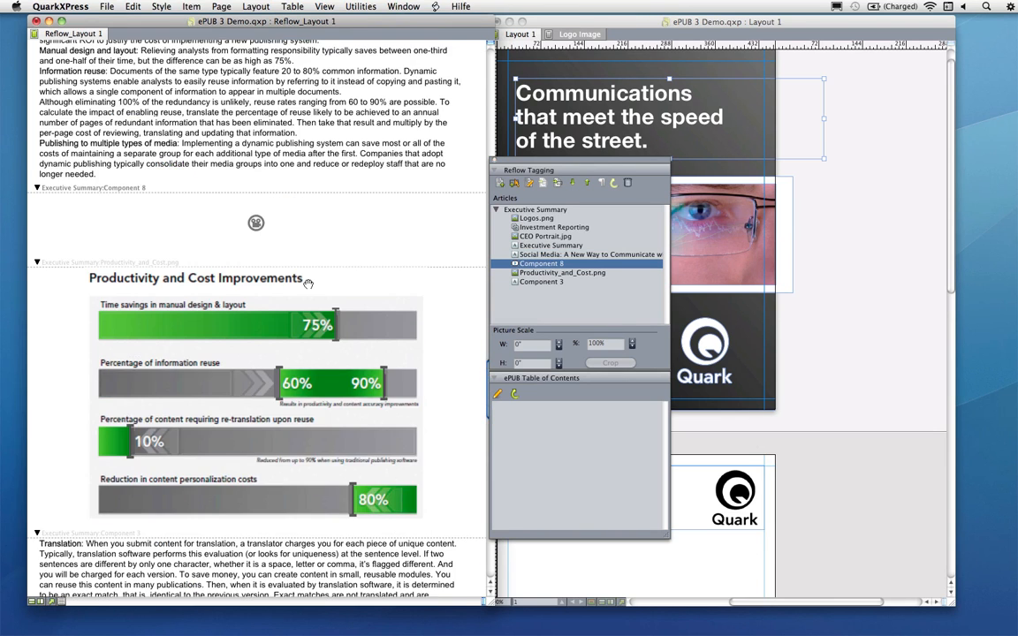
{"action": "scroll", "coordinate": [308, 285], "scroll_direction": "up", "scroll_amount": 1}
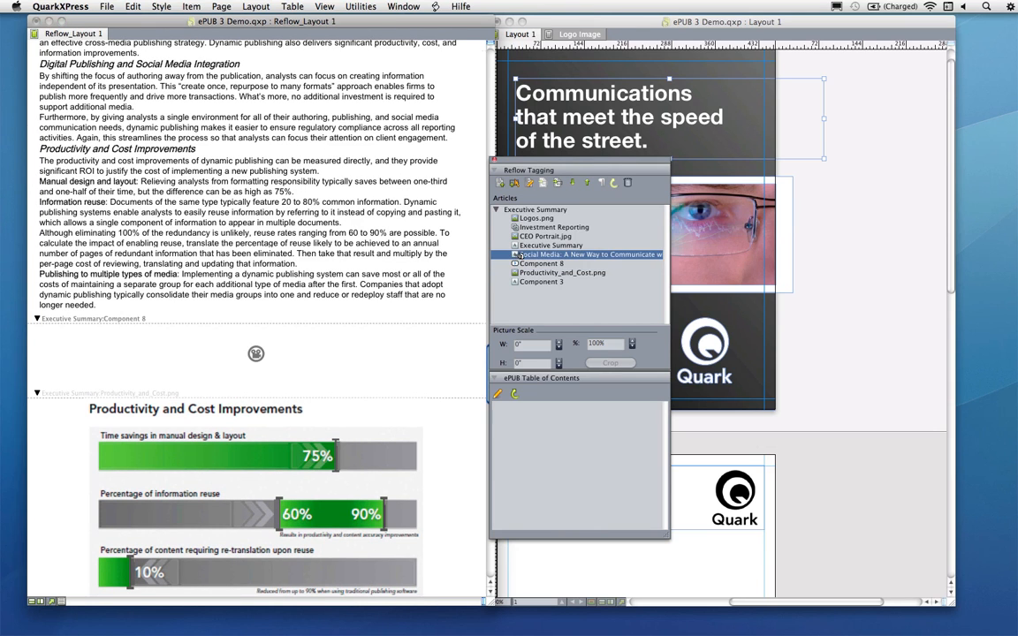
{"action": "double_click", "coordinate": [516, 264]}
{"action": "scroll", "coordinate": [238, 248], "scroll_direction": "up", "scroll_amount": 4}
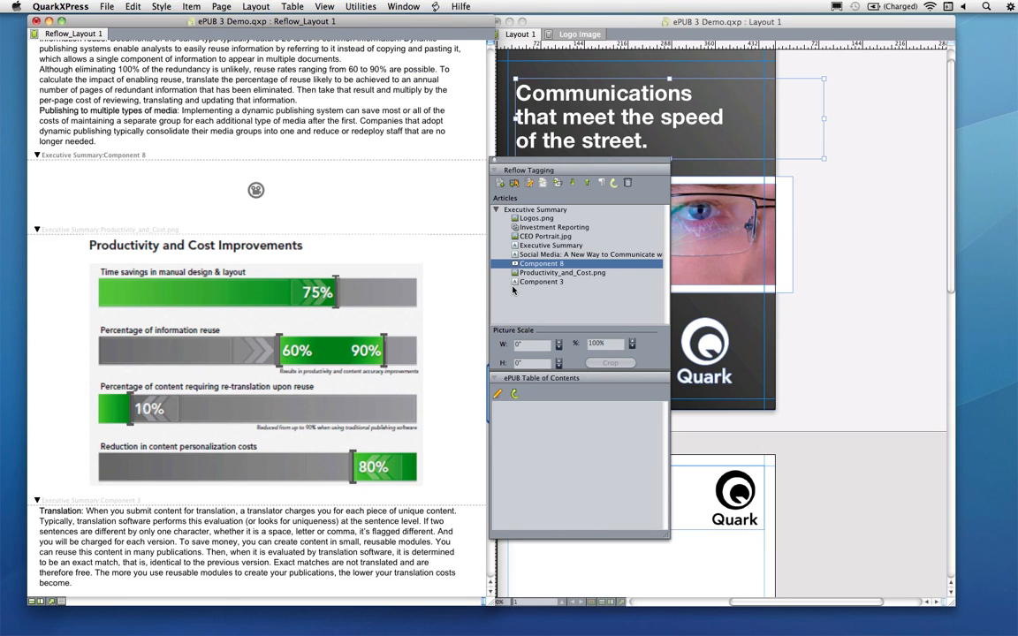
{"action": "left_click", "coordinate": [518, 246]}
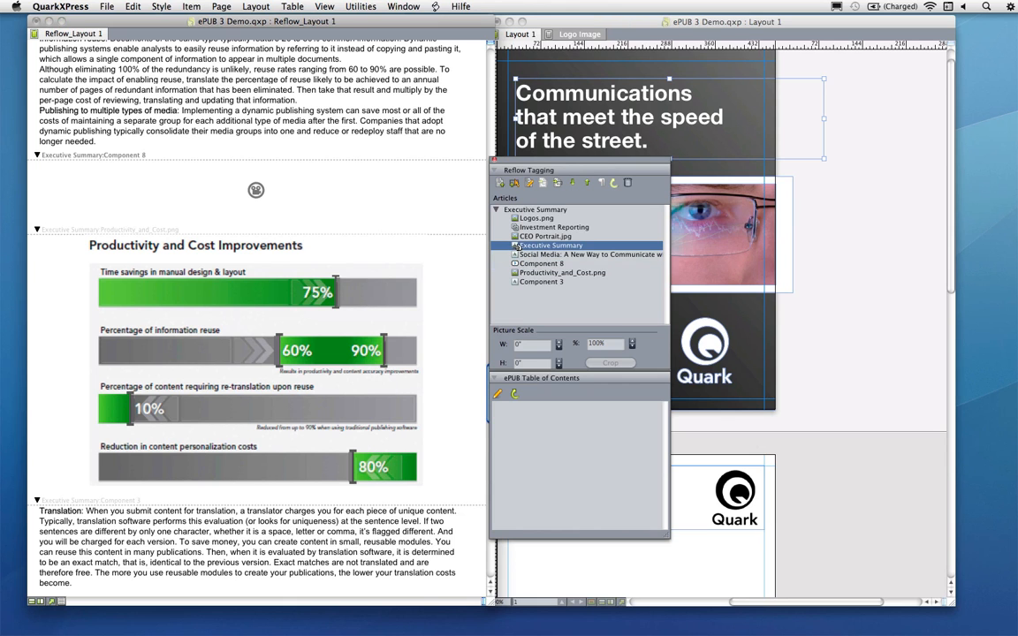
{"action": "left_click_drag", "start_coordinate": [516, 263], "coordinate": [518, 246]}
{"action": "scroll", "coordinate": [231, 294], "scroll_direction": "up", "scroll_amount": 8}
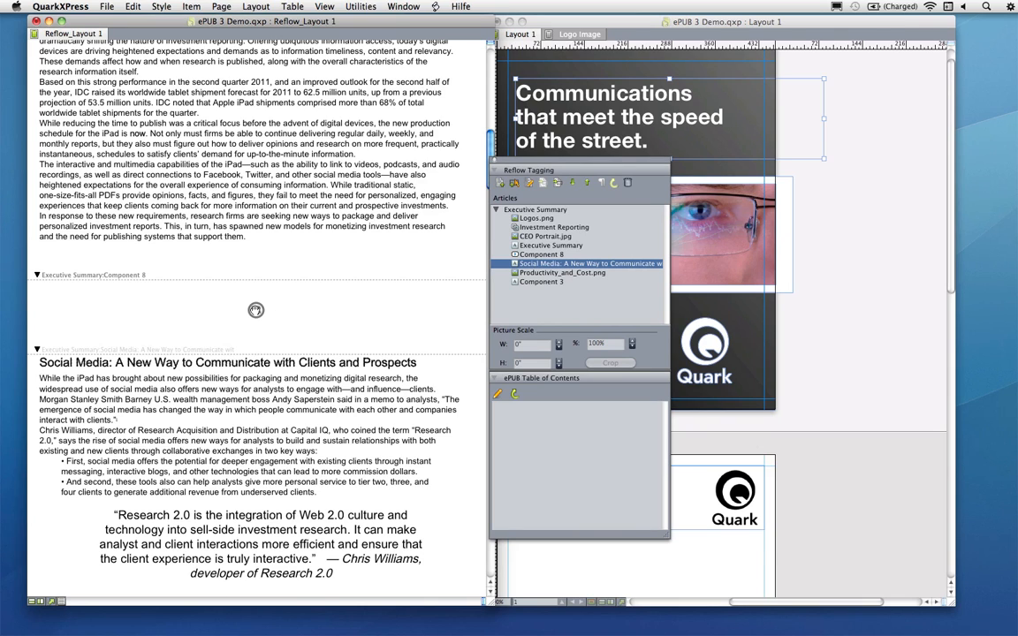
Import IBM_Video_Poster_Frame.png into the video component as its poster image
{"action": "right_click", "coordinate": [255, 310]}
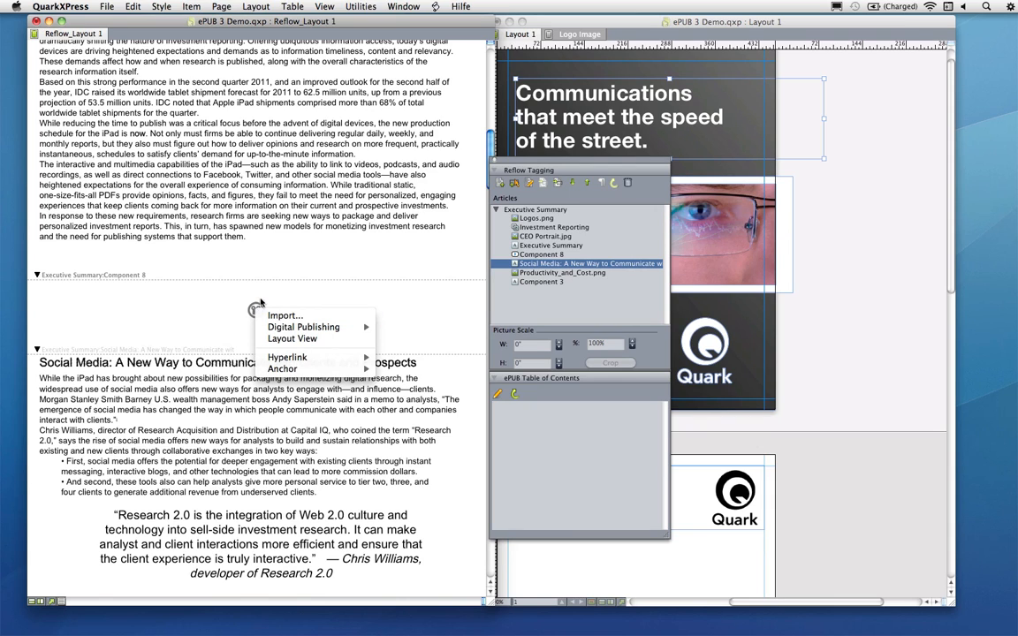
{"action": "left_click", "coordinate": [281, 315]}
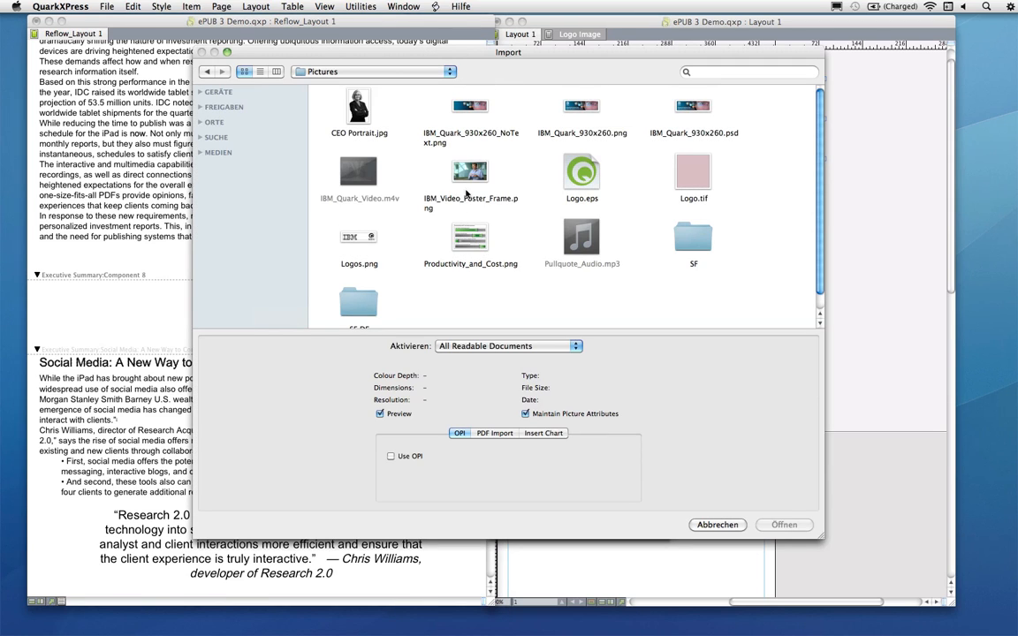
{"action": "left_click", "coordinate": [467, 195]}
{"action": "left_click", "coordinate": [781, 526]}
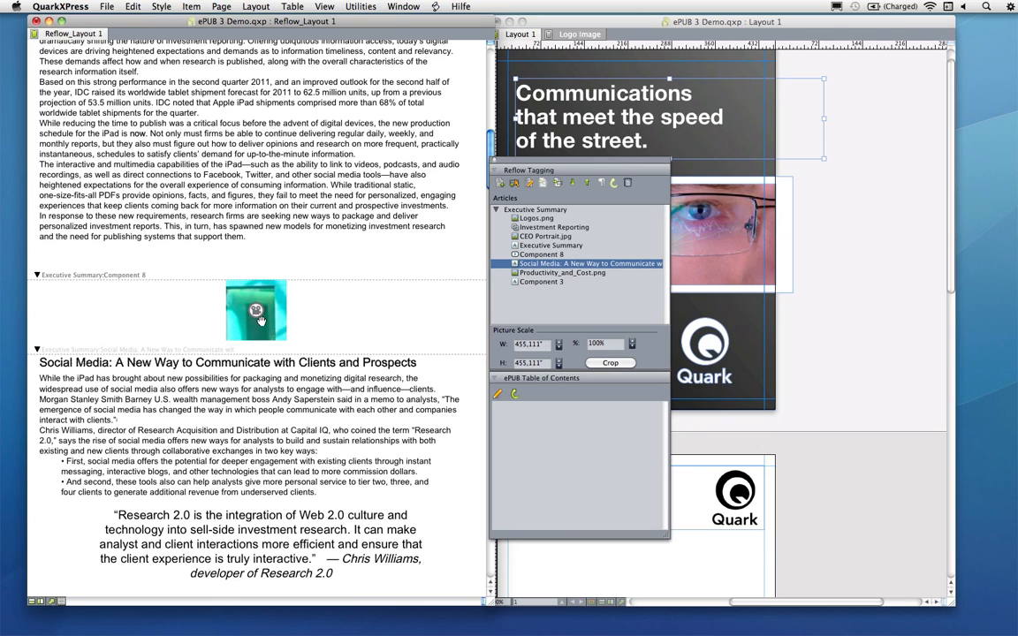
Crop the poster frame in the video component, enlarging the image and trimming the frame to fit the presenter shot
{"action": "left_click", "coordinate": [611, 364]}
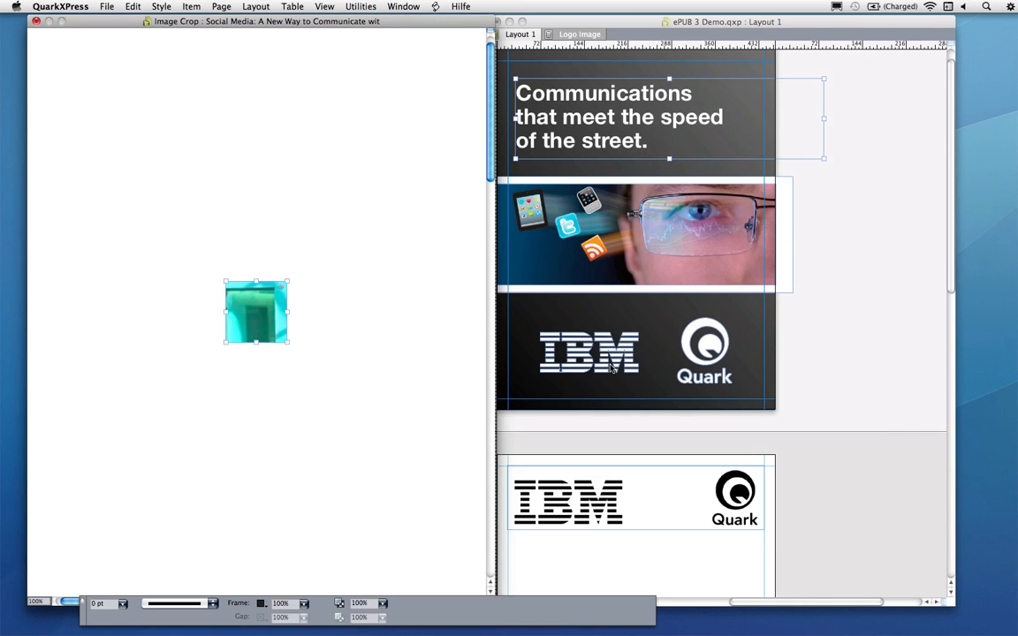
{"action": "left_click_drag", "start_coordinate": [223, 280], "coordinate": [152, 186]}
{"action": "left_click_drag", "start_coordinate": [287, 343], "coordinate": [452, 438]}
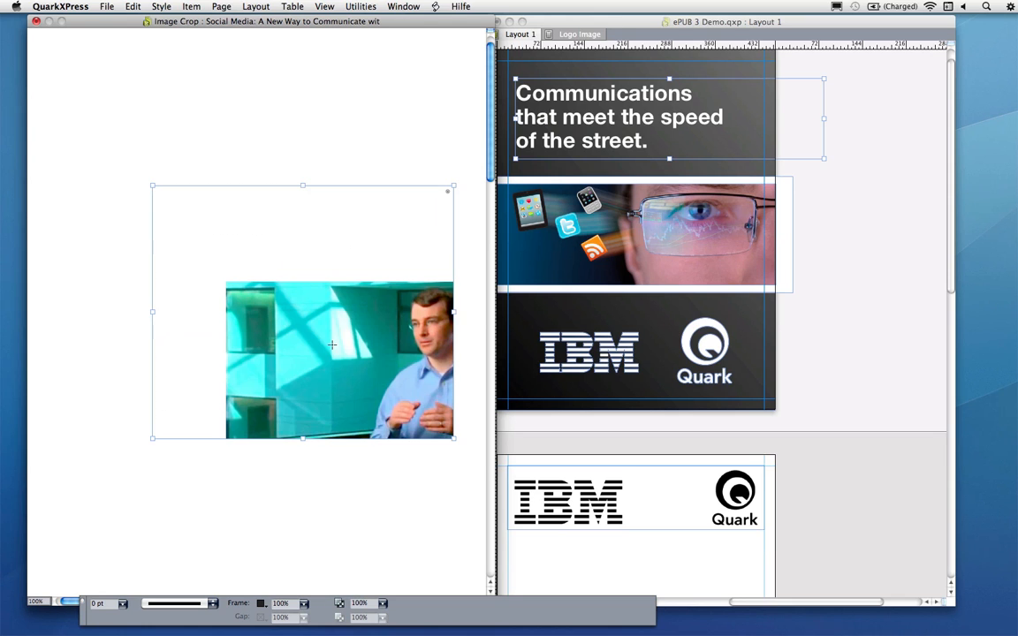
{"action": "left_click_drag", "start_coordinate": [370, 357], "coordinate": [310, 308]}
{"action": "left_click_drag", "start_coordinate": [283, 283], "coordinate": [266, 283]}
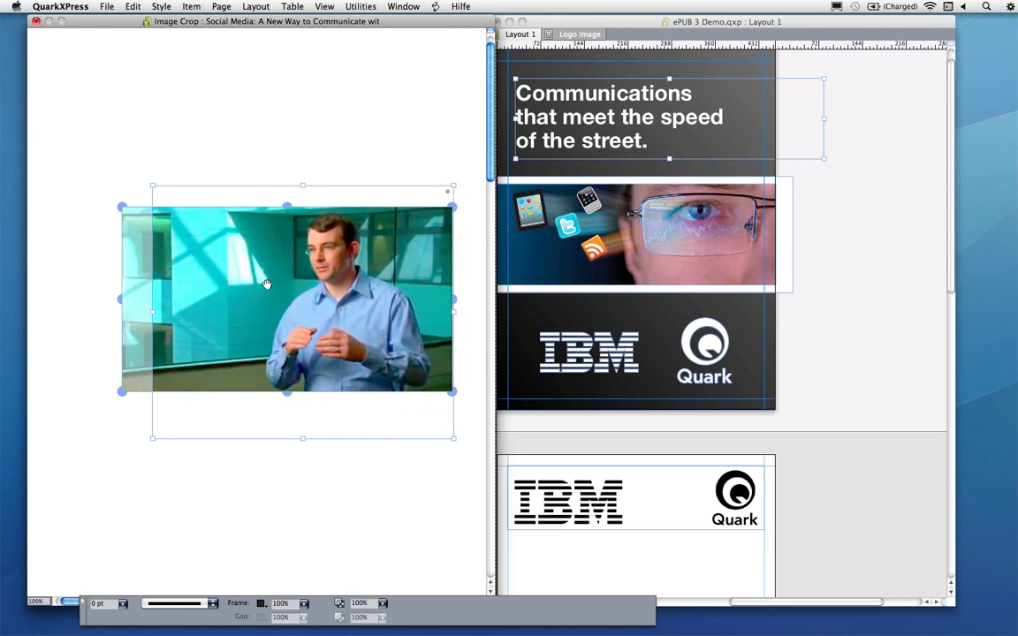
{"action": "left_click_drag", "start_coordinate": [451, 186], "coordinate": [447, 211]}
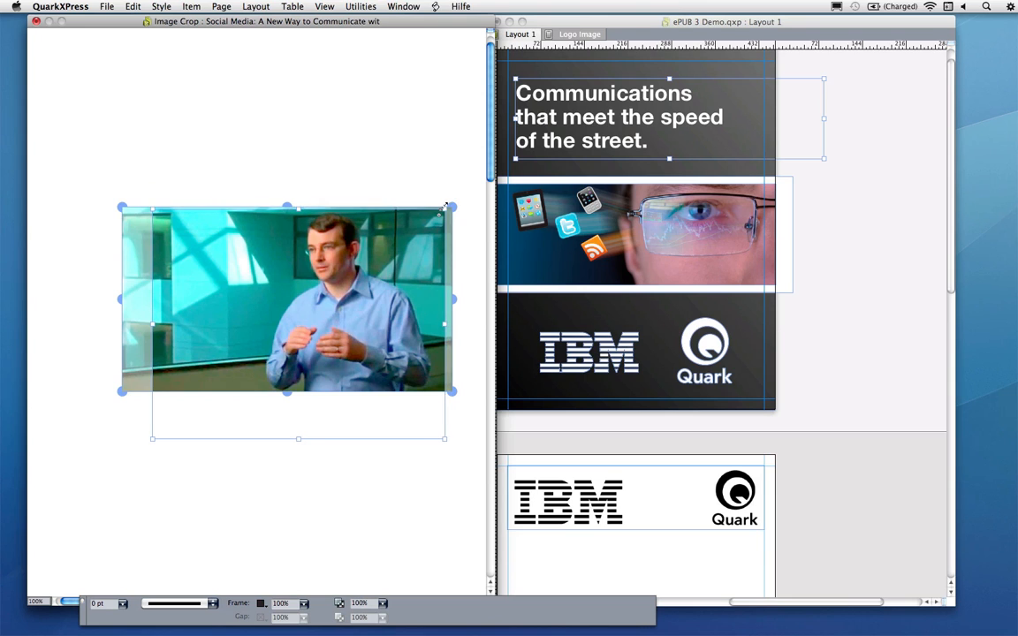
{"action": "left_click_drag", "start_coordinate": [446, 439], "coordinate": [439, 390]}
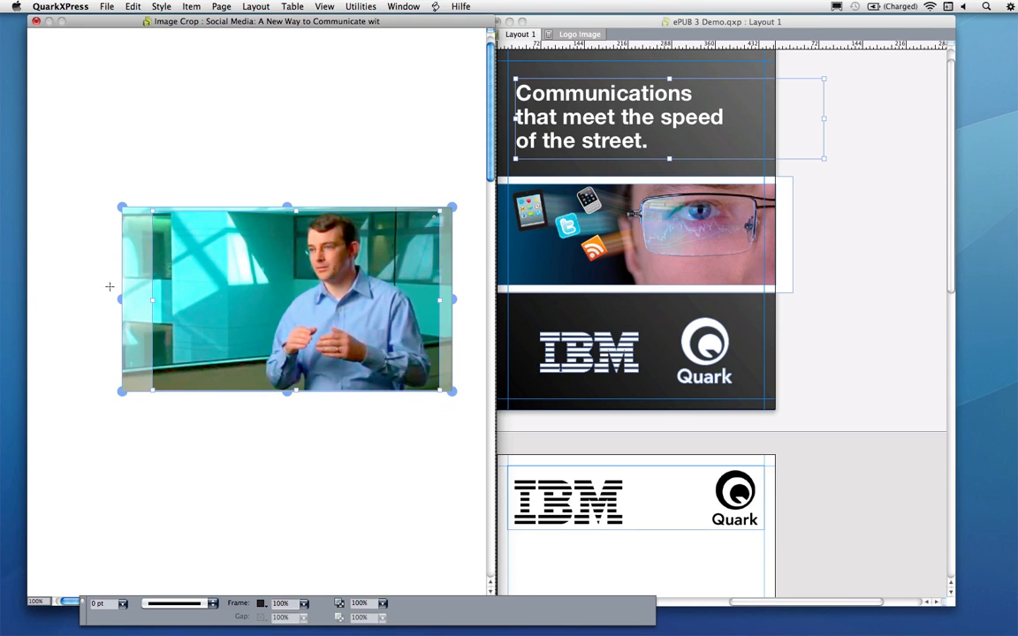
{"action": "left_click_drag", "start_coordinate": [150, 283], "coordinate": [165, 283]}
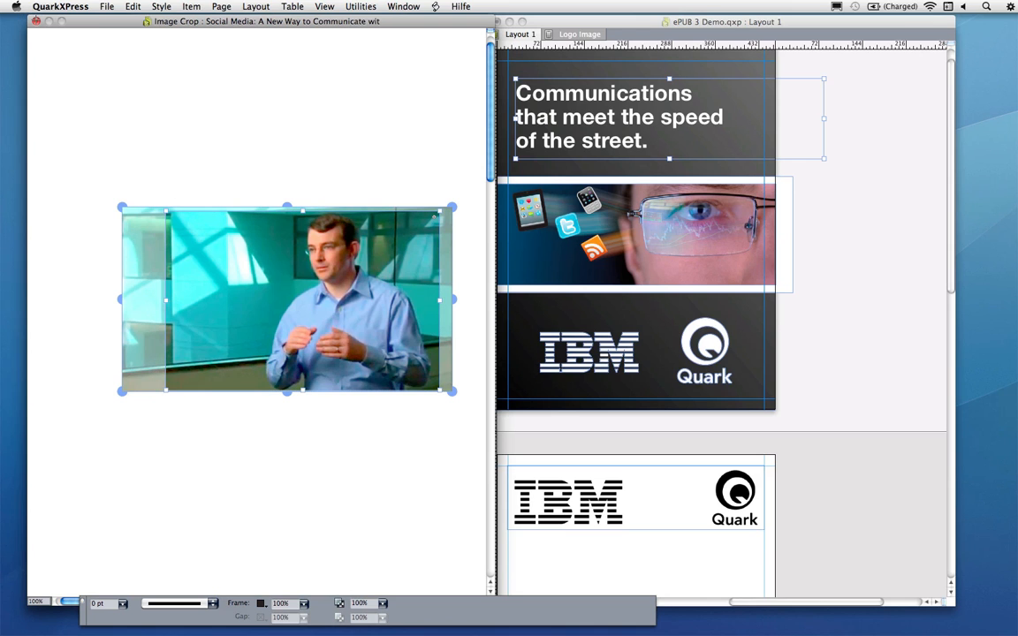
{"action": "left_click", "coordinate": [35, 21]}
Split the component at the start of the Regulatory Compliance: Putting the Brakes on Social Media heading
{"action": "left_click", "coordinate": [586, 177]}
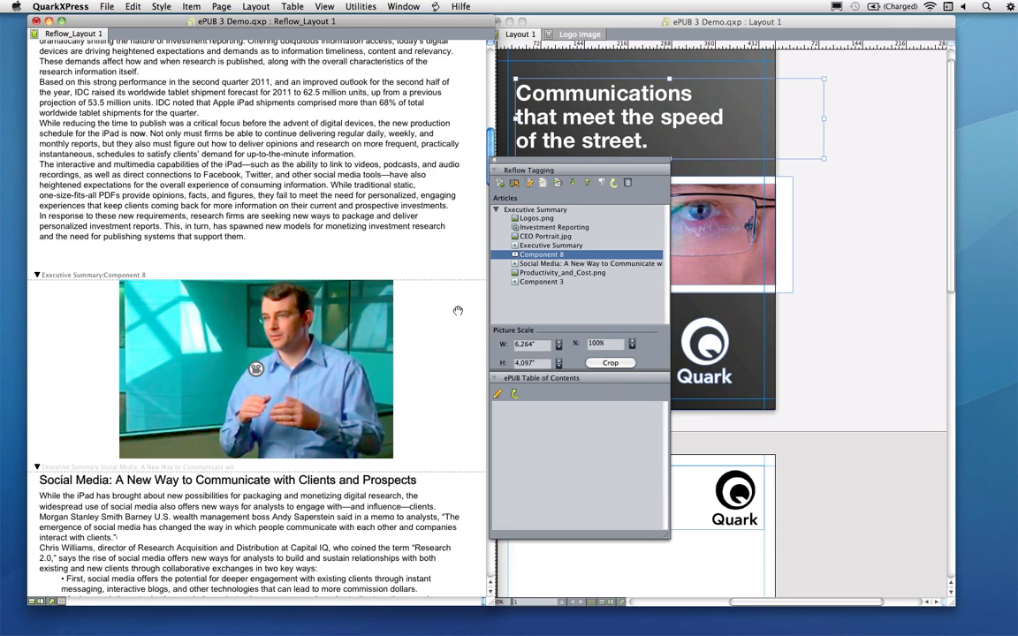
{"action": "scroll", "coordinate": [362, 373], "scroll_direction": "down", "scroll_amount": 10}
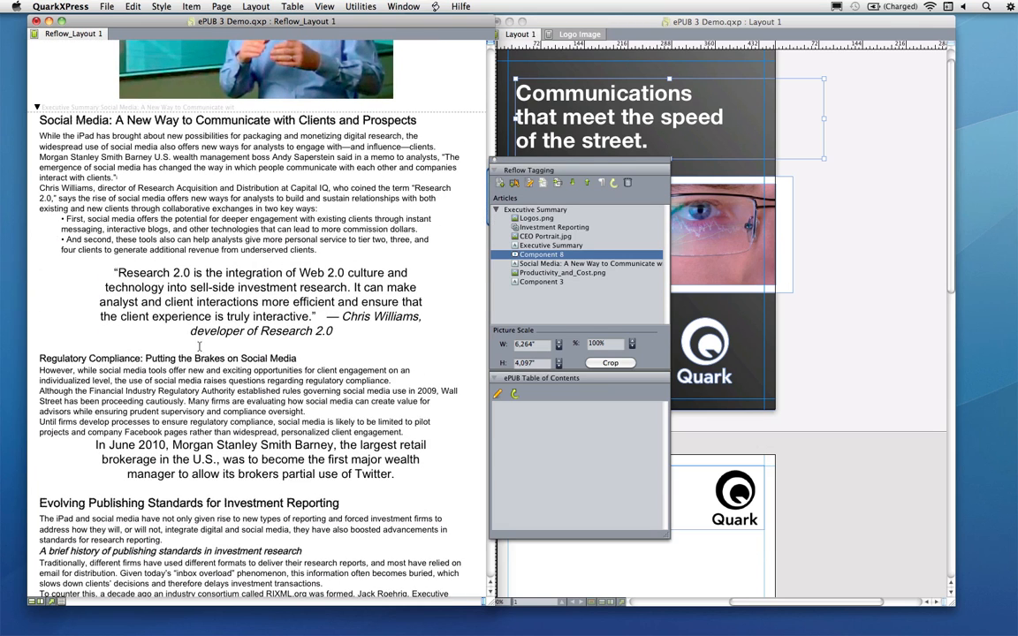
{"action": "left_click", "coordinate": [35, 359]}
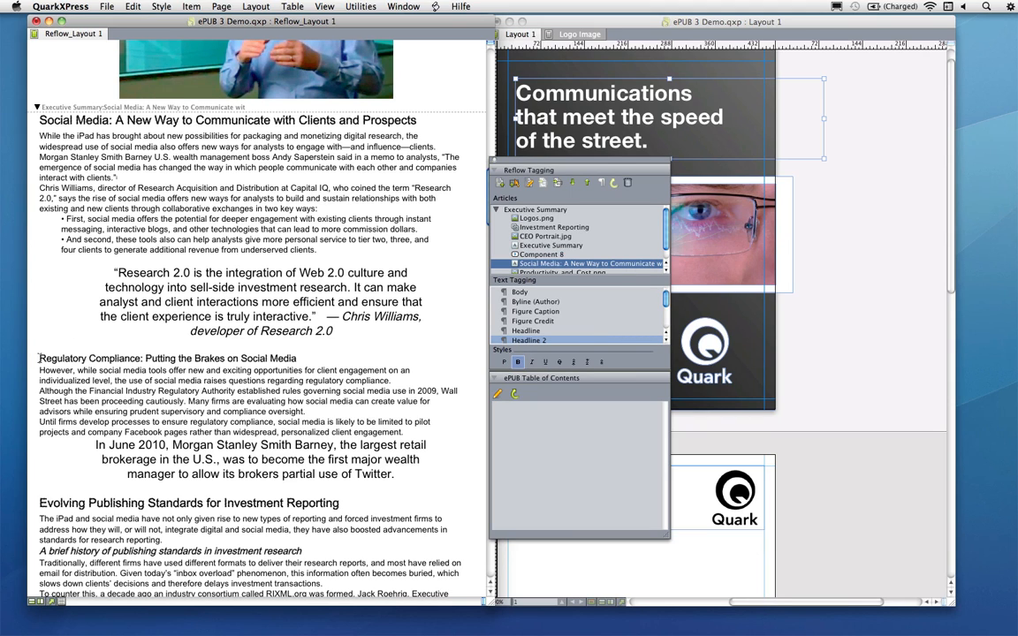
{"action": "right_click", "coordinate": [39, 358]}
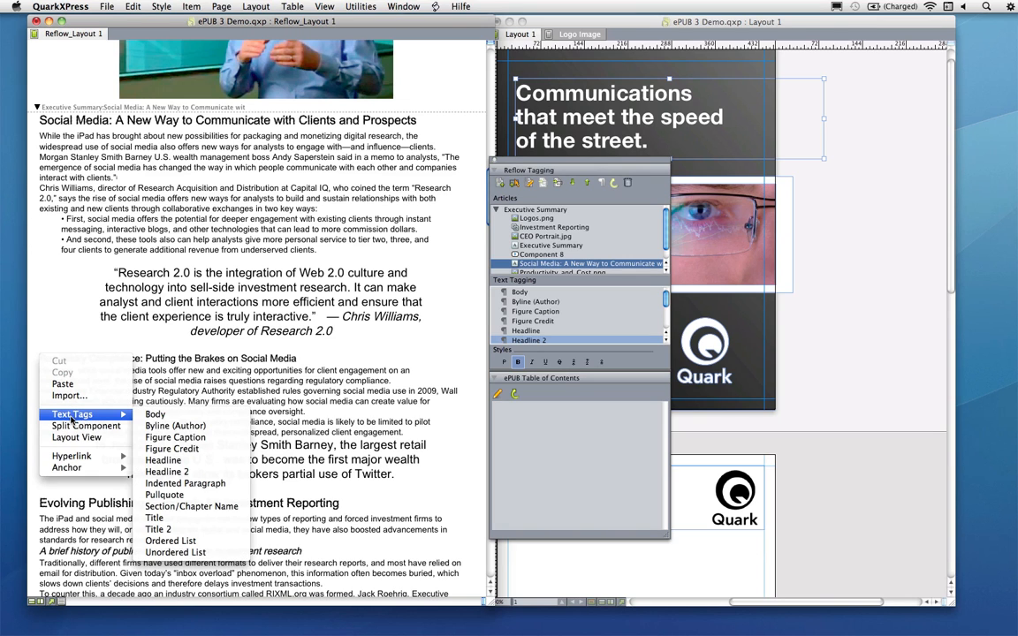
{"action": "left_click", "coordinate": [84, 426]}
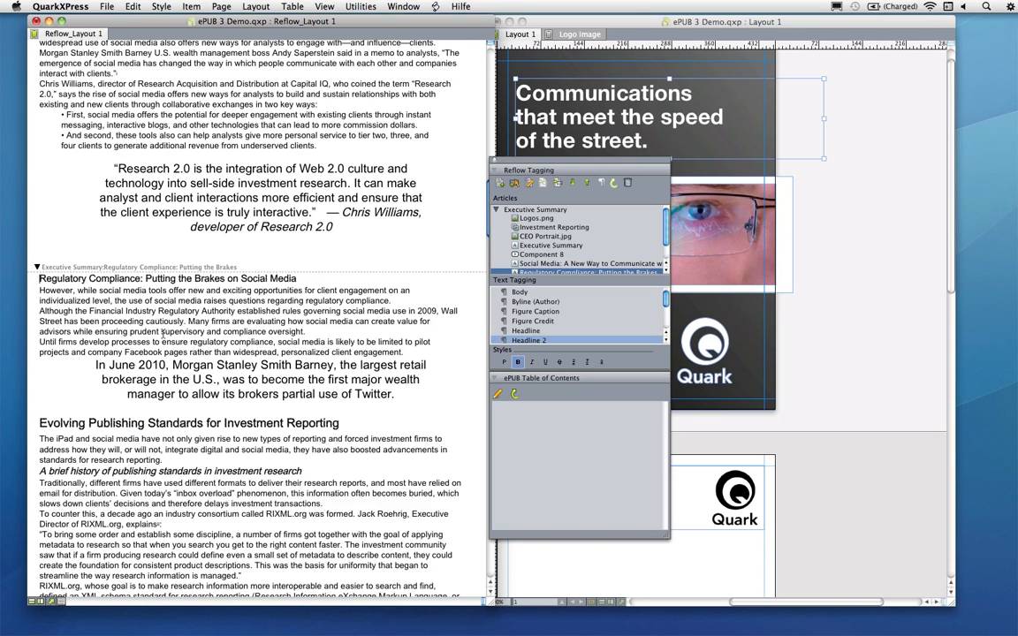
Add an audio component after the Social Media component using Pullquote_Audio.mp3 as its source file
{"action": "left_click", "coordinate": [555, 263]}
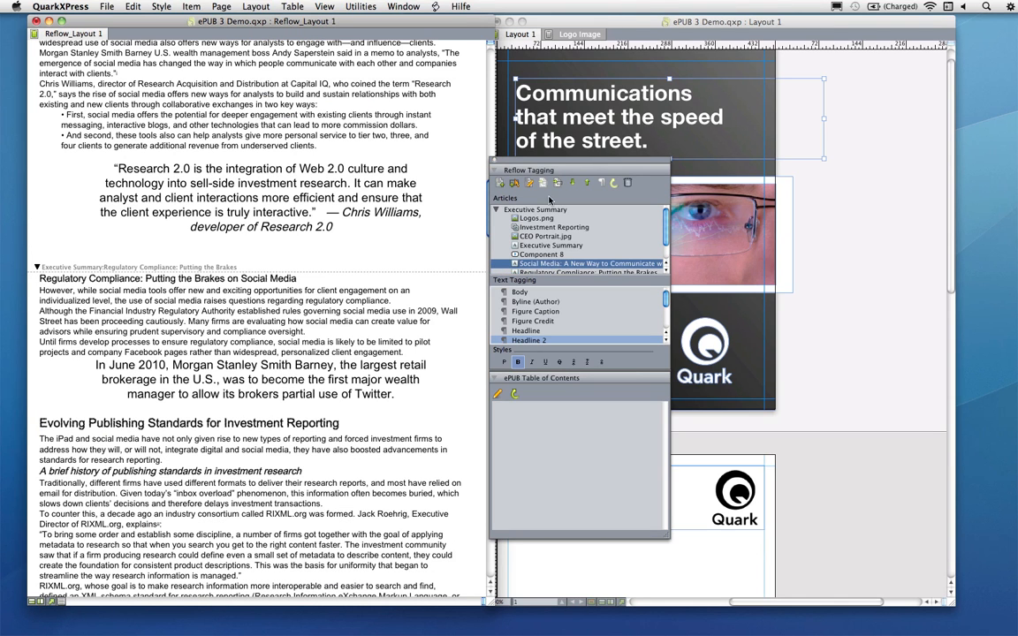
{"action": "left_click", "coordinate": [514, 182]}
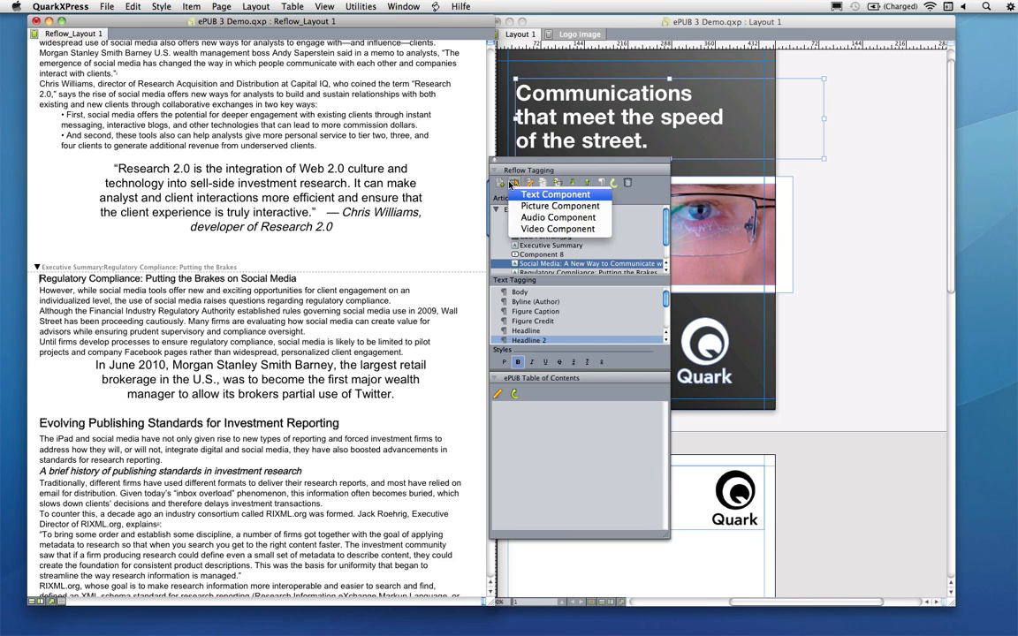
{"action": "left_click", "coordinate": [555, 217]}
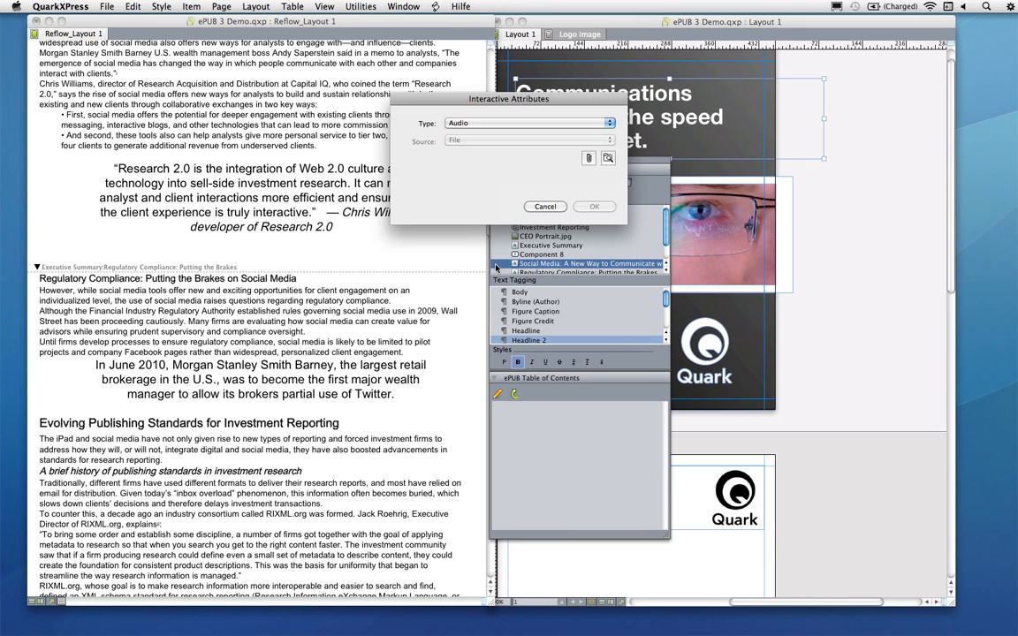
{"action": "left_click", "coordinate": [590, 157]}
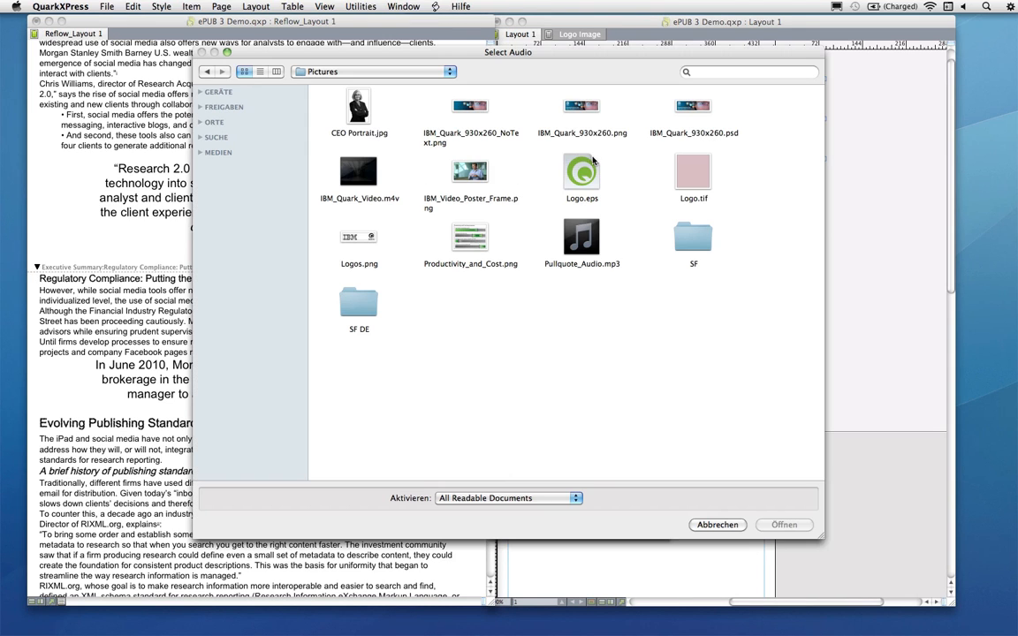
{"action": "left_click", "coordinate": [582, 238]}
{"action": "left_click", "coordinate": [784, 525]}
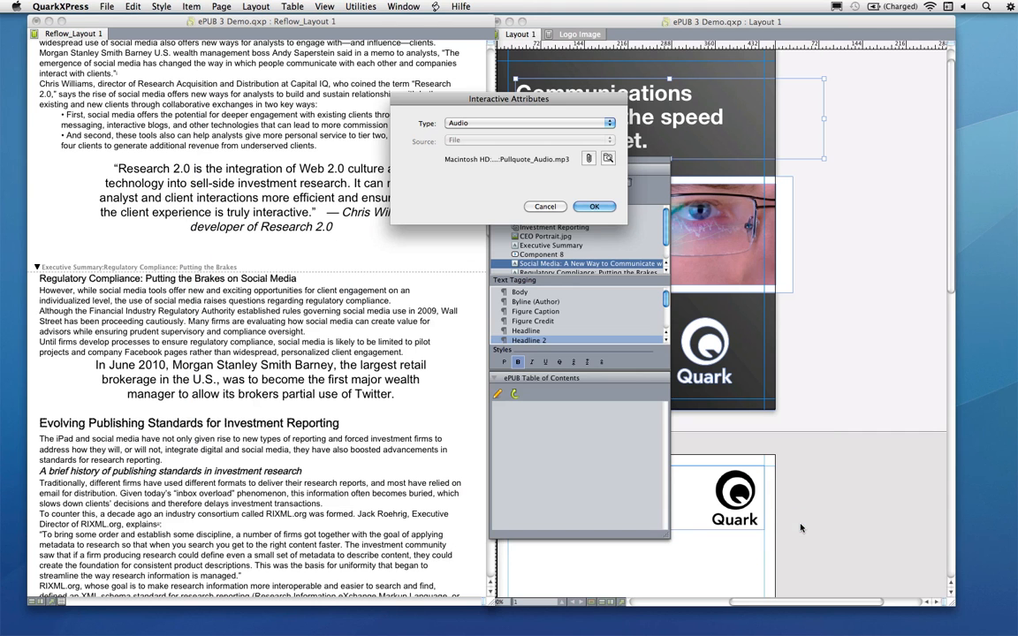
{"action": "left_click", "coordinate": [594, 206]}
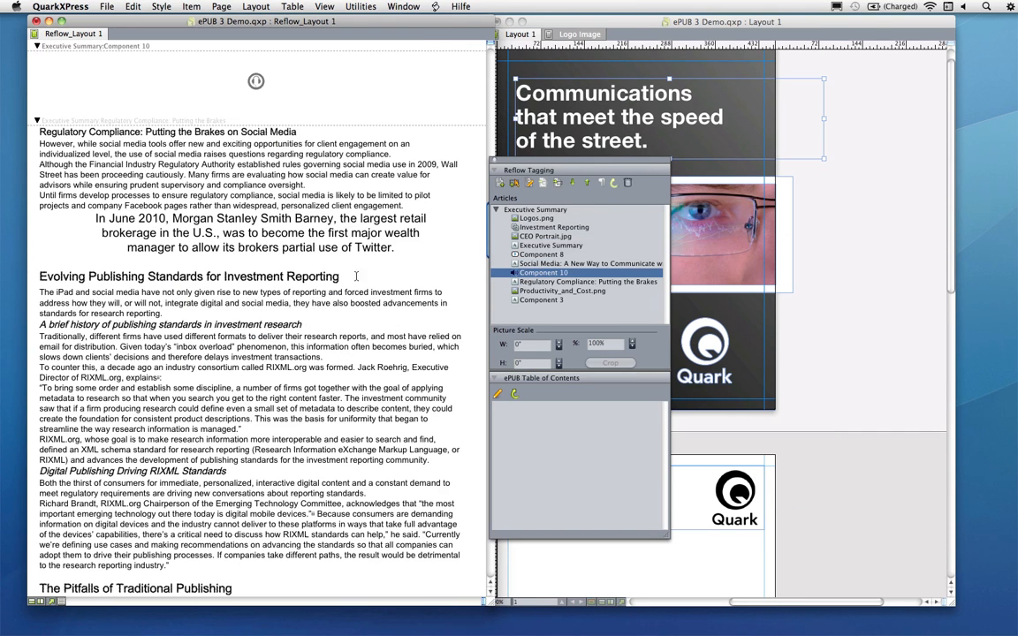
{"action": "scroll", "coordinate": [250, 149], "scroll_direction": "up", "scroll_amount": 1}
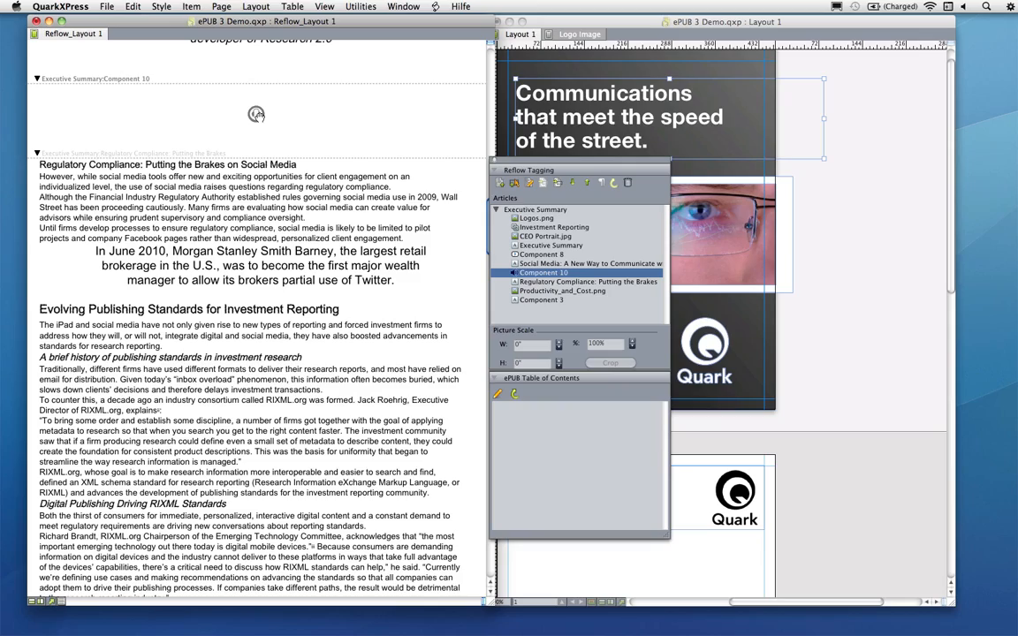
{"action": "scroll", "coordinate": [225, 265], "scroll_direction": "down", "scroll_amount": 20}
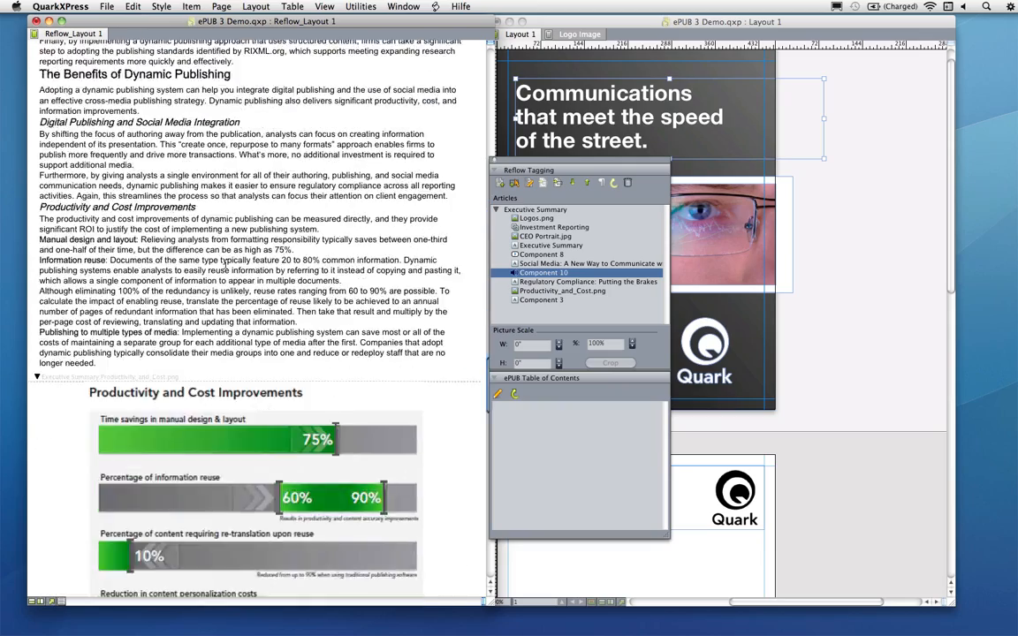
{"action": "scroll", "coordinate": [225, 267], "scroll_direction": "down", "scroll_amount": 15}
{"action": "scroll", "coordinate": [199, 259], "scroll_direction": "up", "scroll_amount": 7}
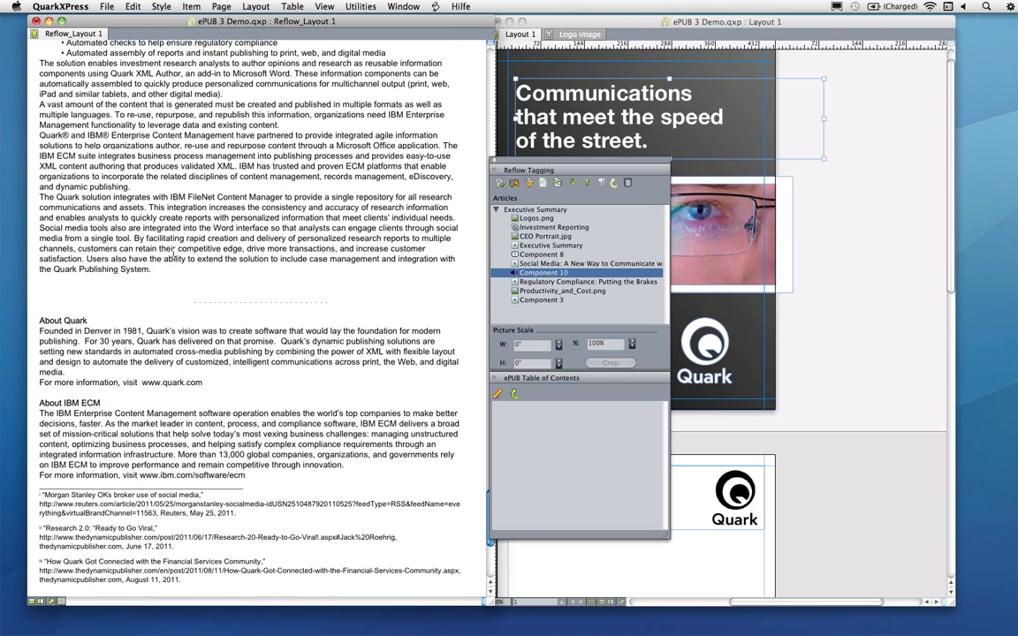
{"action": "left_click_drag", "start_coordinate": [204, 383], "coordinate": [140, 386]}
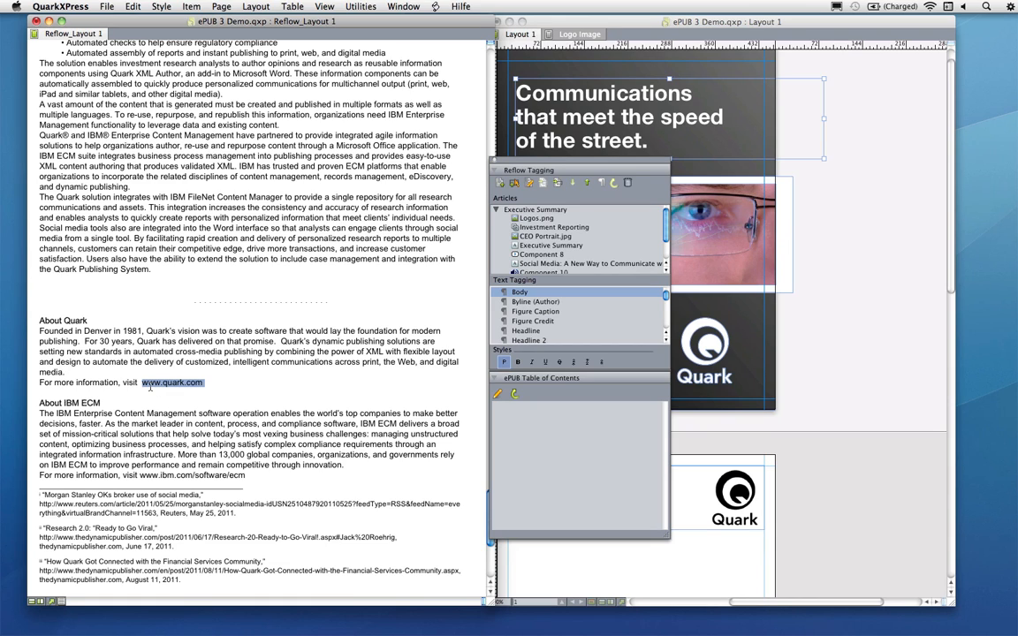
{"action": "right_click", "coordinate": [189, 386]}
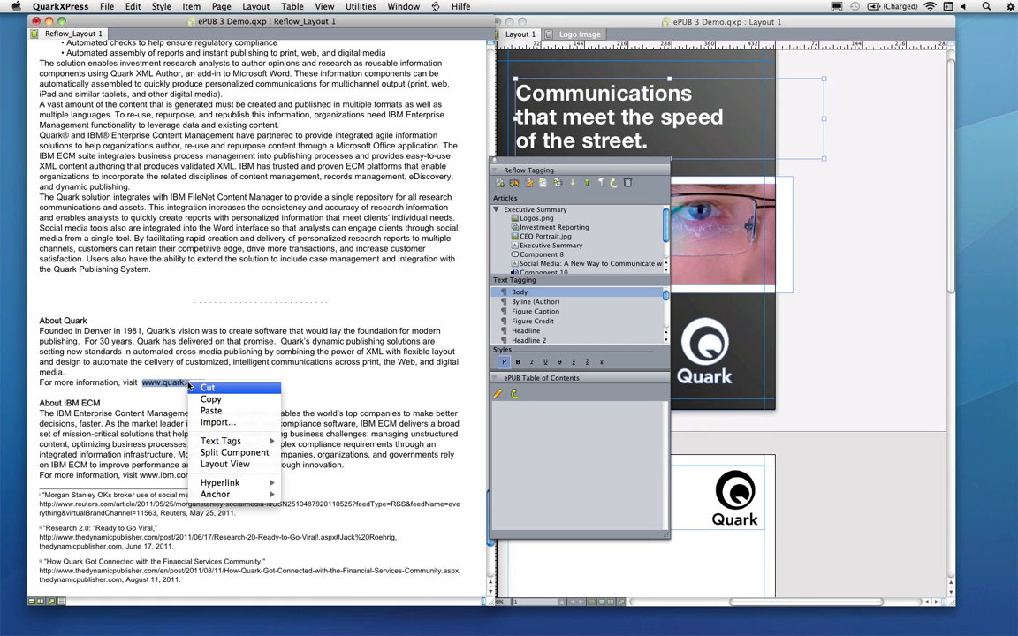
{"action": "mouse_move", "coordinate": [266, 484]}
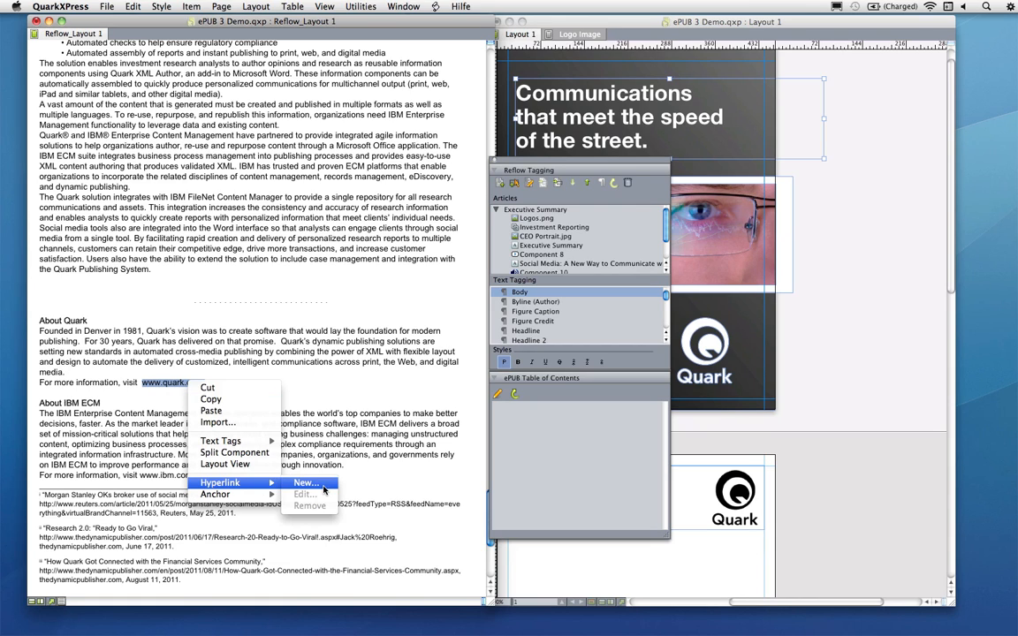
{"action": "left_click", "coordinate": [323, 485]}
{"action": "type", "text": "Quark"}
{"action": "key", "text": "Tab"}
{"action": "type", "text": "www.qaurk.com"}
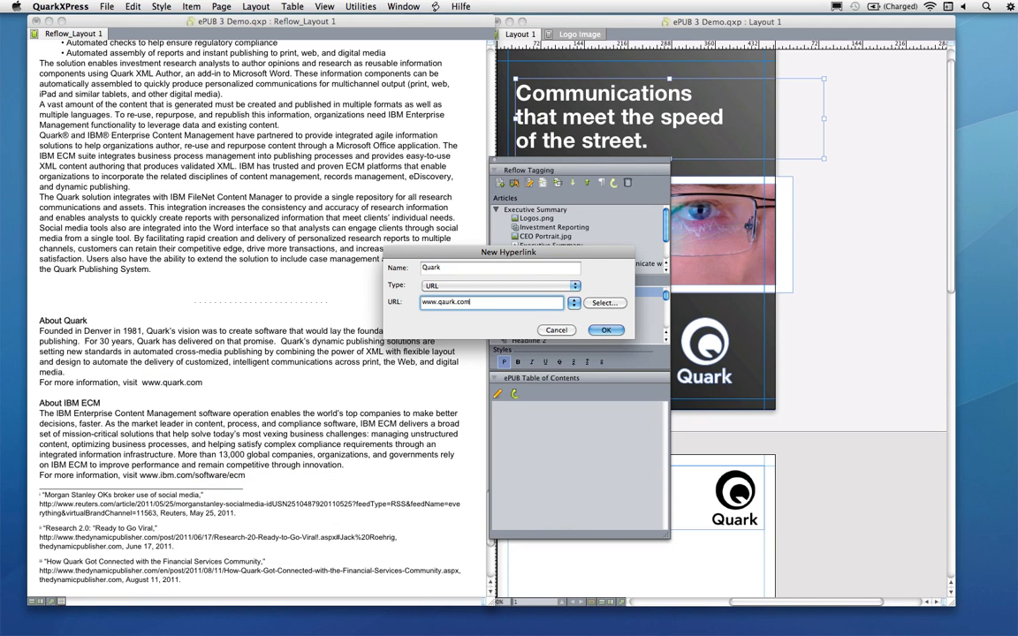
{"action": "key", "text": "BackSpace"}
{"action": "key", "text": "Right"}
{"action": "type", "text": "a"}
{"action": "key", "text": "Return"}
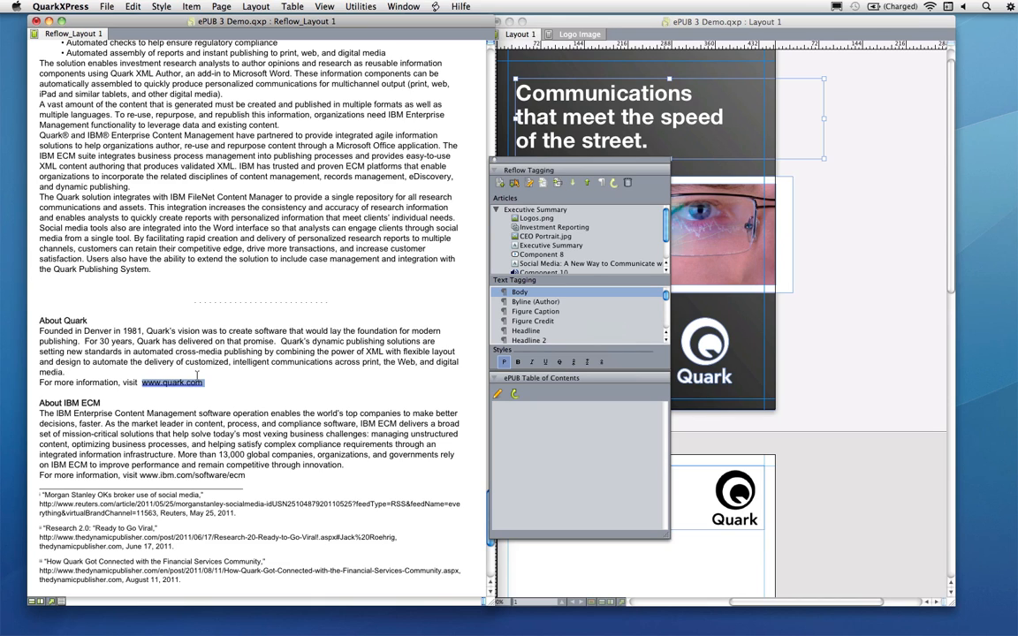
Open the eBook metadata and accept the existing title, author, publisher, copyright and description
{"action": "left_click", "coordinate": [264, 6]}
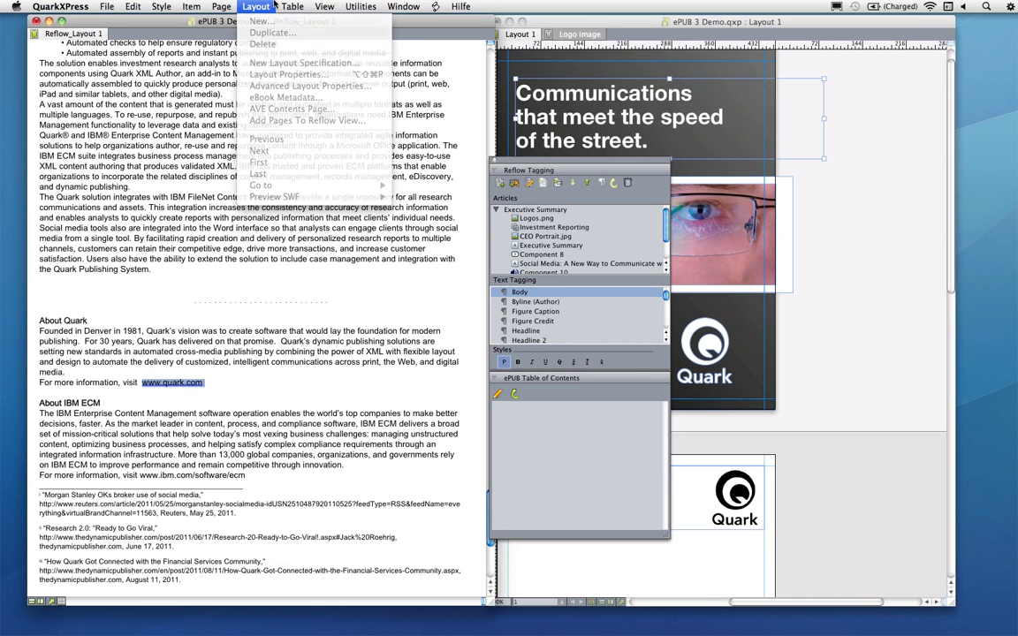
{"action": "left_click", "coordinate": [265, 7]}
{"action": "left_click", "coordinate": [247, 7]}
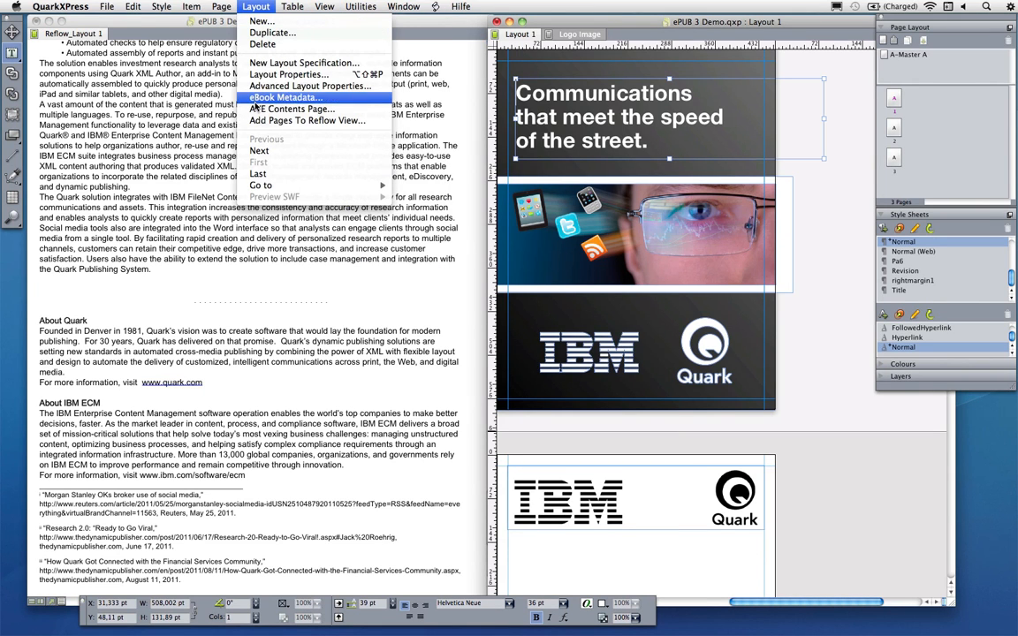
{"action": "left_click", "coordinate": [254, 103]}
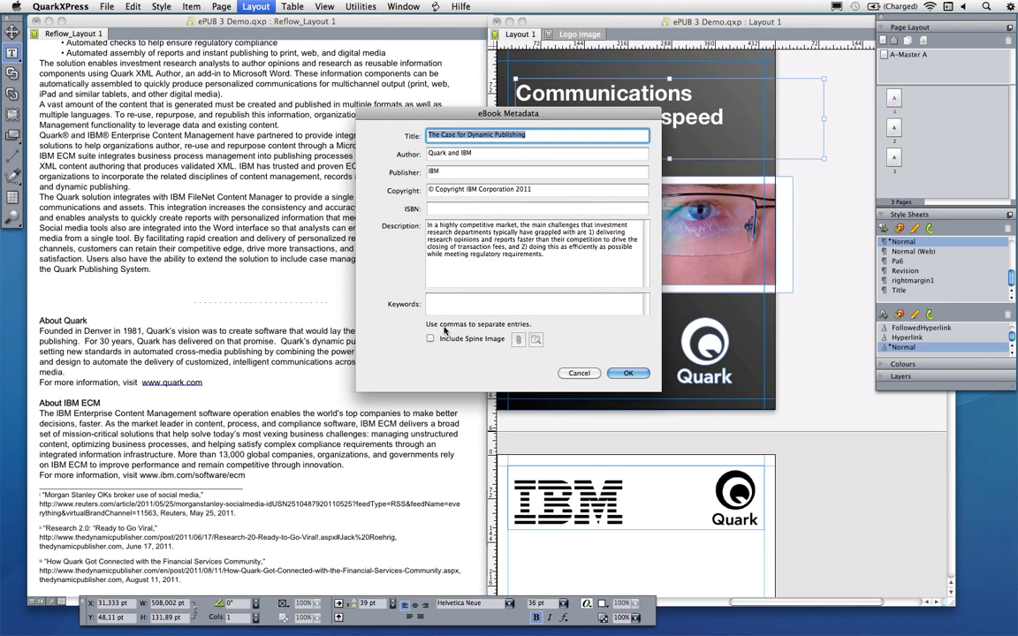
{"action": "left_click", "coordinate": [629, 374]}
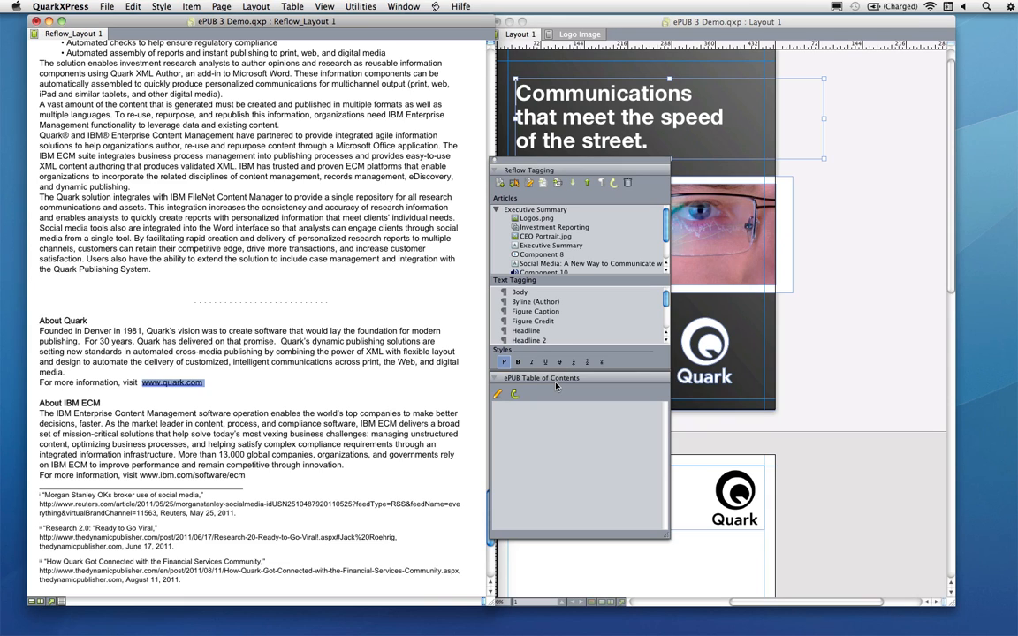
Edit the reflow table of contents and add the Title tag to its entries
{"action": "left_click", "coordinate": [500, 395]}
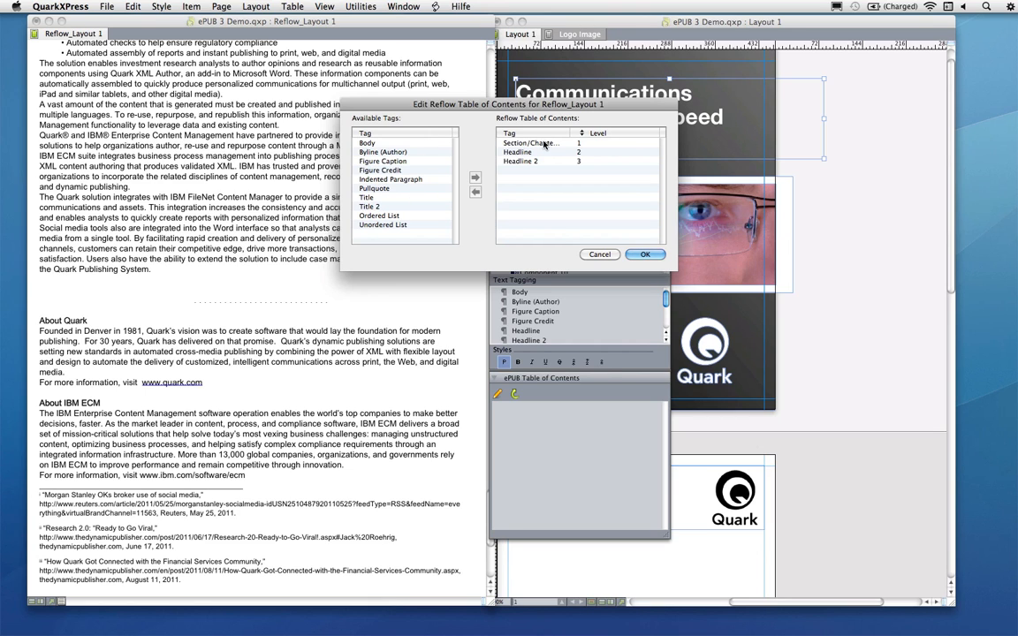
{"action": "left_click_drag", "start_coordinate": [527, 106], "coordinate": [311, 165]}
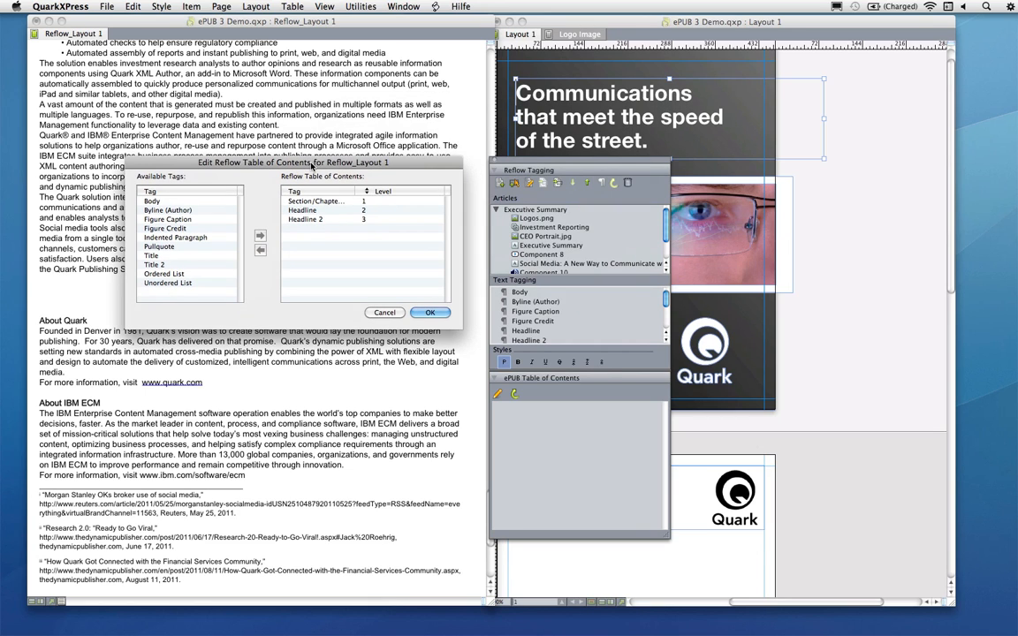
{"action": "left_click", "coordinate": [330, 201]}
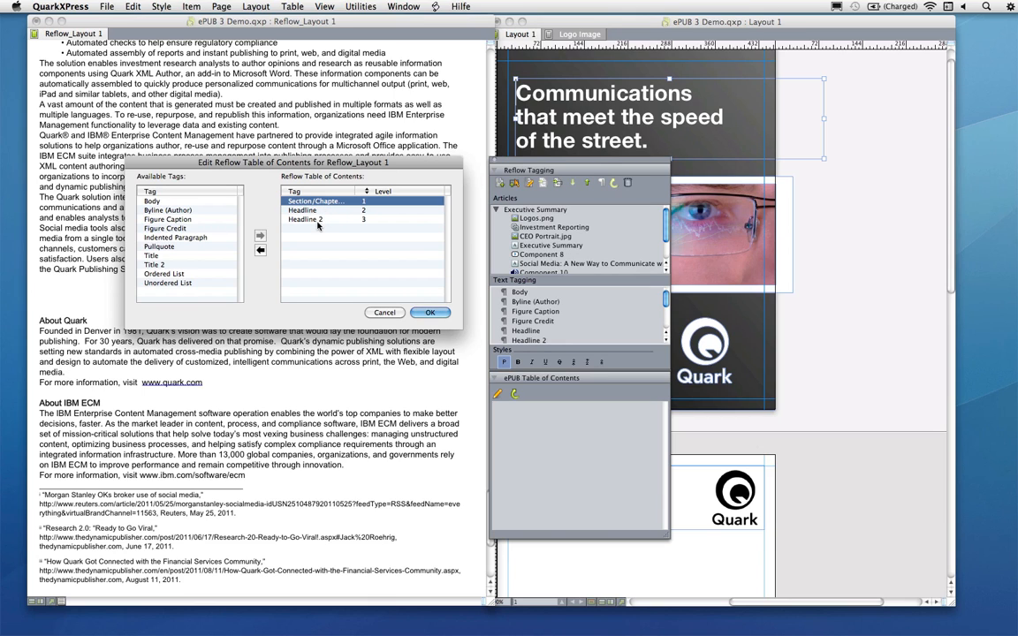
{"action": "left_click", "coordinate": [159, 256]}
{"action": "left_click", "coordinate": [260, 236]}
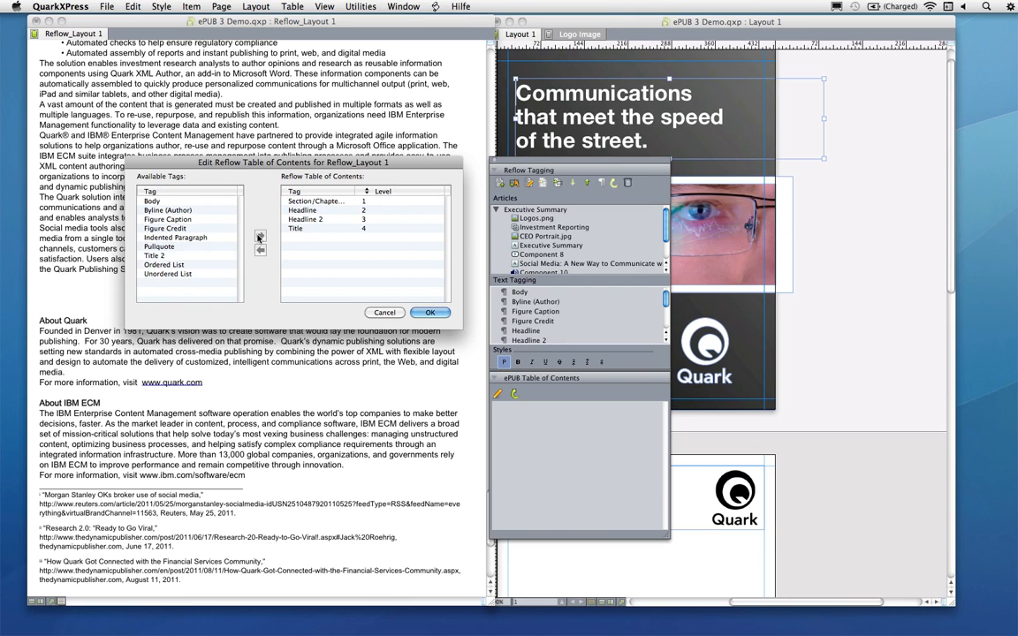
Move the Title entry to the top of the reflow table of contents at level 1 and confirm the dialog
{"action": "left_click", "coordinate": [377, 229]}
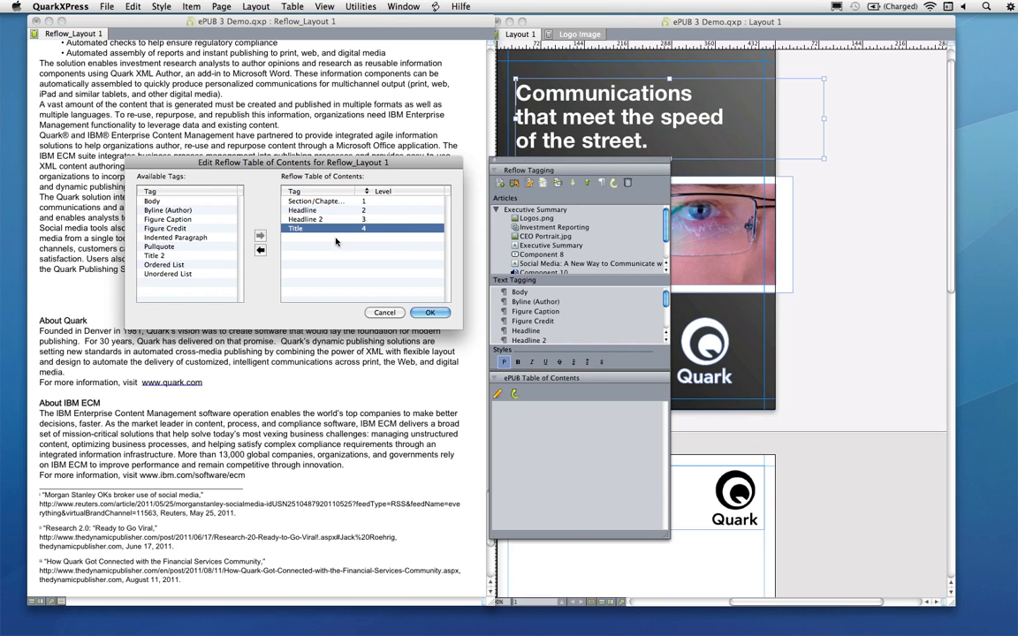
{"action": "left_click", "coordinate": [378, 229]}
{"action": "left_click", "coordinate": [377, 200]}
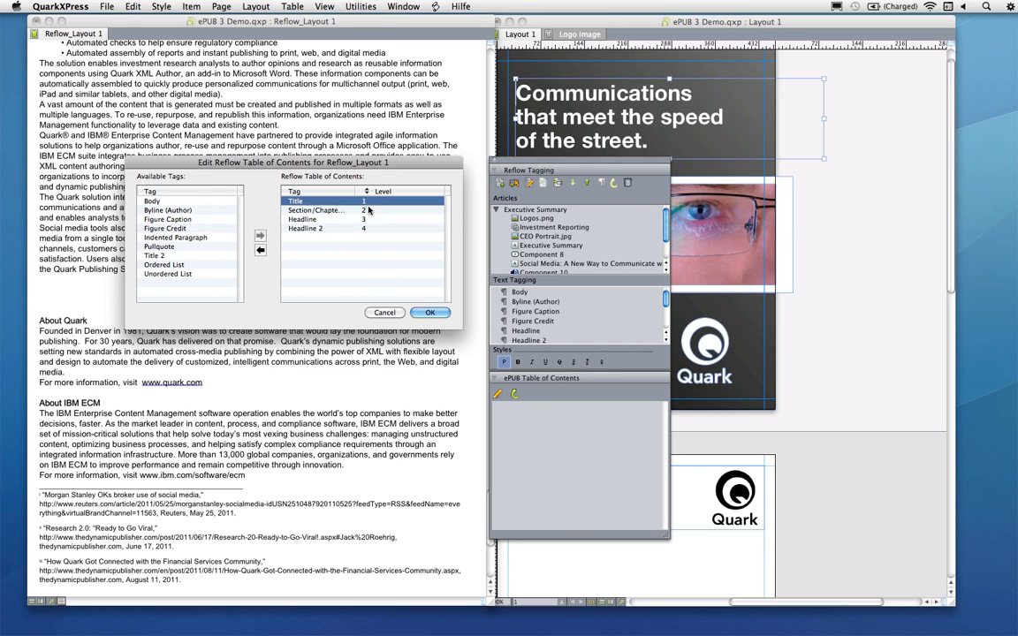
{"action": "left_click", "coordinate": [435, 313]}
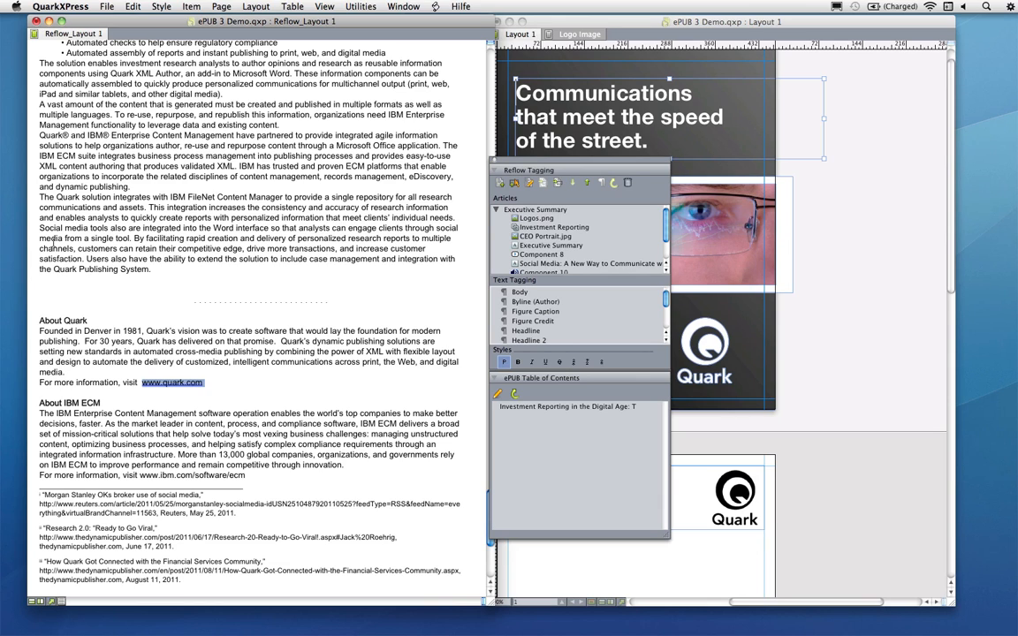
Start exporting the layout as ePUB 3 Demo.epub to the desktop with Captured Settings and open the export options
{"action": "left_click", "coordinate": [105, 6]}
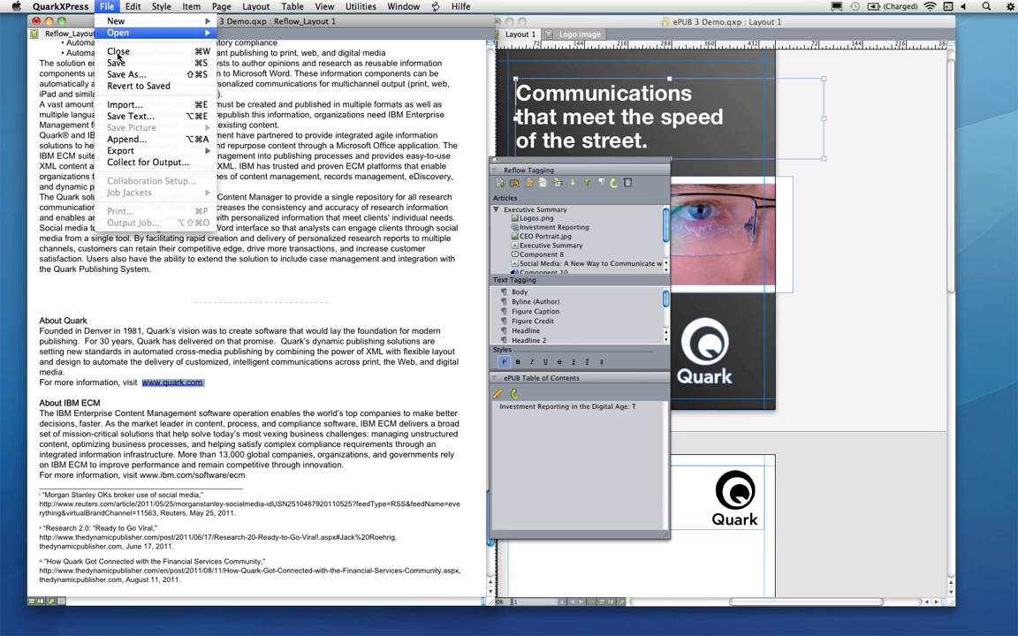
{"action": "mouse_move", "coordinate": [126, 150]}
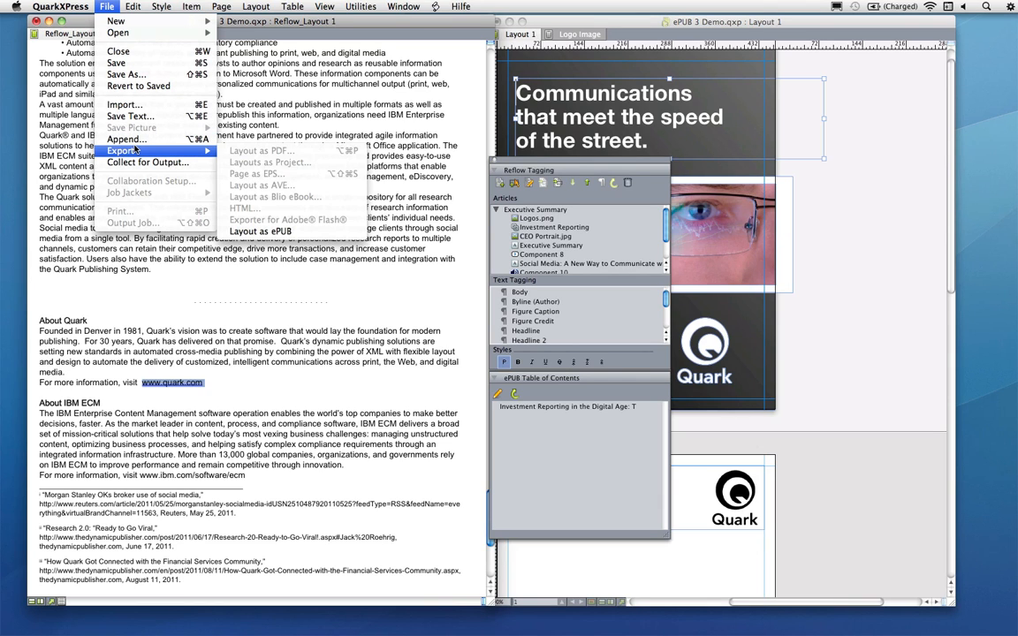
{"action": "left_click", "coordinate": [326, 233]}
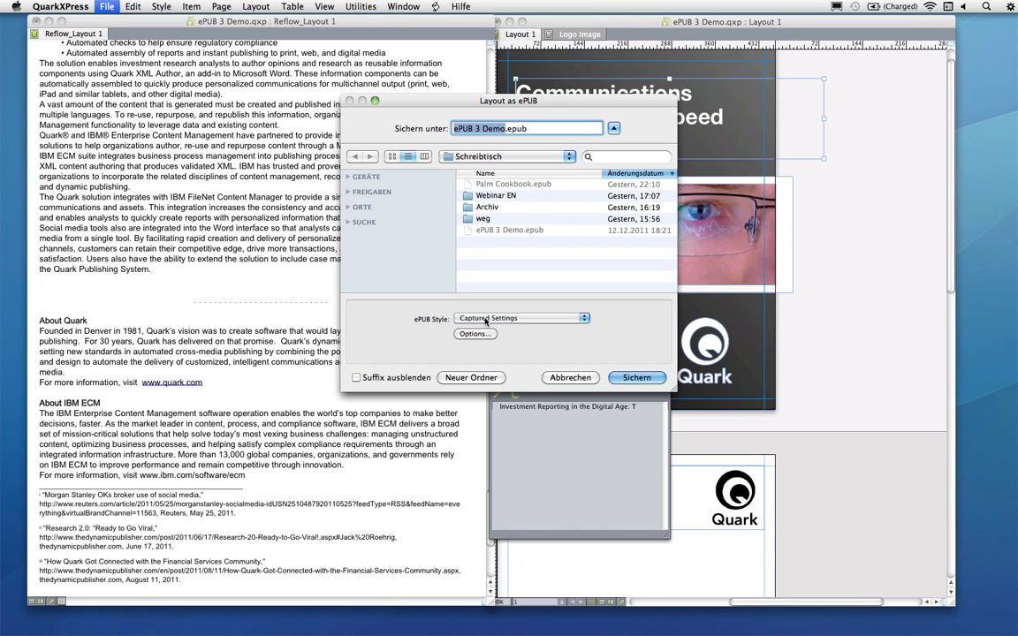
{"action": "left_click", "coordinate": [521, 319]}
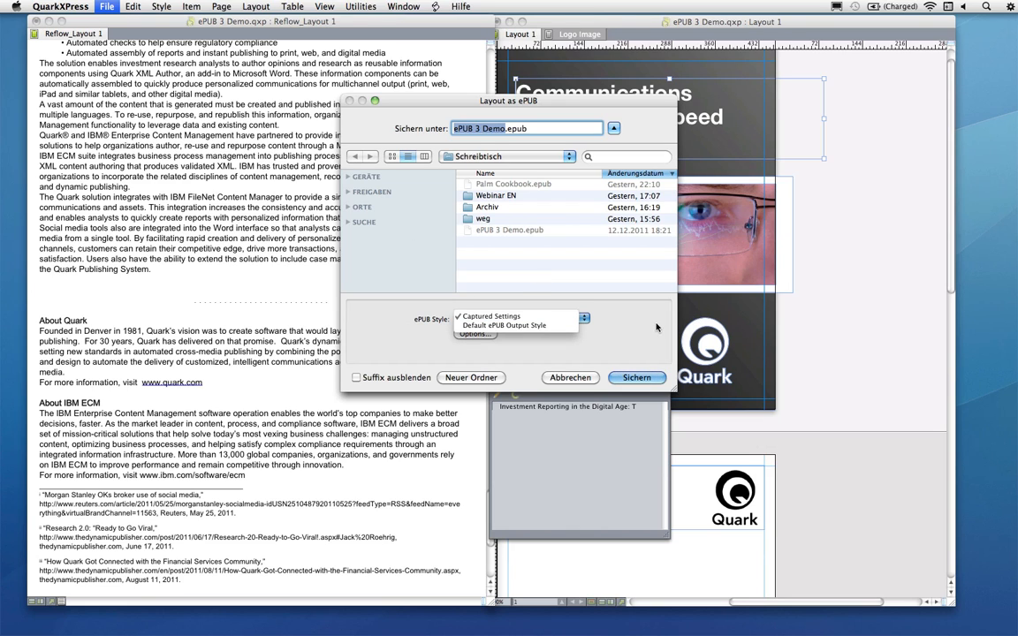
{"action": "left_click", "coordinate": [612, 341]}
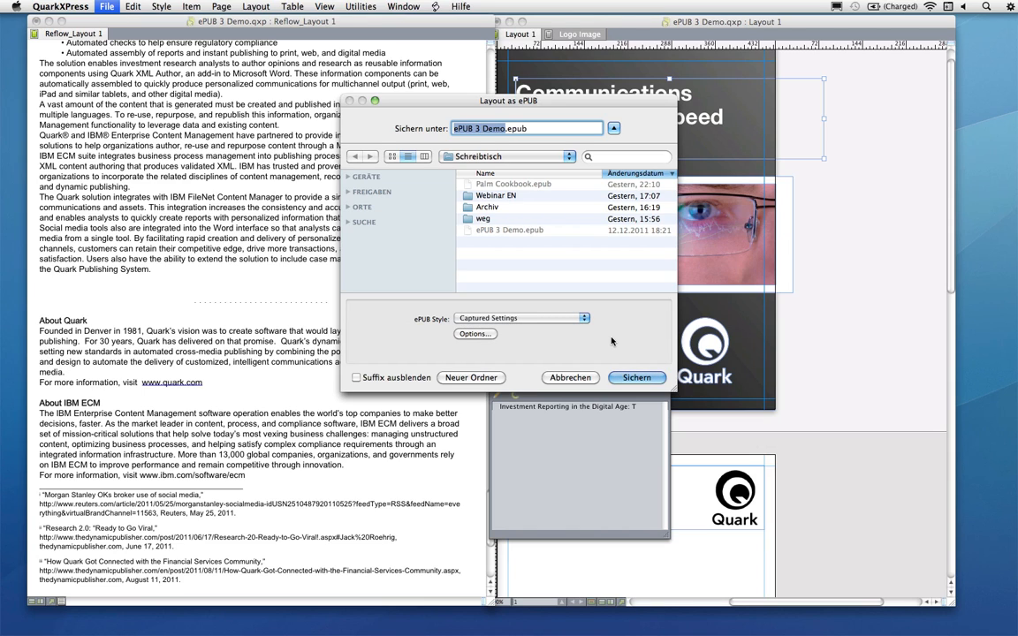
{"action": "left_click", "coordinate": [477, 334]}
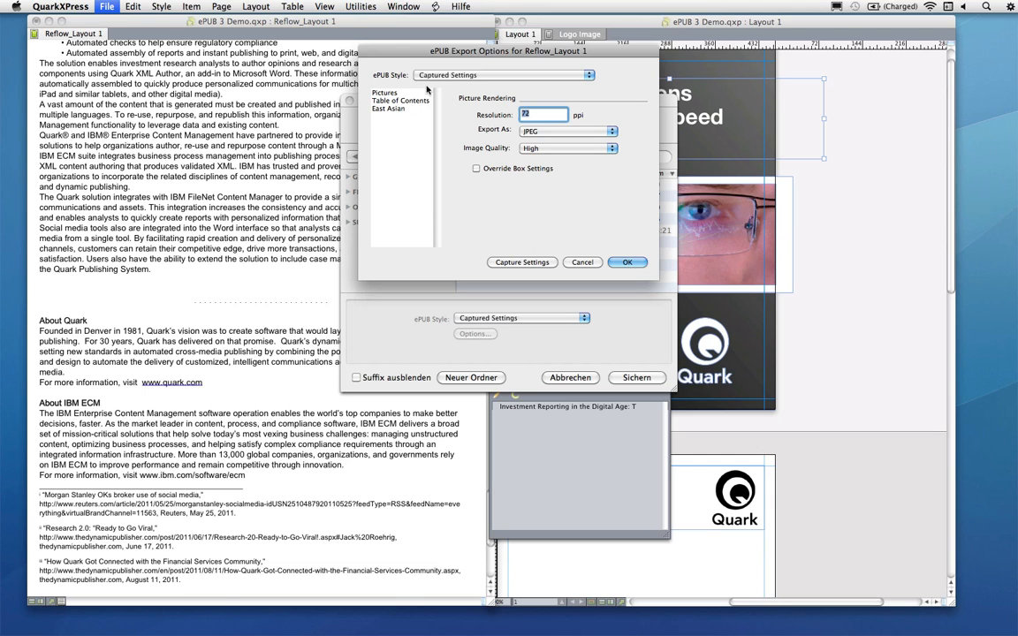
Adjust the picture, table of contents and East Asian export options, confirm them and save the ePUB
{"action": "left_click", "coordinate": [400, 94]}
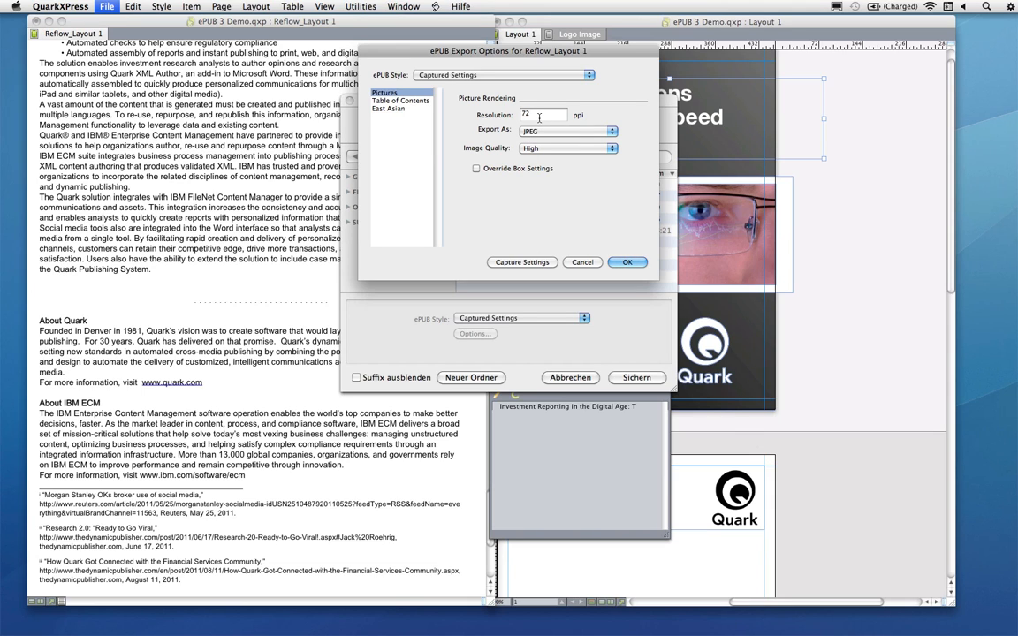
{"action": "left_click", "coordinate": [489, 169]}
{"action": "left_click", "coordinate": [501, 171]}
{"action": "left_click", "coordinate": [550, 148]}
{"action": "left_click", "coordinate": [550, 141]}
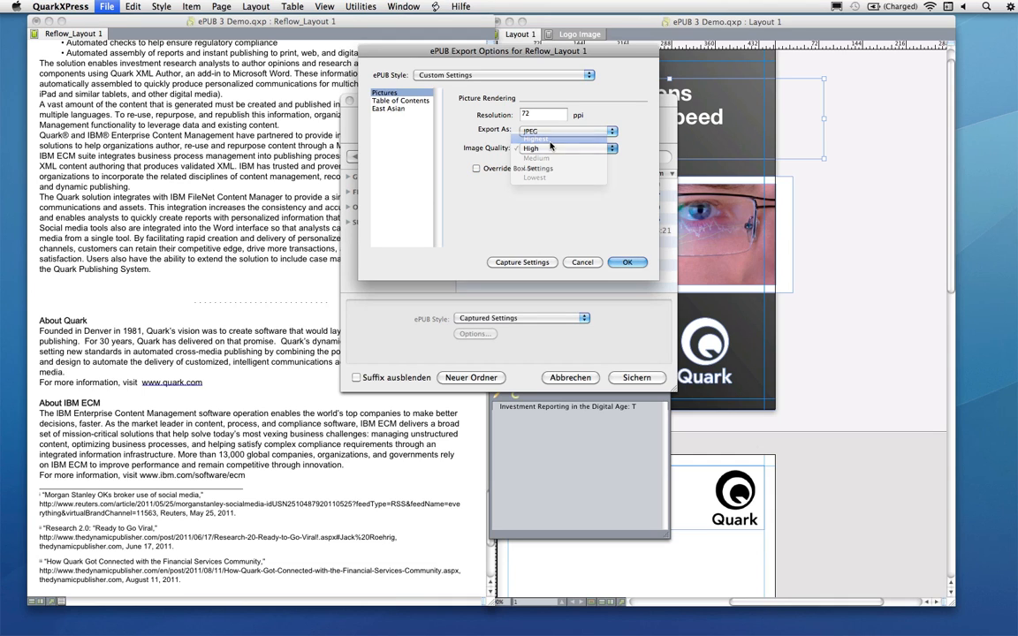
{"action": "left_click", "coordinate": [389, 102]}
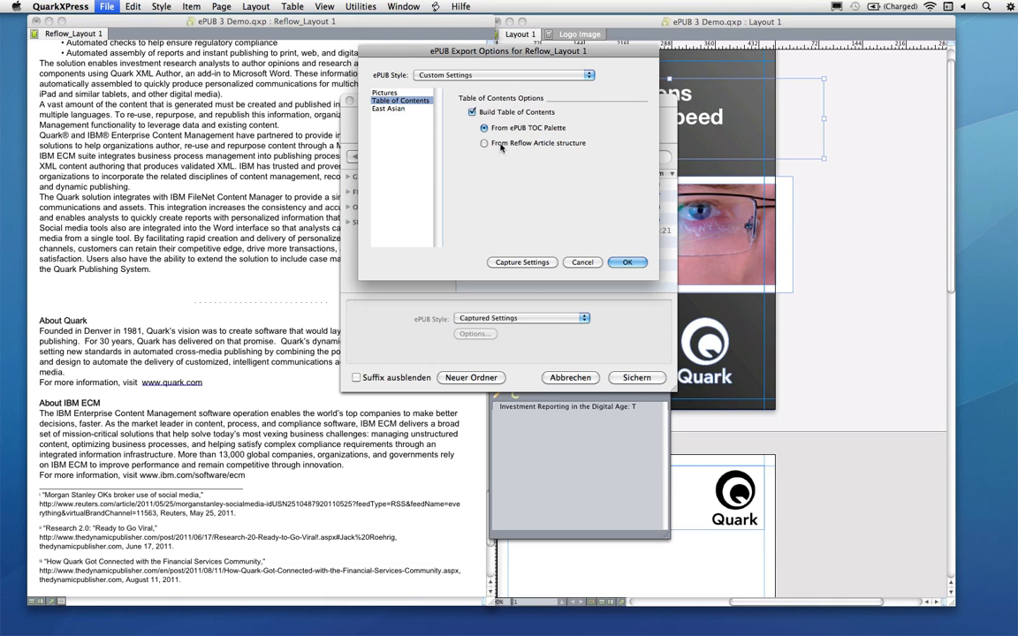
{"action": "left_click", "coordinate": [411, 108]}
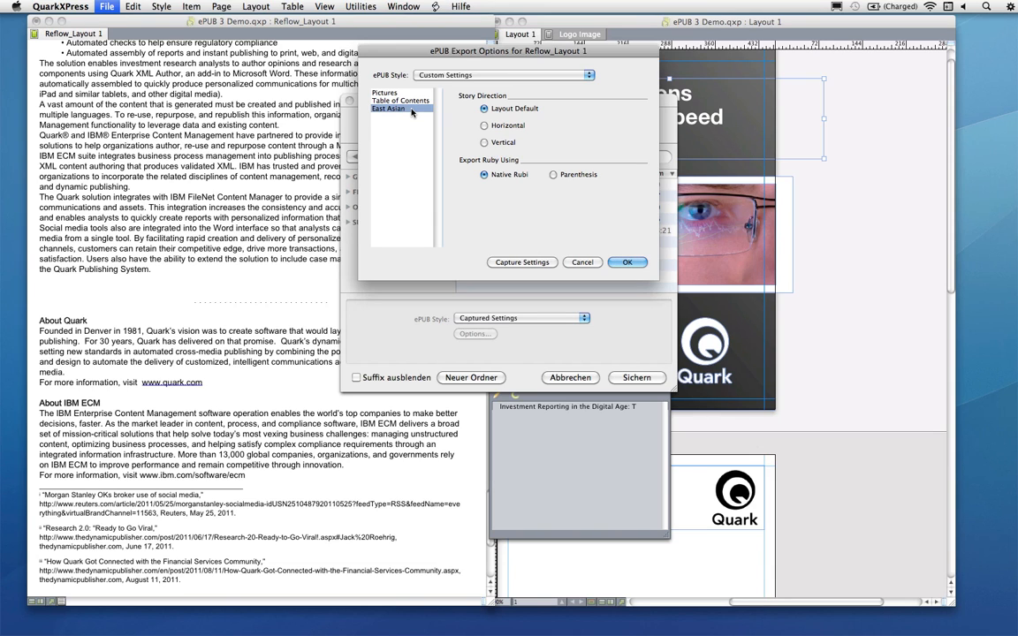
{"action": "left_click", "coordinate": [559, 75]}
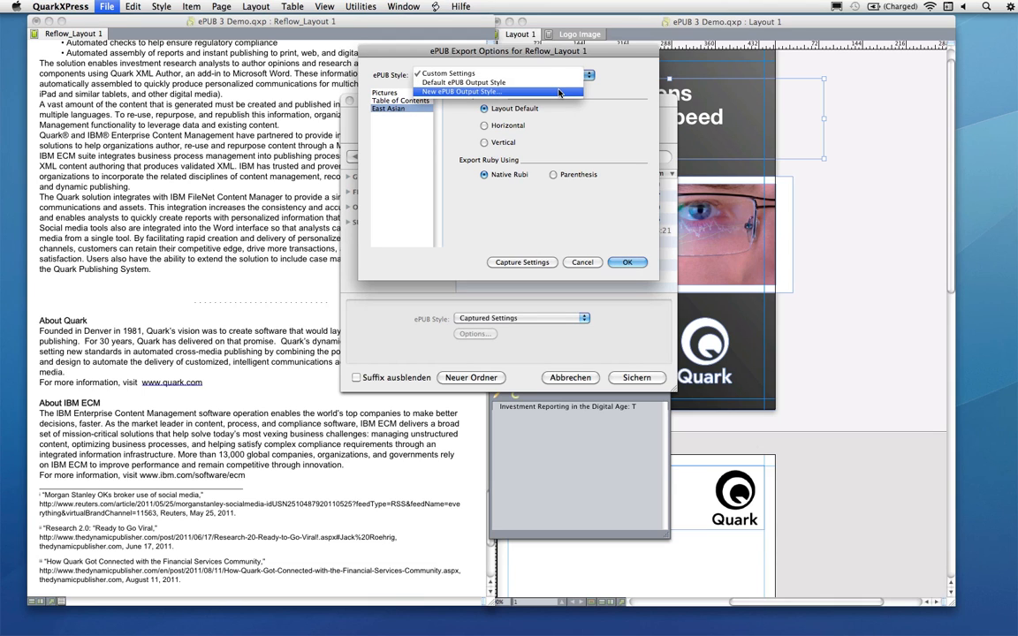
{"action": "left_click", "coordinate": [587, 221]}
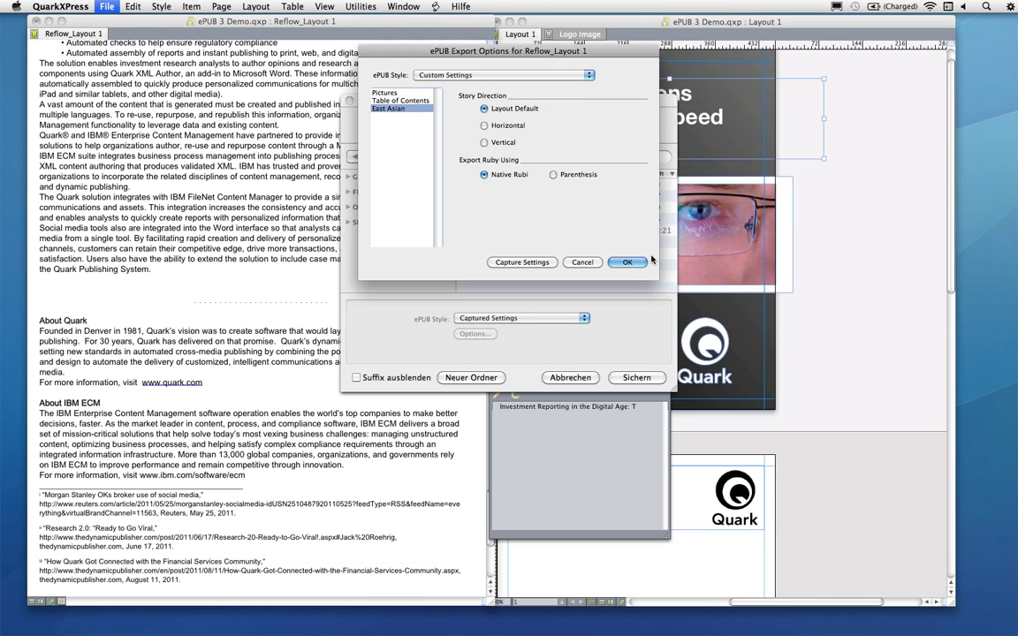
{"action": "left_click", "coordinate": [628, 263]}
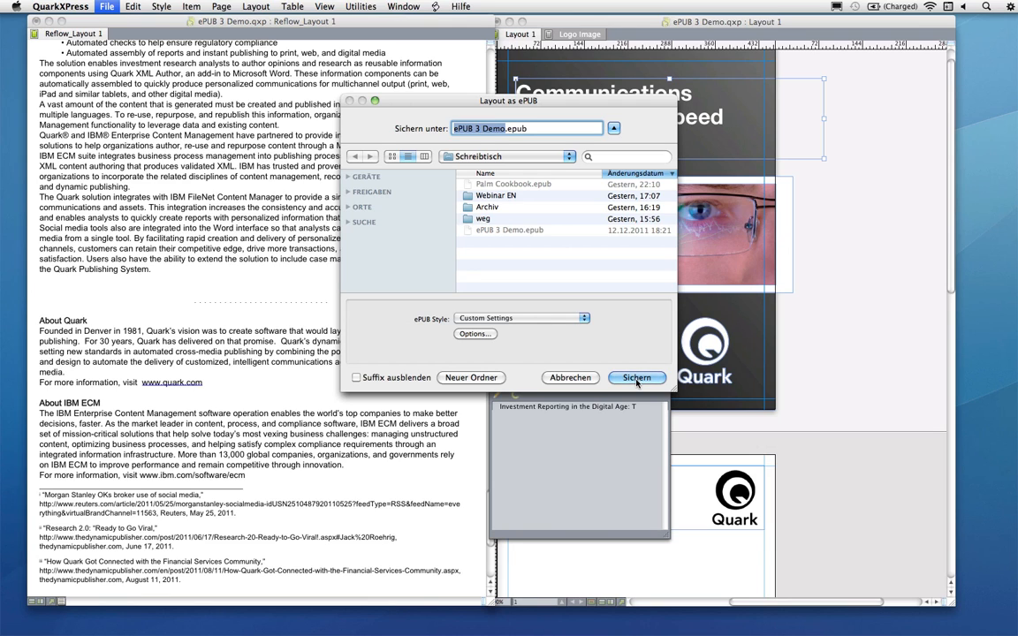
{"action": "left_click", "coordinate": [636, 379]}
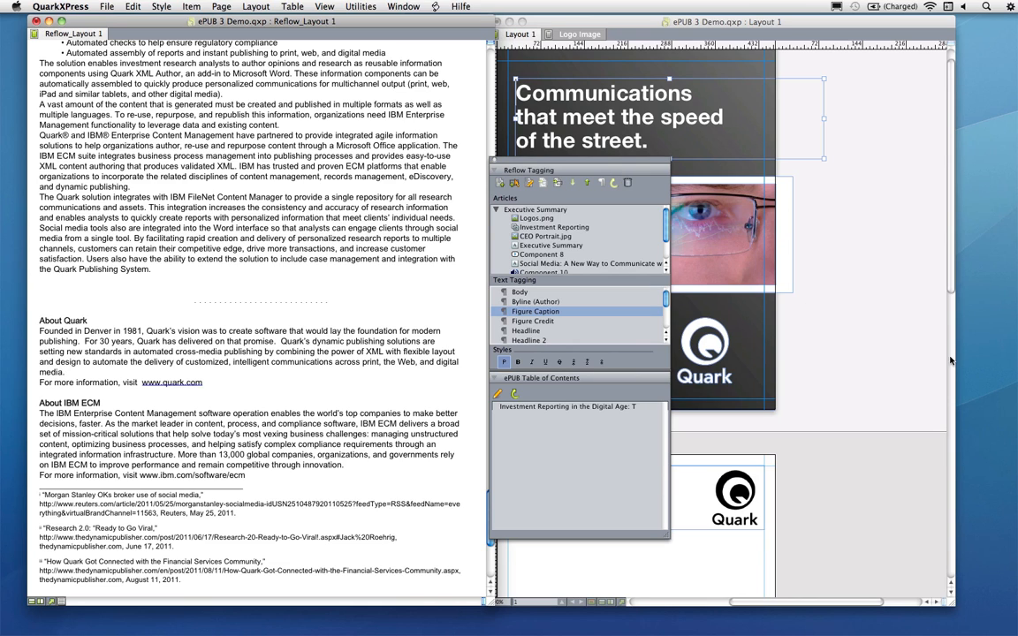
Open the exported ePUB 3 Demo.epub from the desktop in Firefox
{"action": "left_click", "coordinate": [982, 369]}
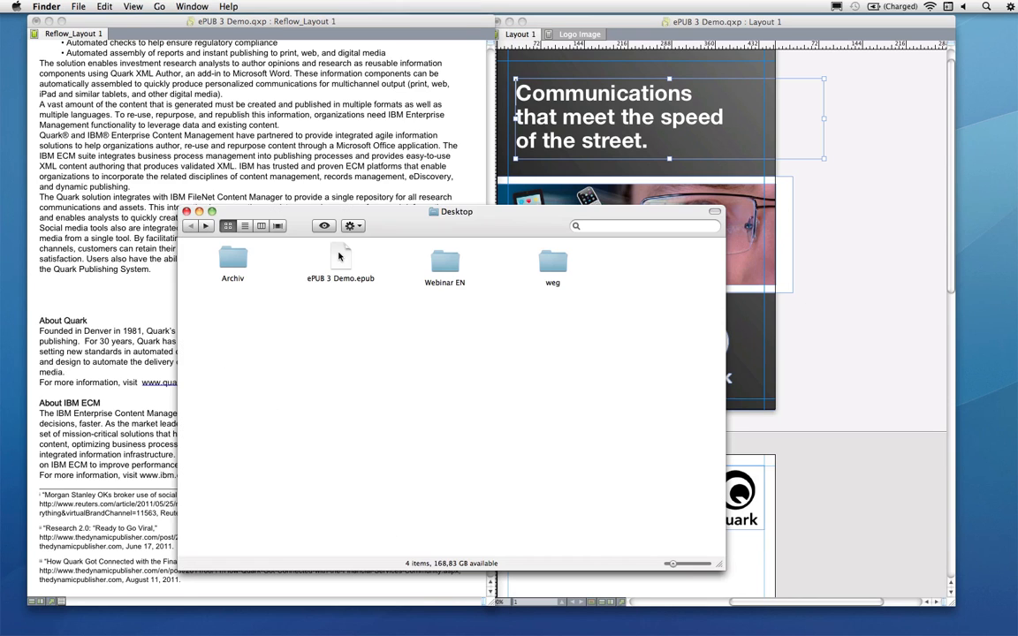
{"action": "double_click", "coordinate": [339, 257]}
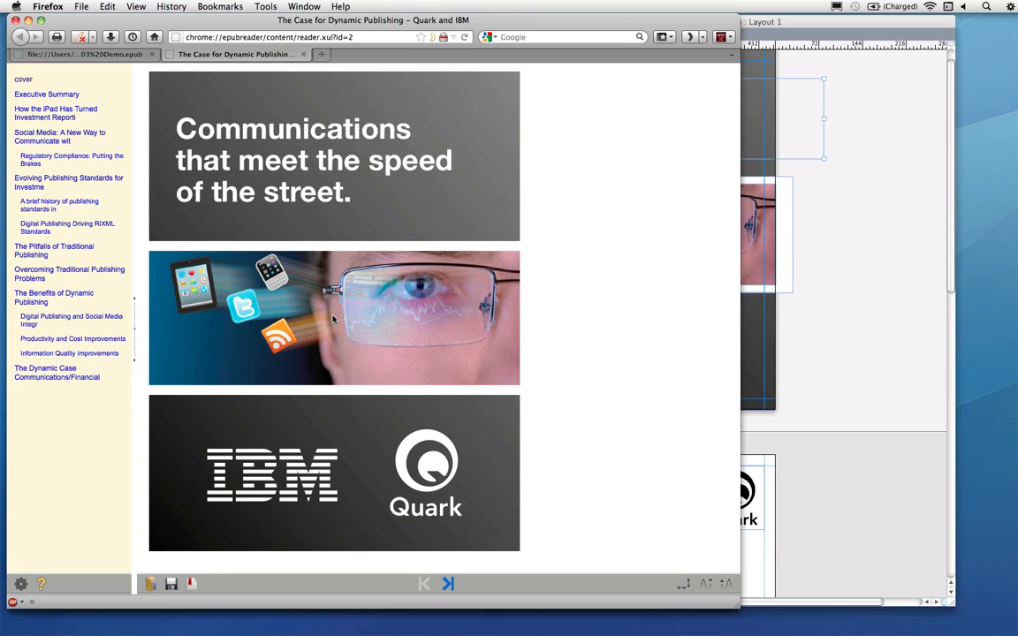
Browse the ePUB in the Firefox reader through its table of contents and by scrolling through the text
{"action": "left_click_drag", "start_coordinate": [332, 243], "coordinate": [569, 281]}
{"action": "left_click_drag", "start_coordinate": [362, 219], "coordinate": [552, 188]}
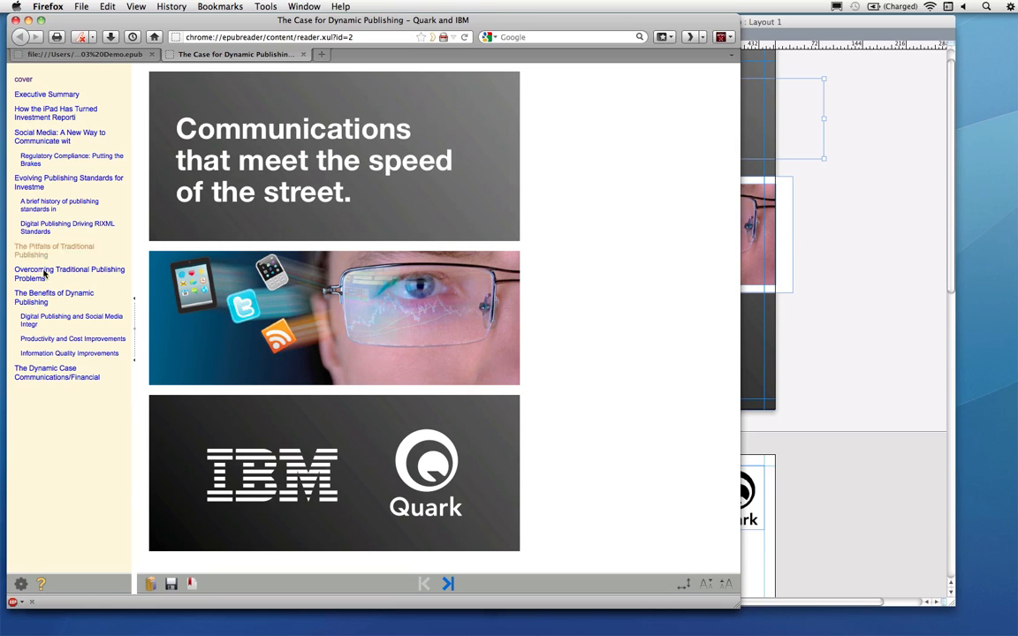
{"action": "left_click", "coordinate": [39, 180]}
{"action": "left_click", "coordinate": [43, 140]}
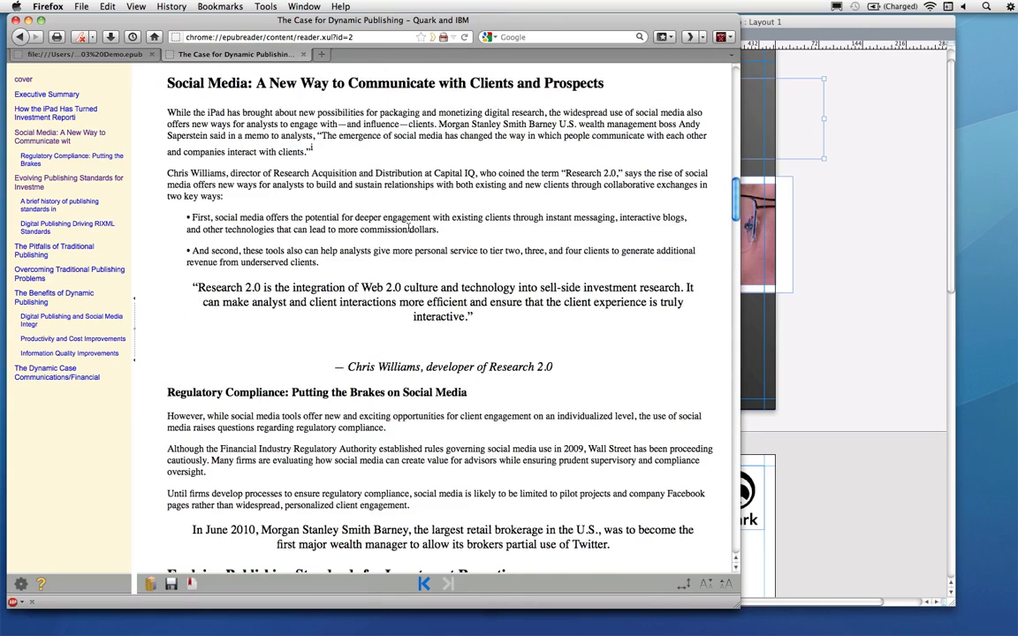
{"action": "scroll", "coordinate": [342, 217], "scroll_direction": "up", "scroll_amount": 15}
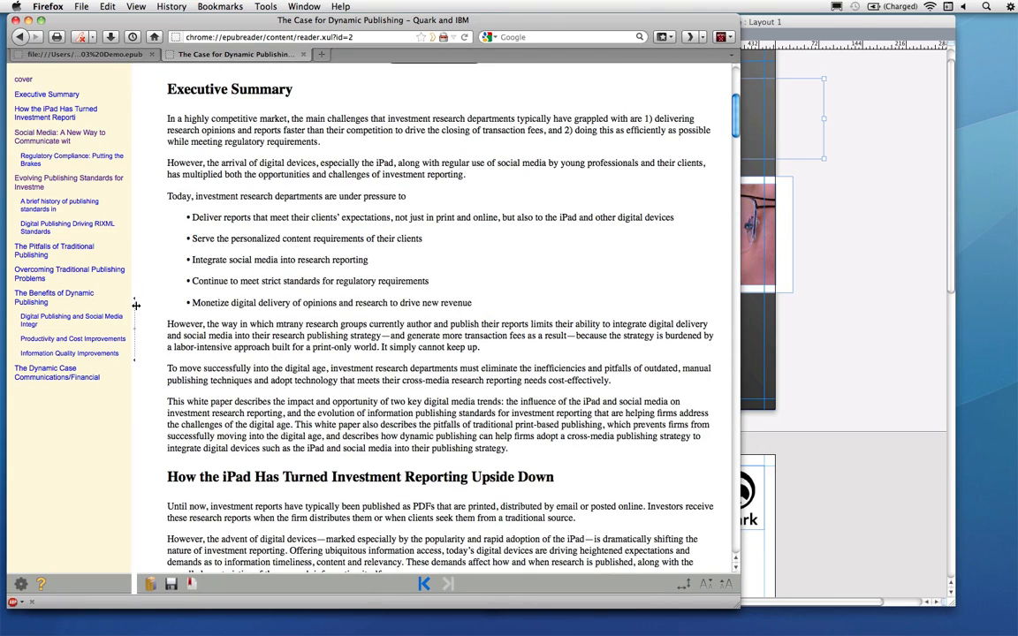
{"action": "left_click_drag", "start_coordinate": [134, 305], "coordinate": [7, 308]}
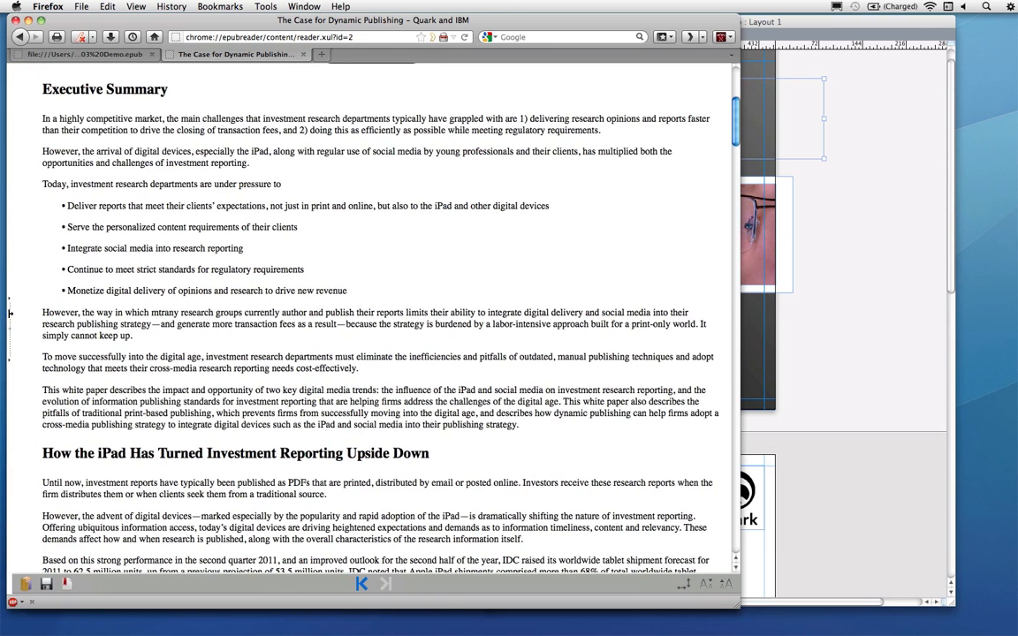
{"action": "scroll", "coordinate": [344, 270], "scroll_direction": "up", "scroll_amount": 3}
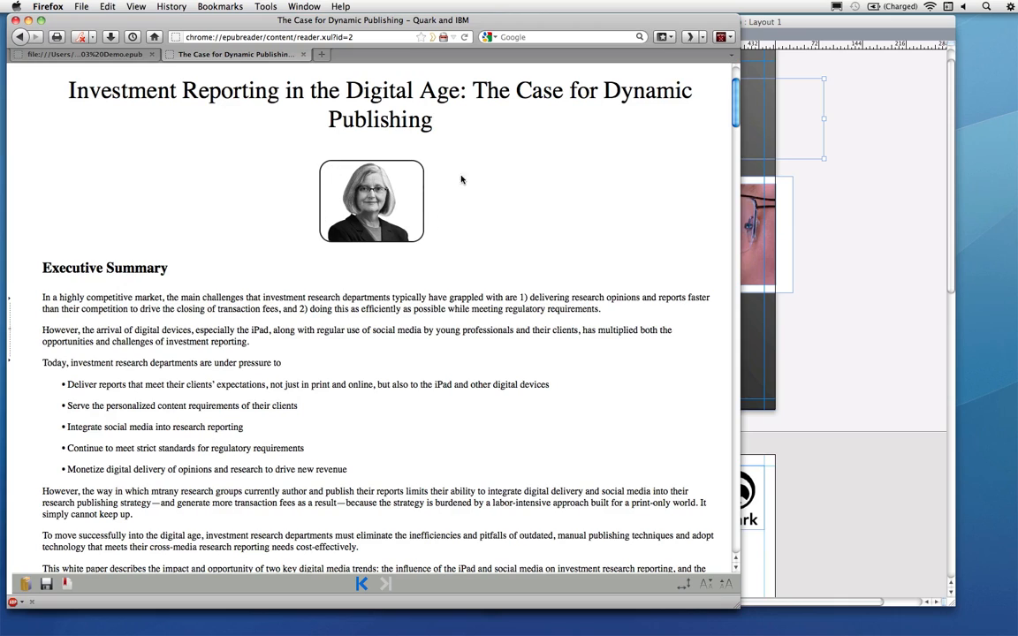
{"action": "scroll", "coordinate": [392, 245], "scroll_direction": "down", "scroll_amount": 15}
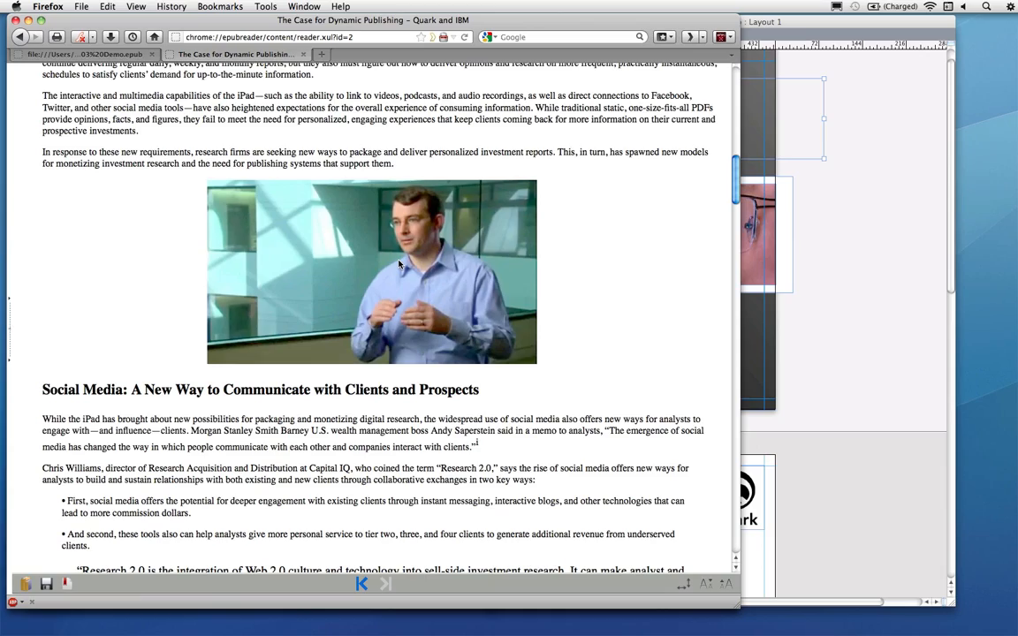
{"action": "scroll", "coordinate": [407, 274], "scroll_direction": "down", "scroll_amount": 15}
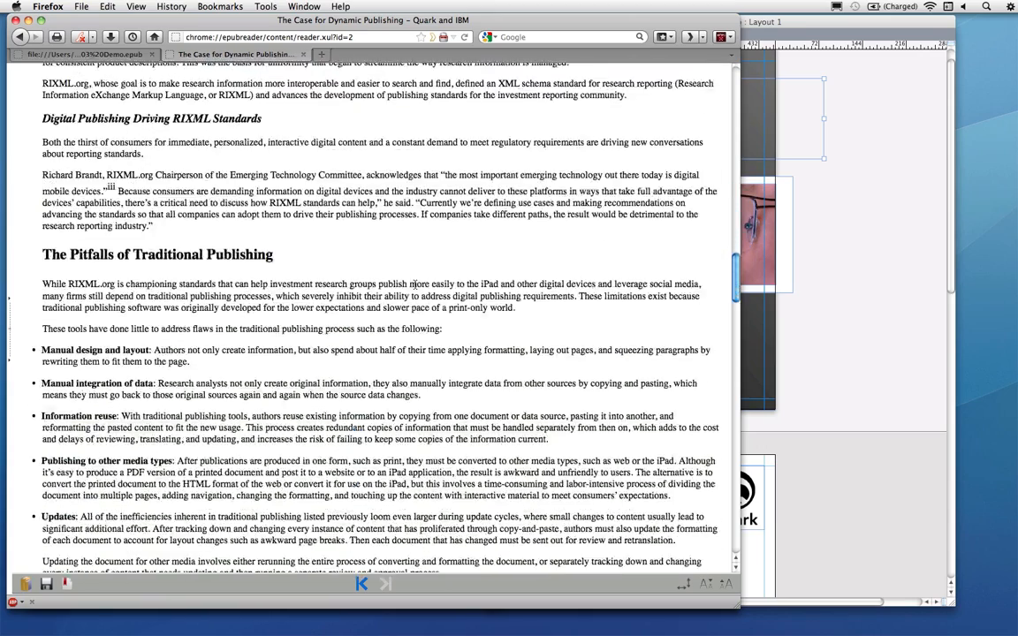
{"action": "scroll", "coordinate": [416, 285], "scroll_direction": "down", "scroll_amount": 20}
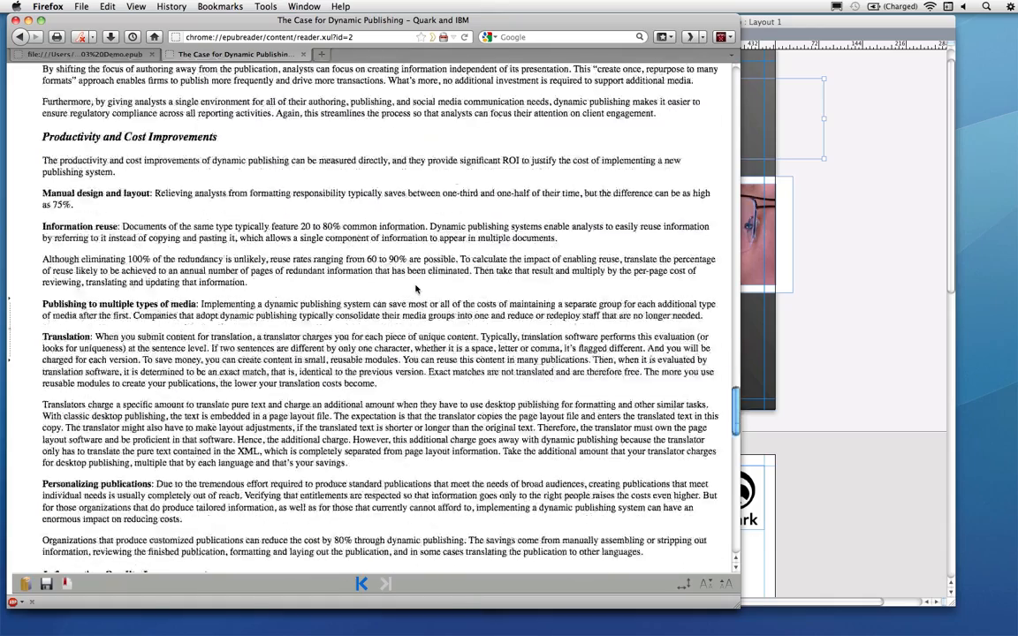
{"action": "scroll", "coordinate": [415, 288], "scroll_direction": "down", "scroll_amount": 20}
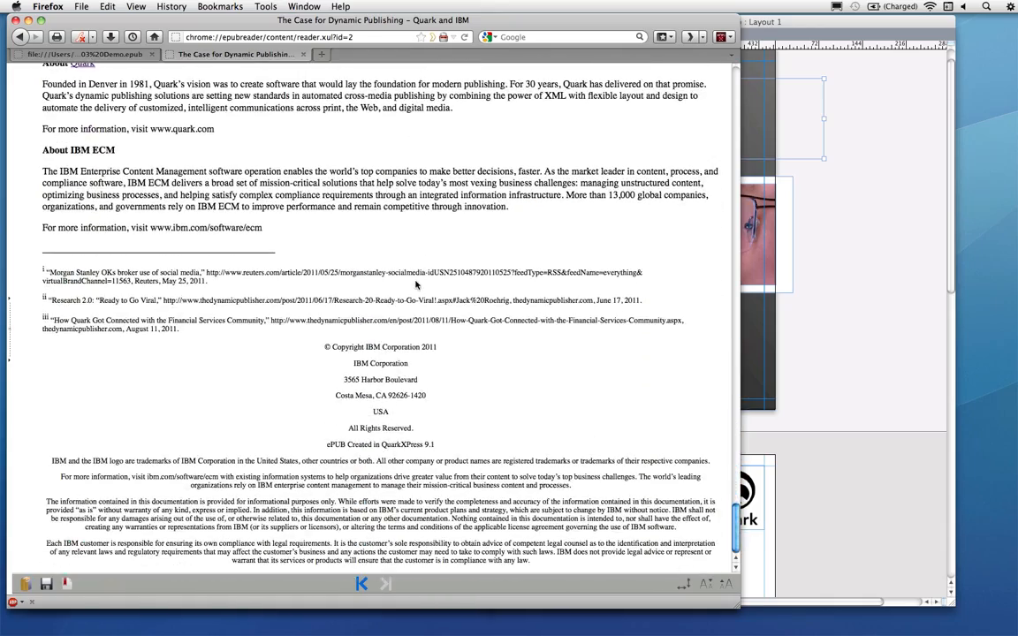
{"action": "scroll", "coordinate": [416, 285], "scroll_direction": "up", "scroll_amount": 5}
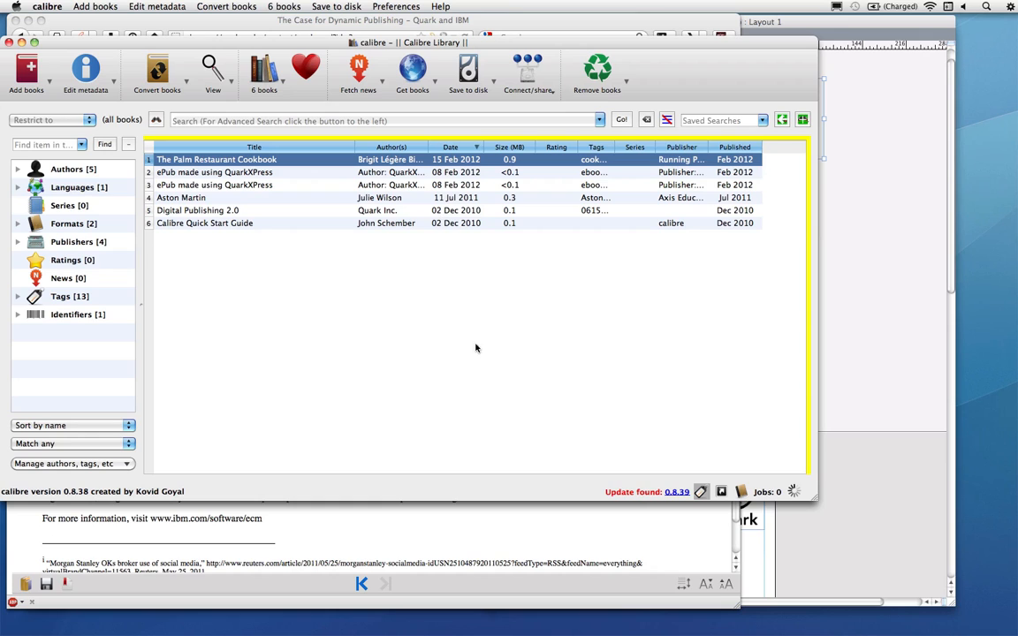
Add the exported ePUB file to the calibre library
{"action": "left_click", "coordinate": [575, 626]}
{"action": "left_click_drag", "start_coordinate": [333, 253], "coordinate": [760, 299]}
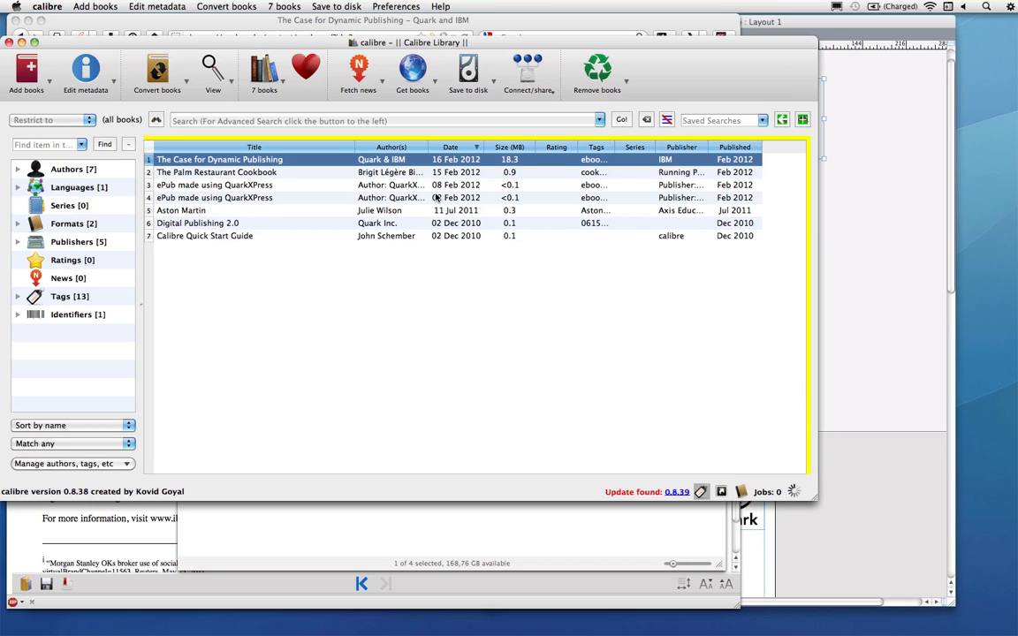
Open the book in the calibre e-book viewer, scroll through its pages and close the viewer
{"action": "double_click", "coordinate": [272, 164]}
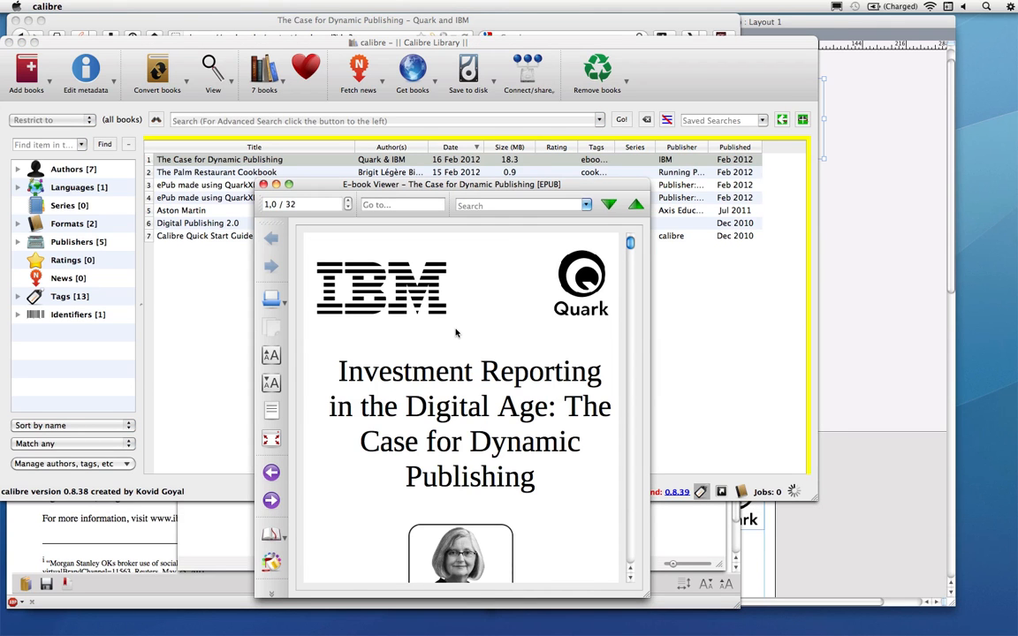
{"action": "scroll", "coordinate": [458, 332], "scroll_direction": "down", "scroll_amount": 10}
{"action": "scroll", "coordinate": [459, 332], "scroll_direction": "down", "scroll_amount": 10}
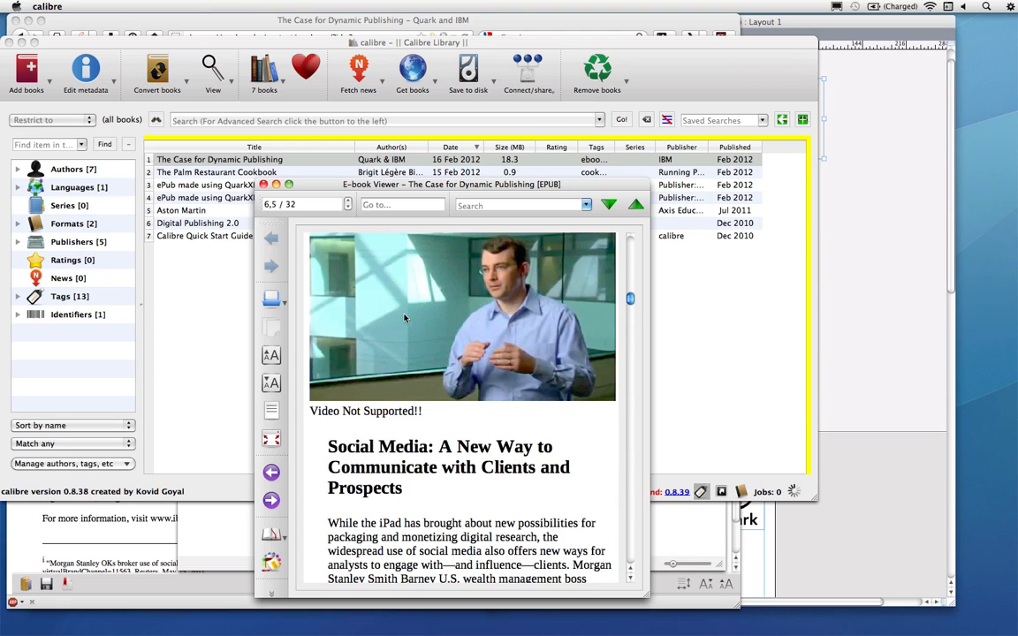
{"action": "left_click", "coordinate": [264, 185]}
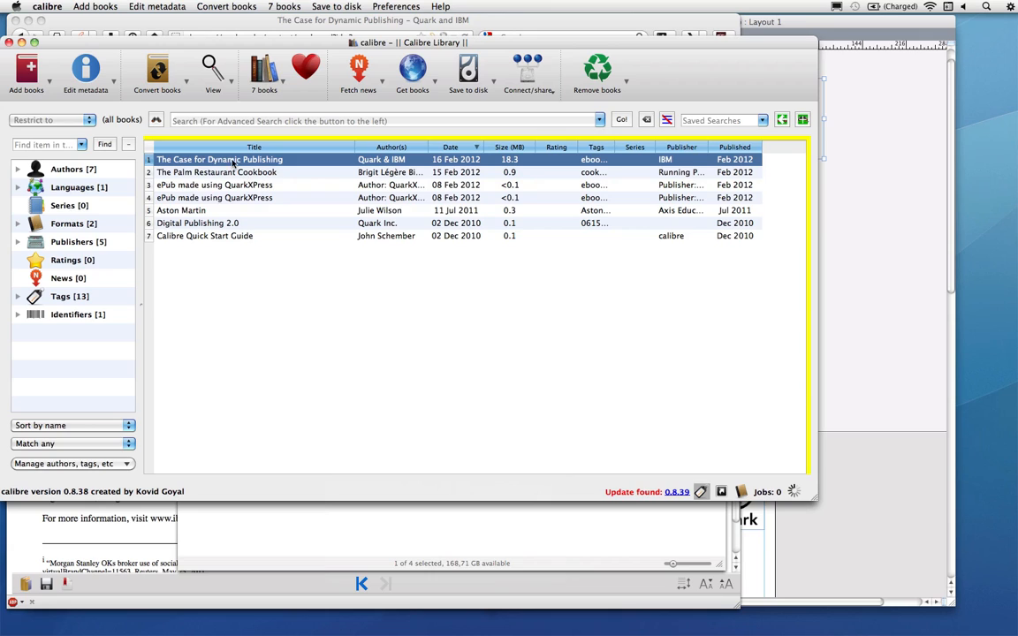
Convert the book The Case for Dynamic Publishing from EPUB to PDB output format
{"action": "left_click", "coordinate": [158, 78]}
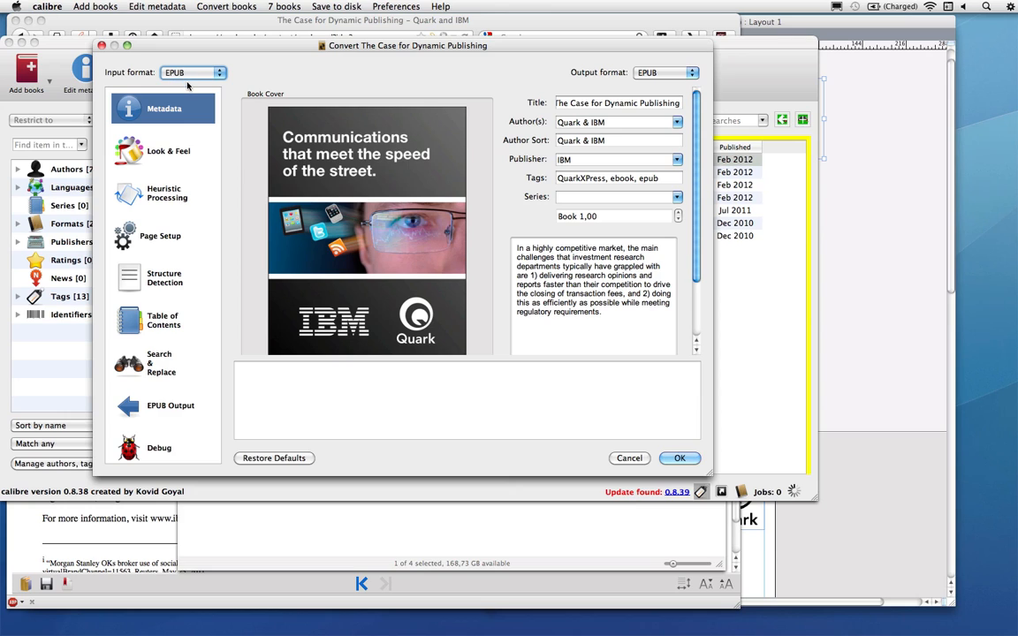
{"action": "left_click", "coordinate": [652, 75]}
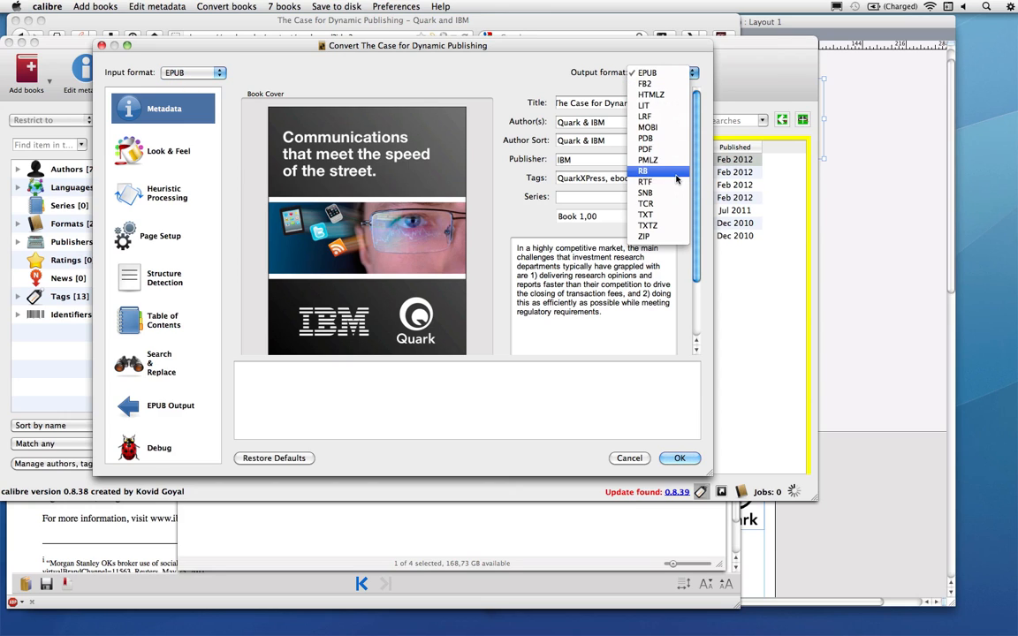
{"action": "left_click", "coordinate": [672, 139]}
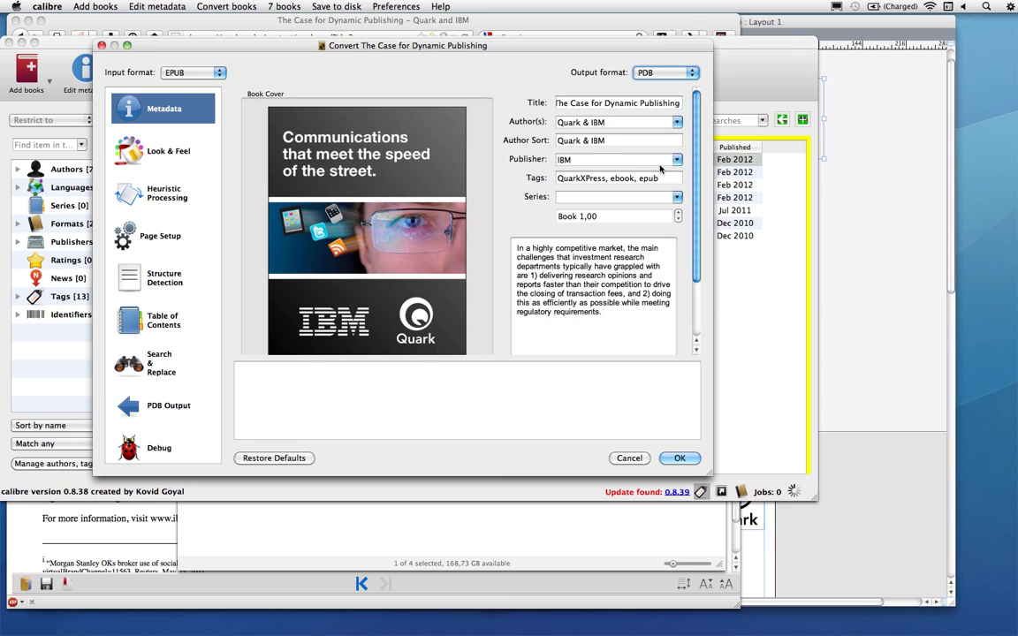
{"action": "left_click", "coordinate": [654, 76]}
{"action": "left_click", "coordinate": [652, 76]}
{"action": "left_click", "coordinate": [680, 458]}
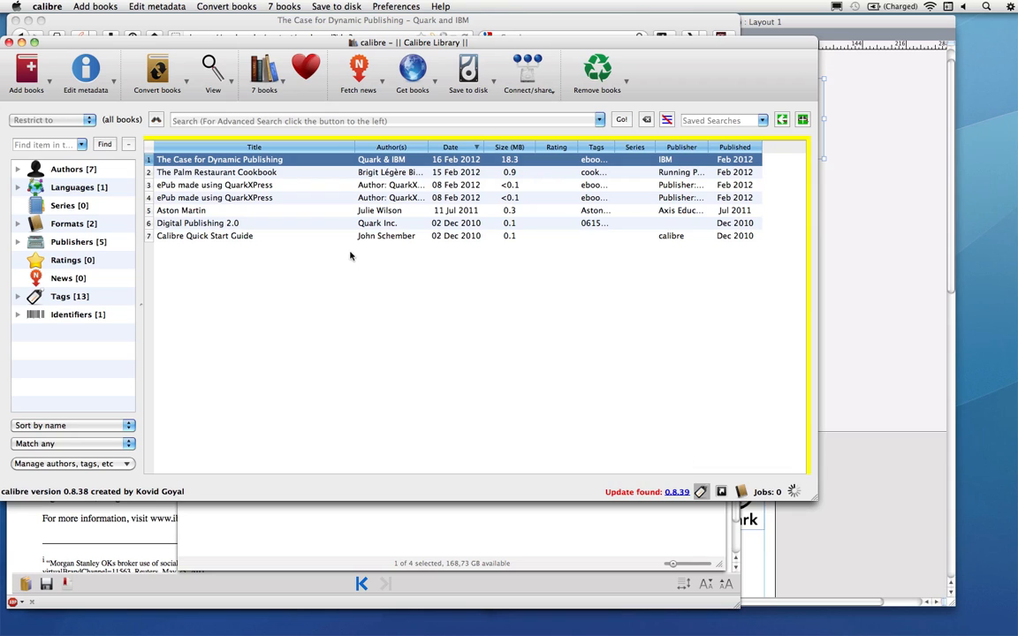
Open the same book with Tweak Book and explode the ePub into its component files
{"action": "right_click", "coordinate": [207, 160]}
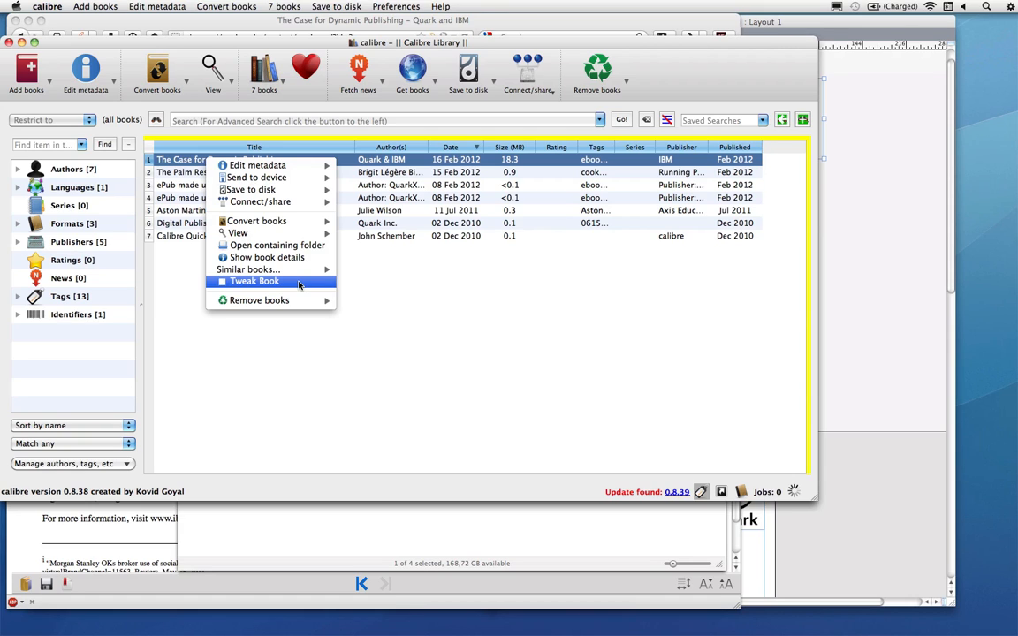
{"action": "left_click", "coordinate": [299, 282]}
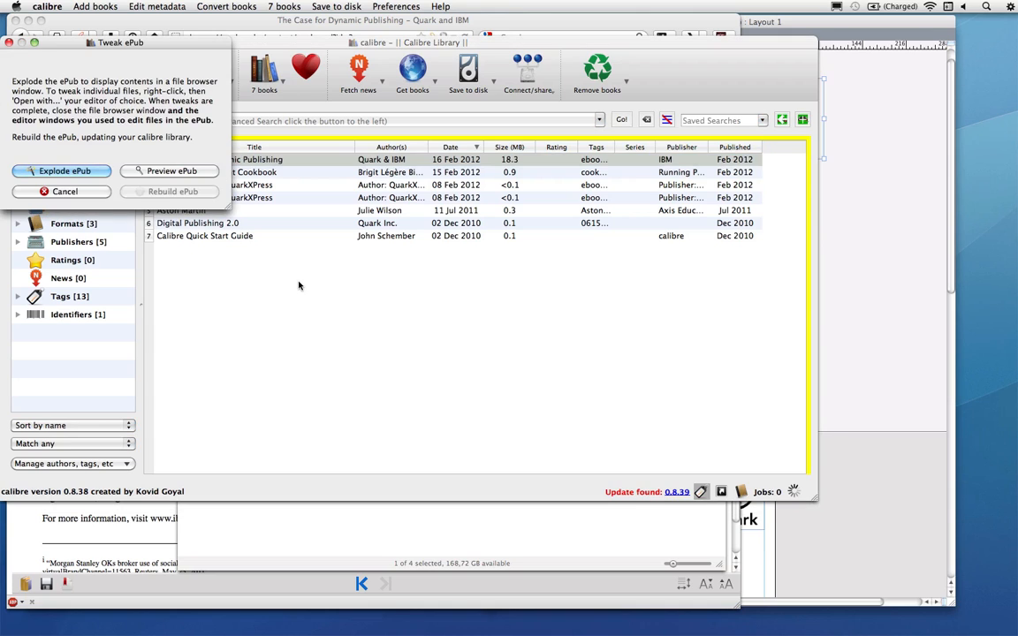
{"action": "left_click", "coordinate": [75, 175]}
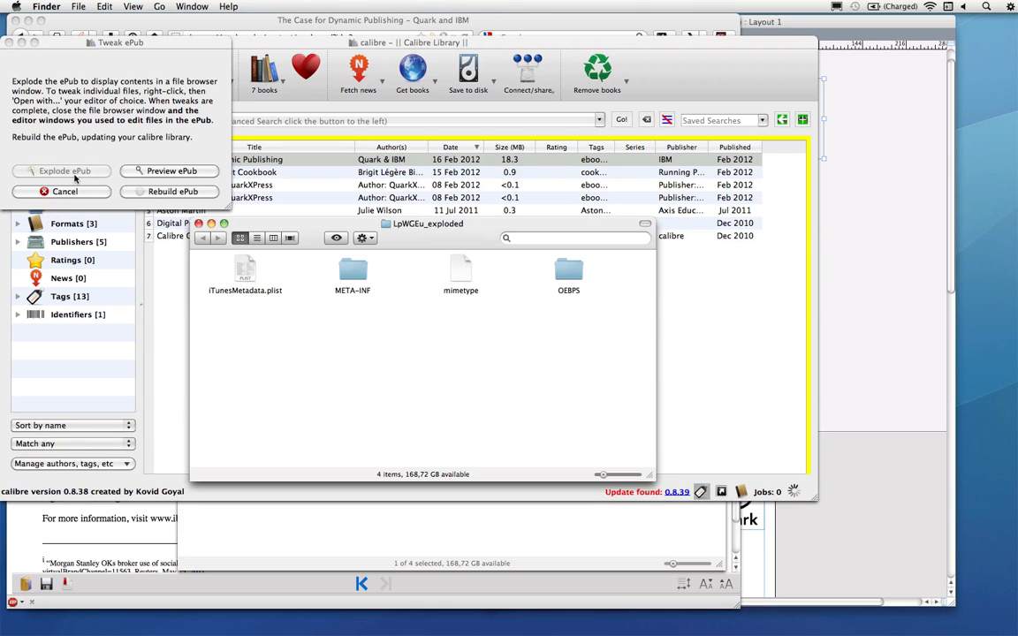
Show the exploded ePub folder as a list and expand META-INF, OEBPS and images to examine the files
{"action": "left_click", "coordinate": [257, 239]}
{"action": "left_click", "coordinate": [197, 277]}
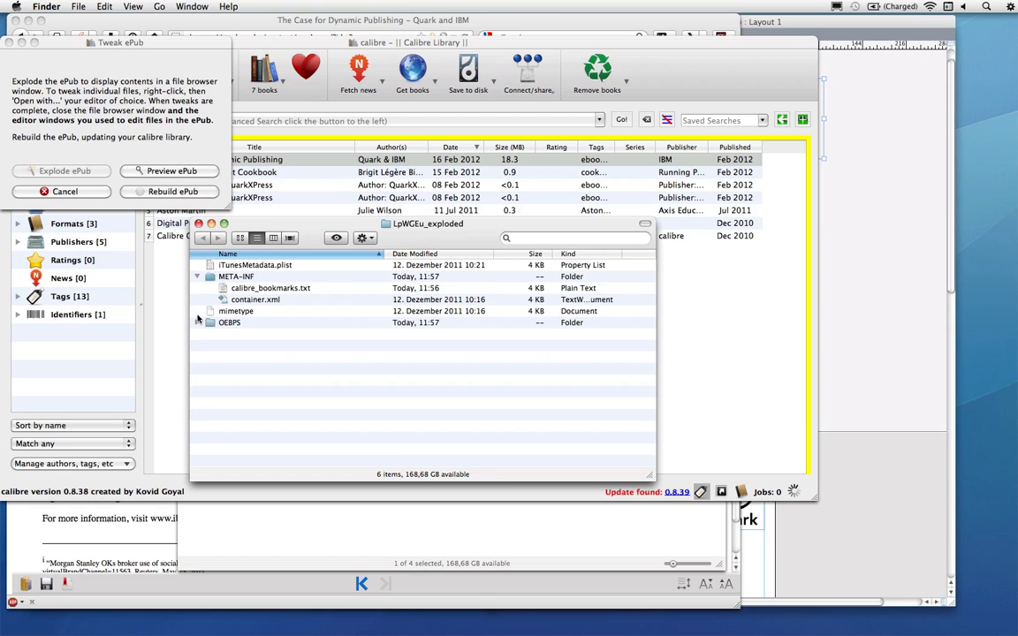
{"action": "left_click", "coordinate": [197, 323]}
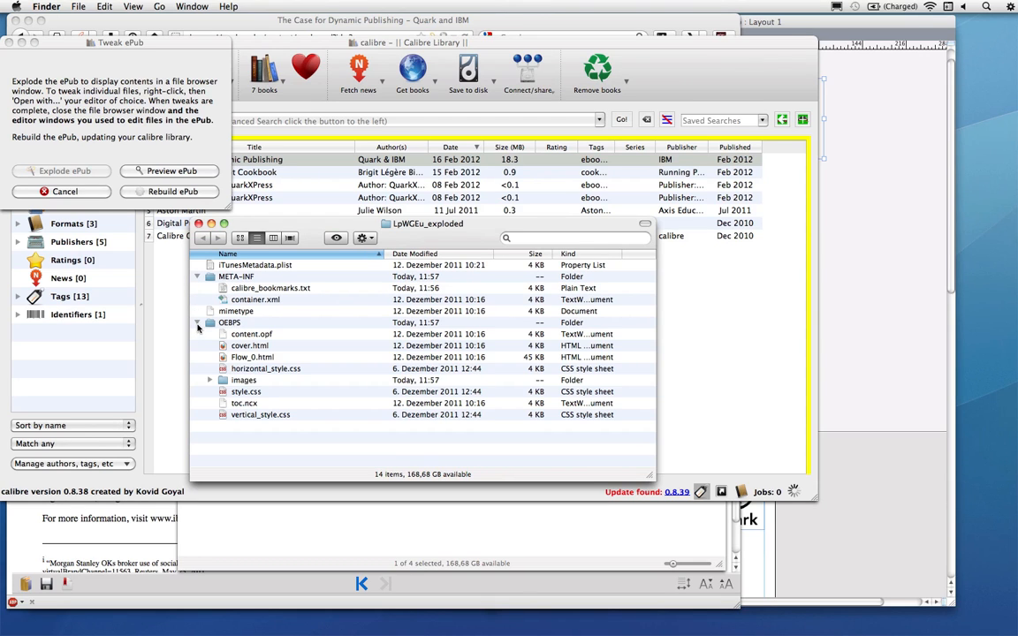
{"action": "left_click", "coordinate": [210, 380]}
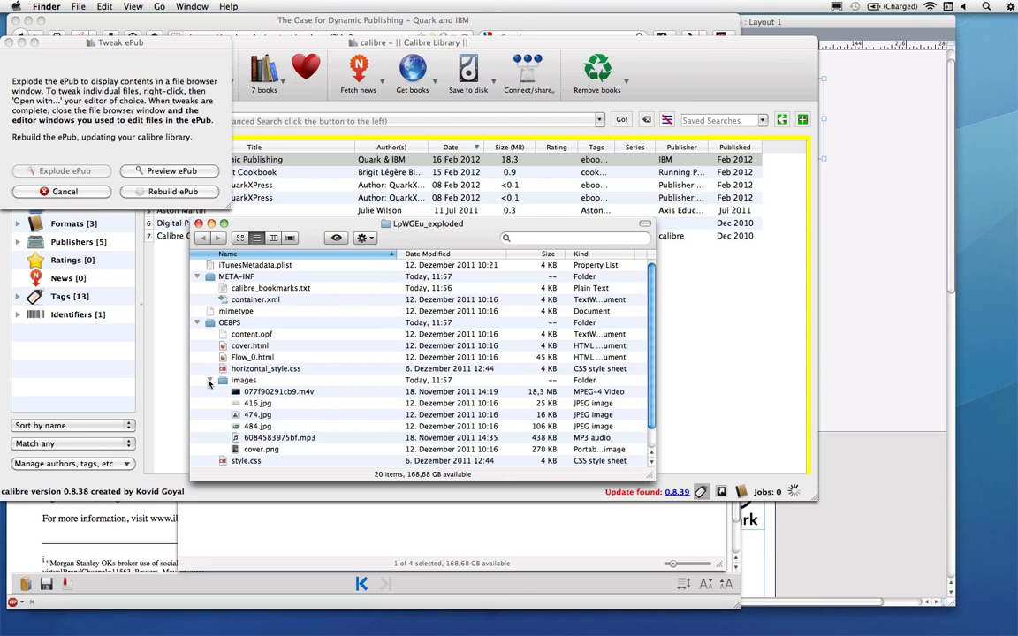
{"action": "left_click", "coordinate": [227, 463]}
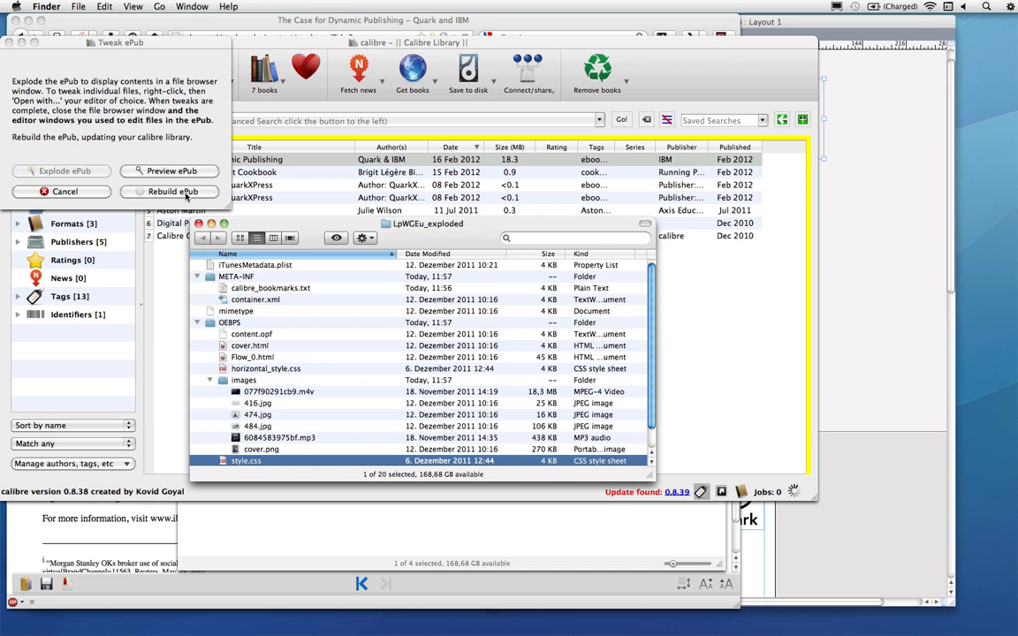
Rebuild the ePub to update the calibre library, then reselect the book in the list
{"action": "left_click", "coordinate": [173, 192]}
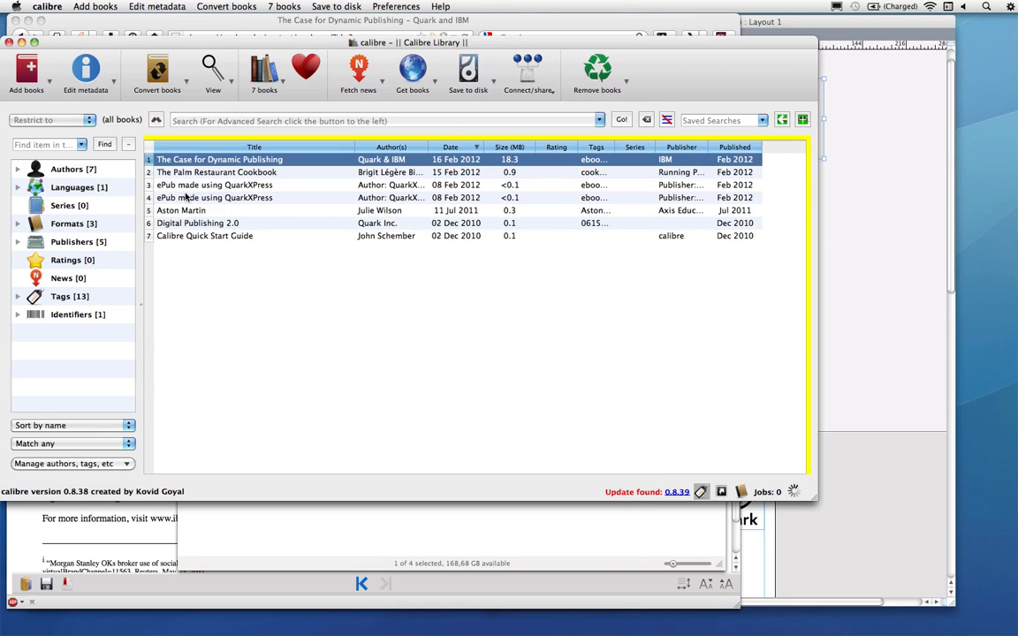
{"action": "left_click", "coordinate": [187, 197]}
{"action": "left_click", "coordinate": [207, 163]}
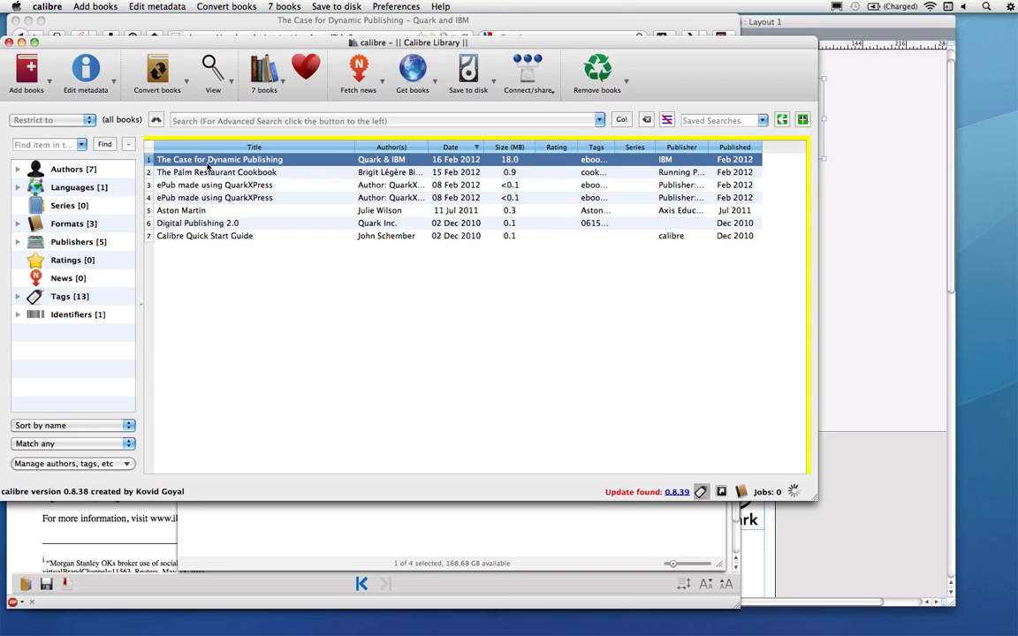
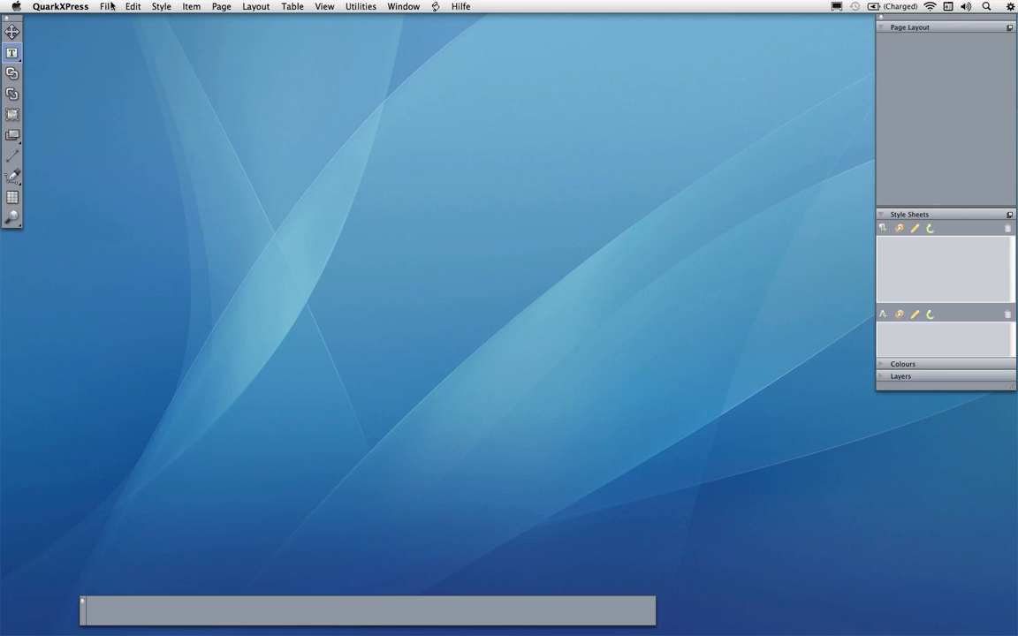
Open the Palm Cookbook.qxp document from the Webinar EN folder
{"action": "key", "text": "super+o"}
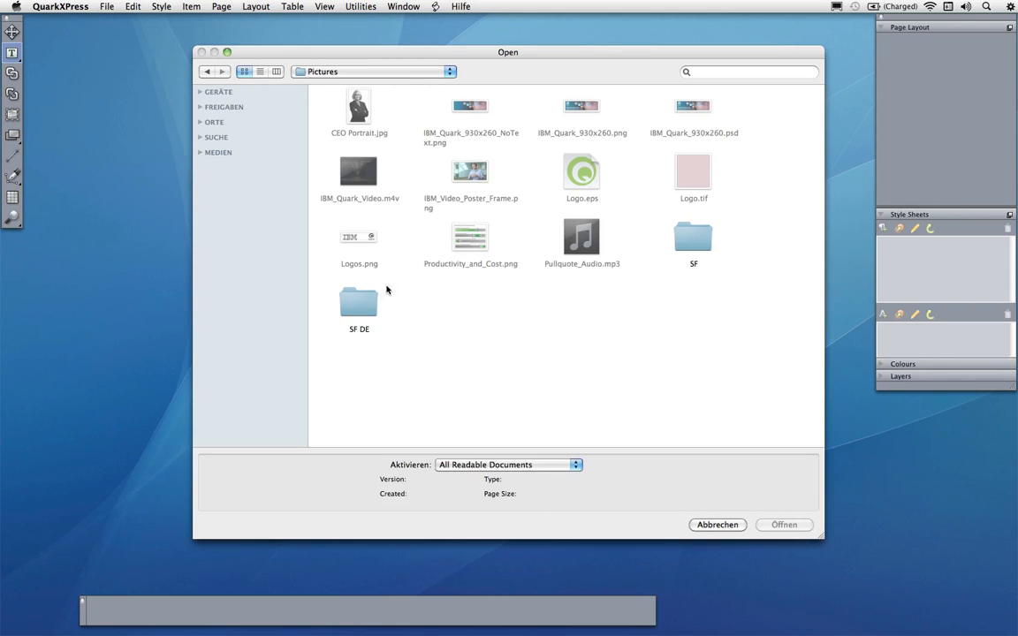
{"action": "left_click", "coordinate": [373, 71]}
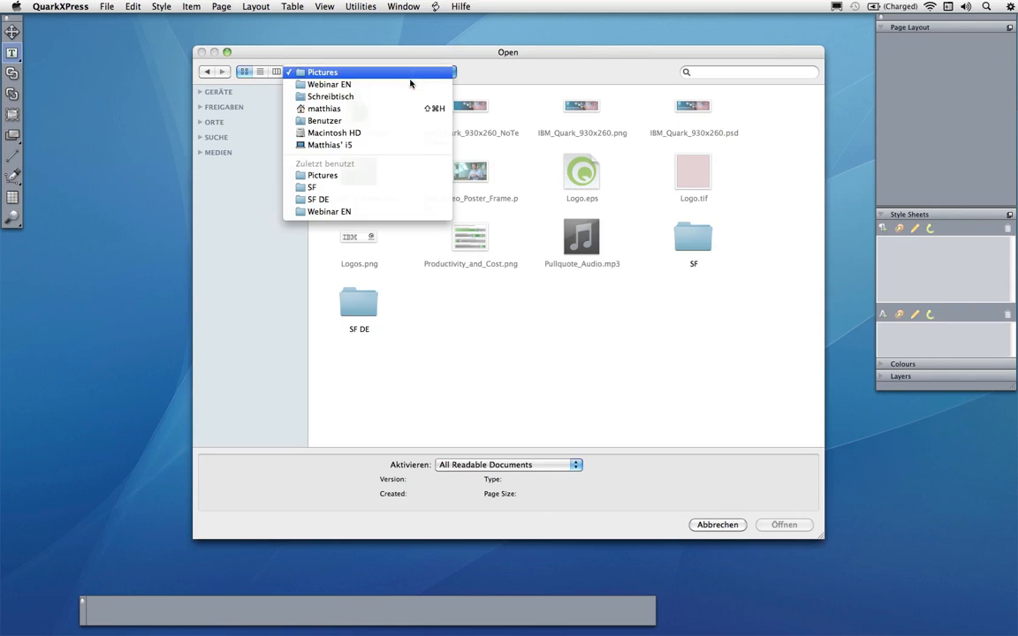
{"action": "key", "text": "Return"}
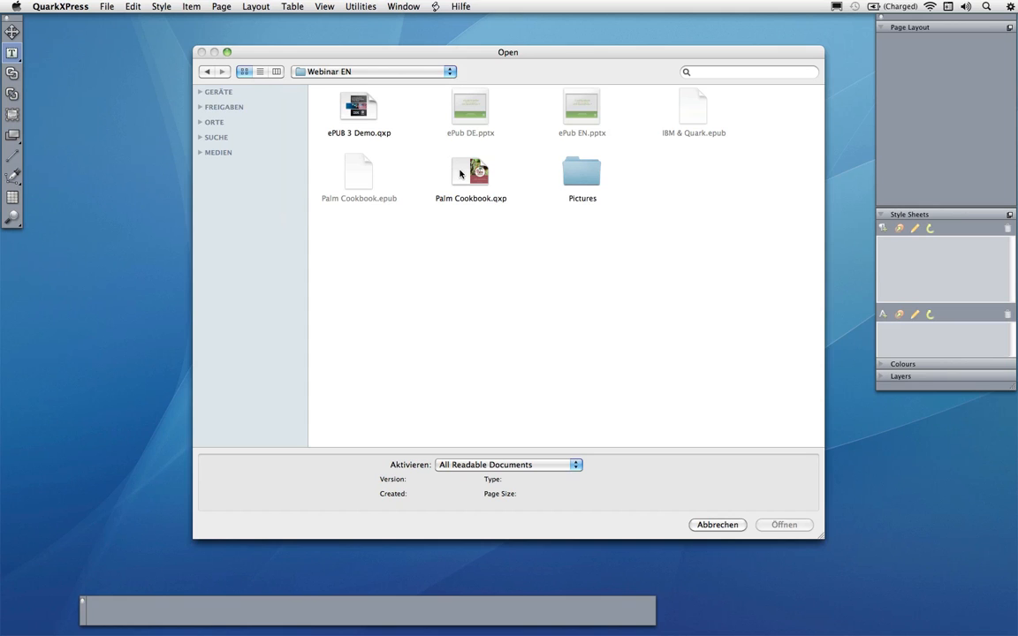
{"action": "key", "text": "Escape"}
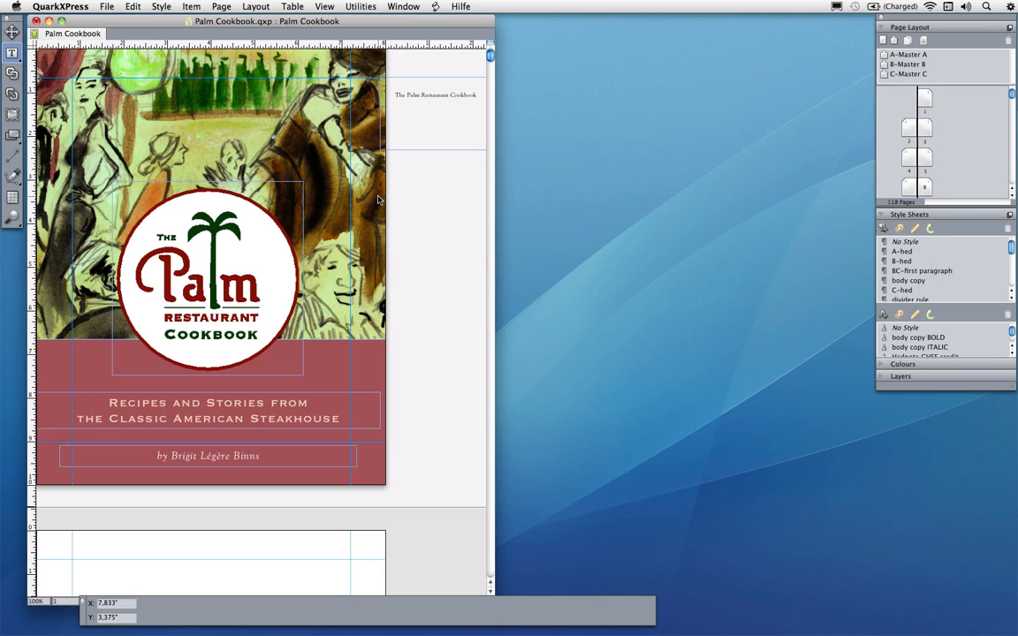
Browse the layout's pages and zoom into the Classic Palm Cocktails spread with the Willy's Pinky recipe
{"action": "key", "text": "super+0"}
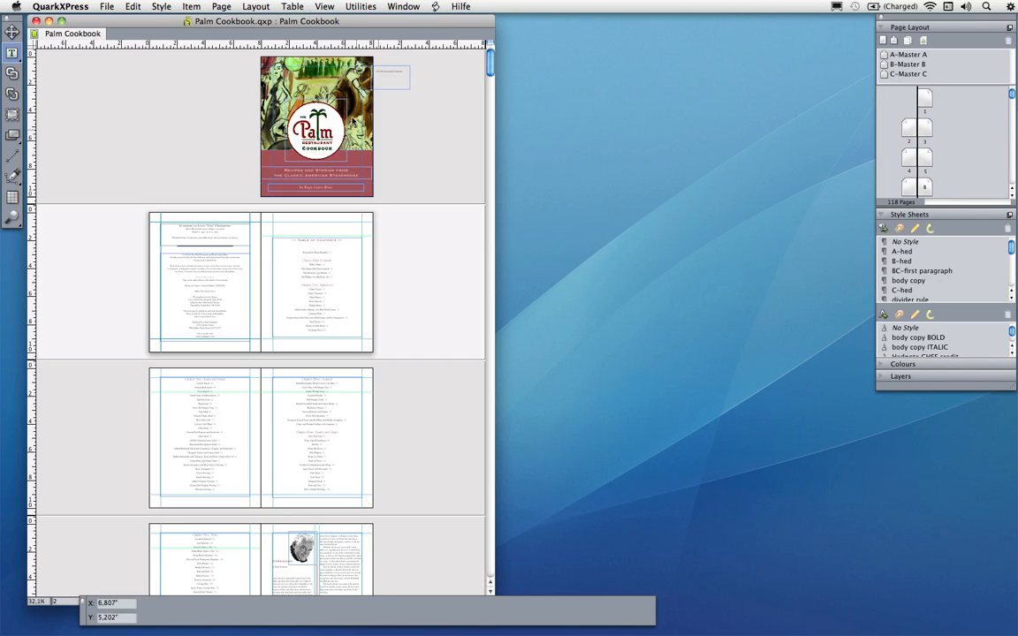
{"action": "left_click", "coordinate": [295, 121]}
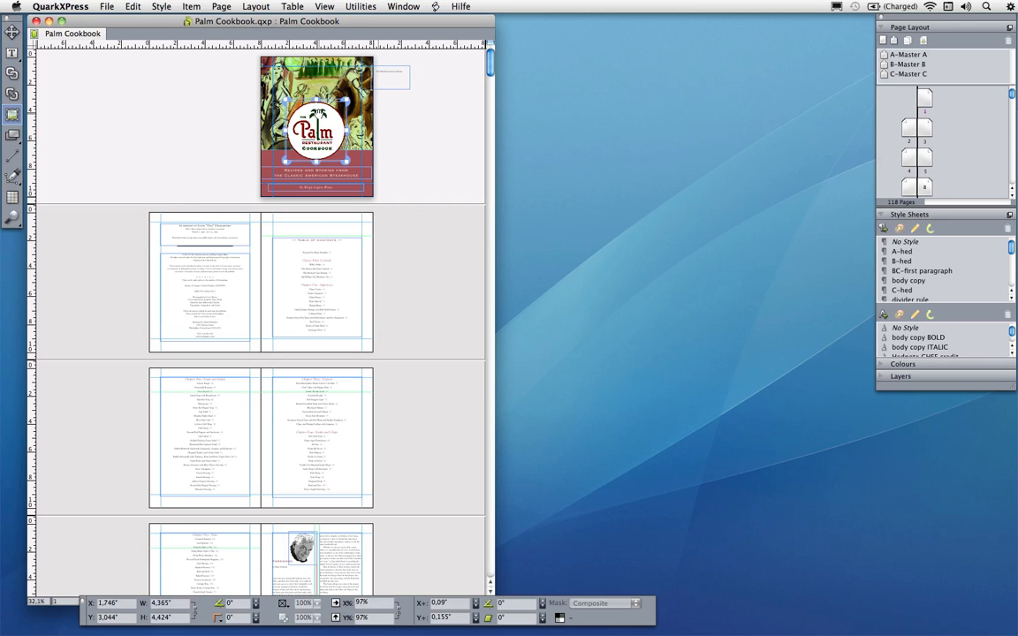
{"action": "double_click", "coordinate": [317, 177]}
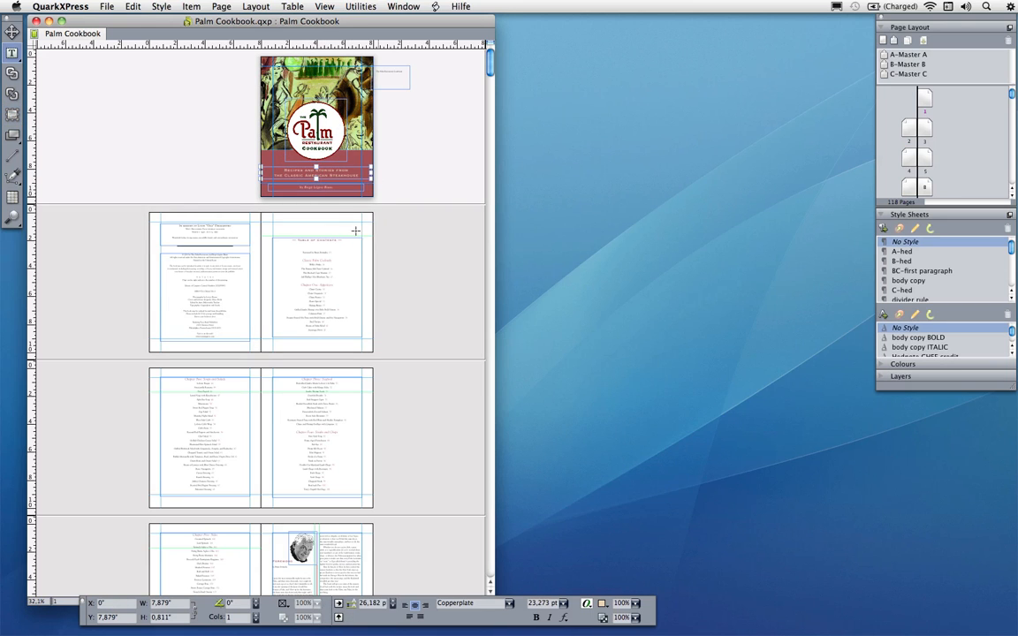
{"action": "scroll", "coordinate": [261, 298], "scroll_direction": "down", "scroll_amount": 6}
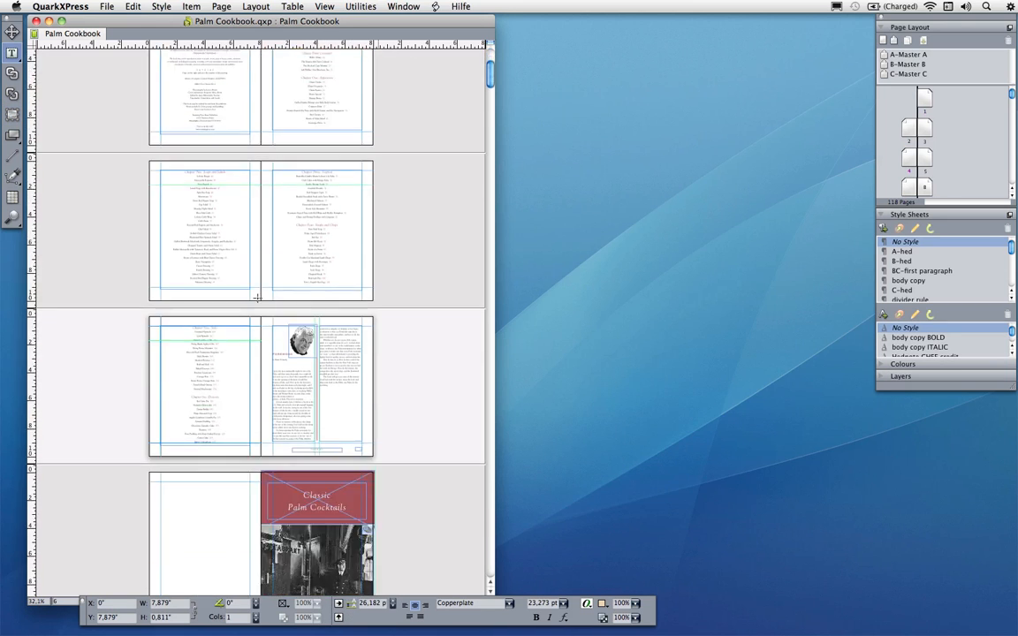
{"action": "scroll", "coordinate": [258, 298], "scroll_direction": "down", "scroll_amount": 5}
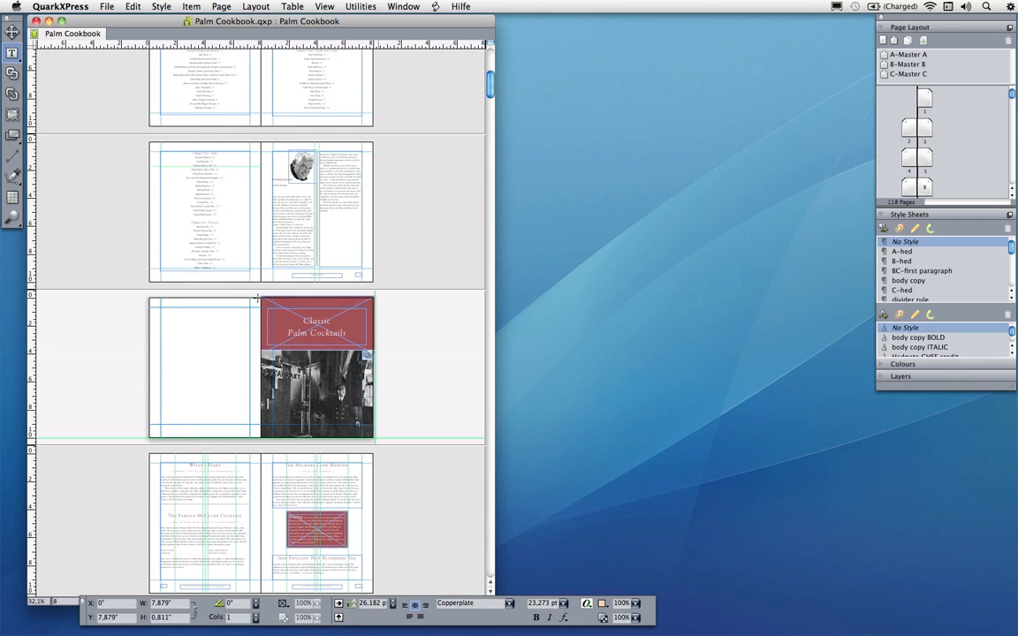
{"action": "left_click", "coordinate": [281, 216]}
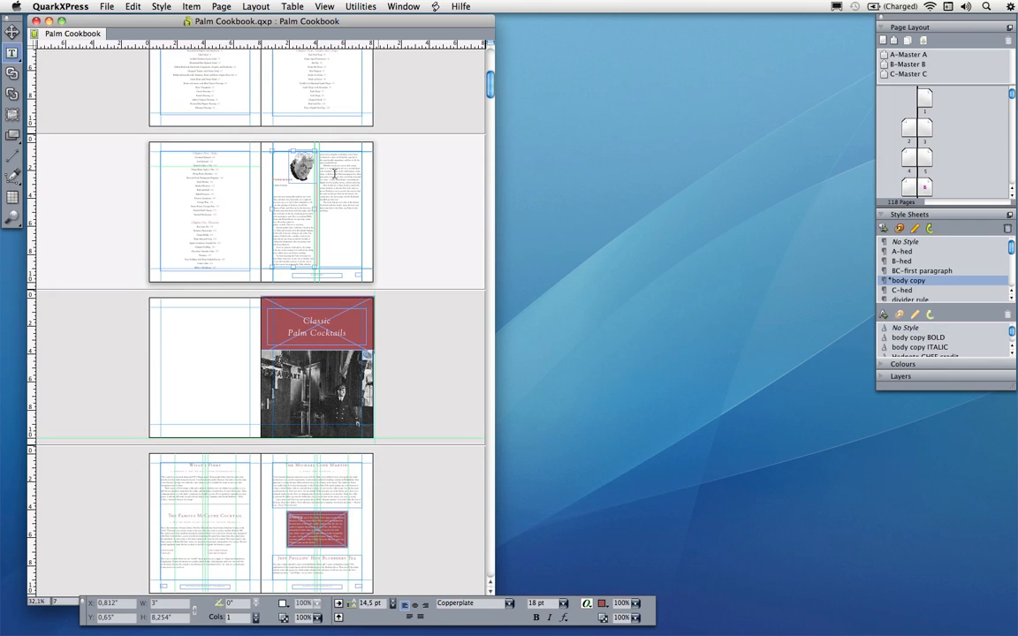
{"action": "scroll", "coordinate": [274, 221], "scroll_direction": "down", "scroll_amount": 4}
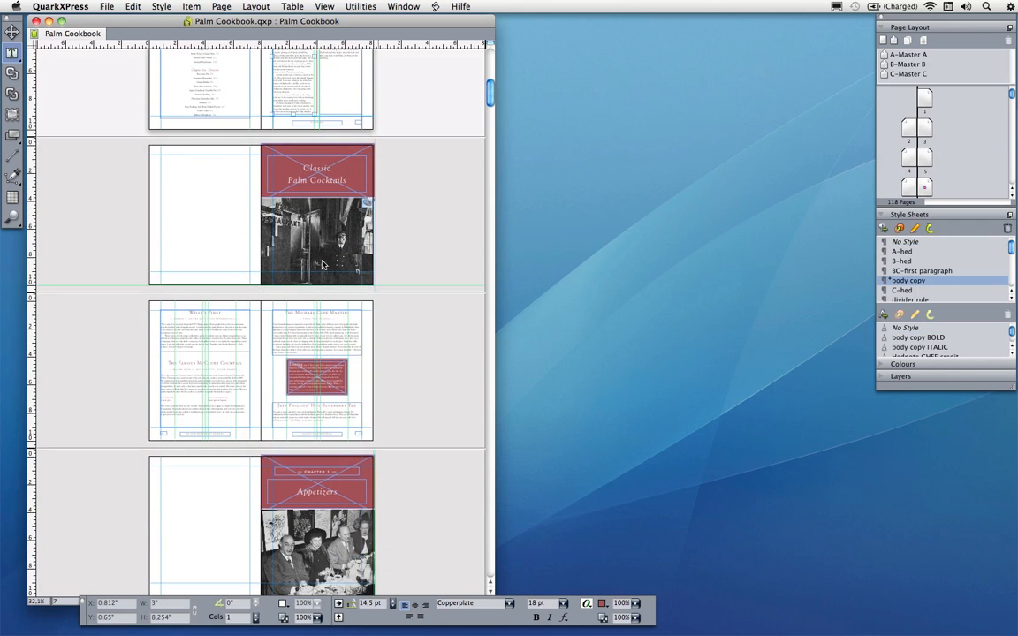
{"action": "left_click_drag", "start_coordinate": [140, 302], "coordinate": [256, 371]}
{"action": "left_click", "coordinate": [277, 265]}
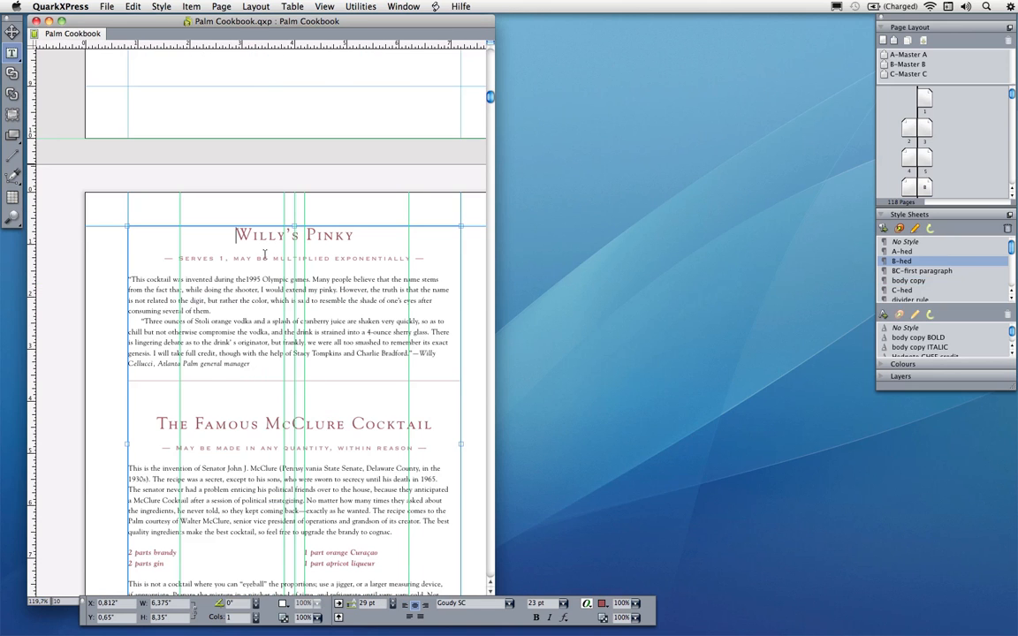
Inspect the paragraph style sheets applied to the Willy's Pinky heading, serving line and body text
{"action": "left_click_drag", "start_coordinate": [272, 312], "coordinate": [243, 253]}
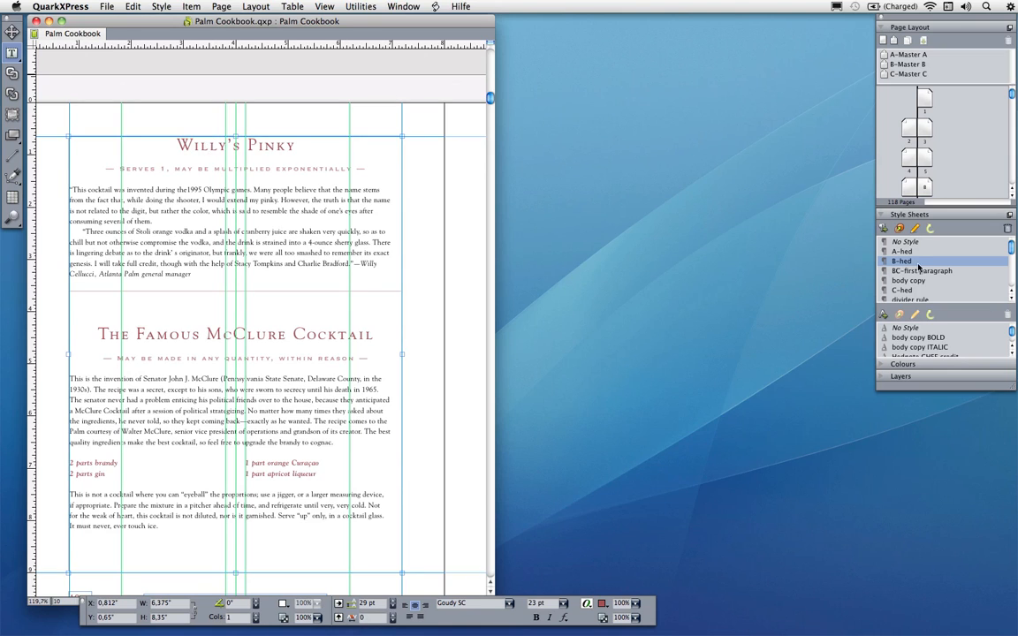
{"action": "left_click", "coordinate": [281, 168]}
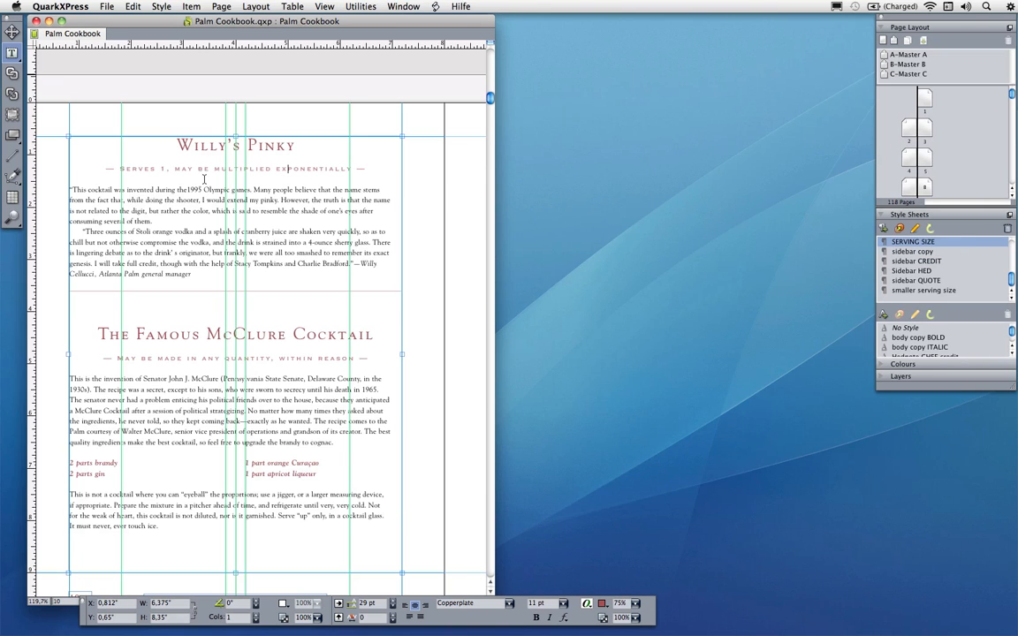
{"action": "left_click_drag", "start_coordinate": [152, 200], "coordinate": [172, 228]}
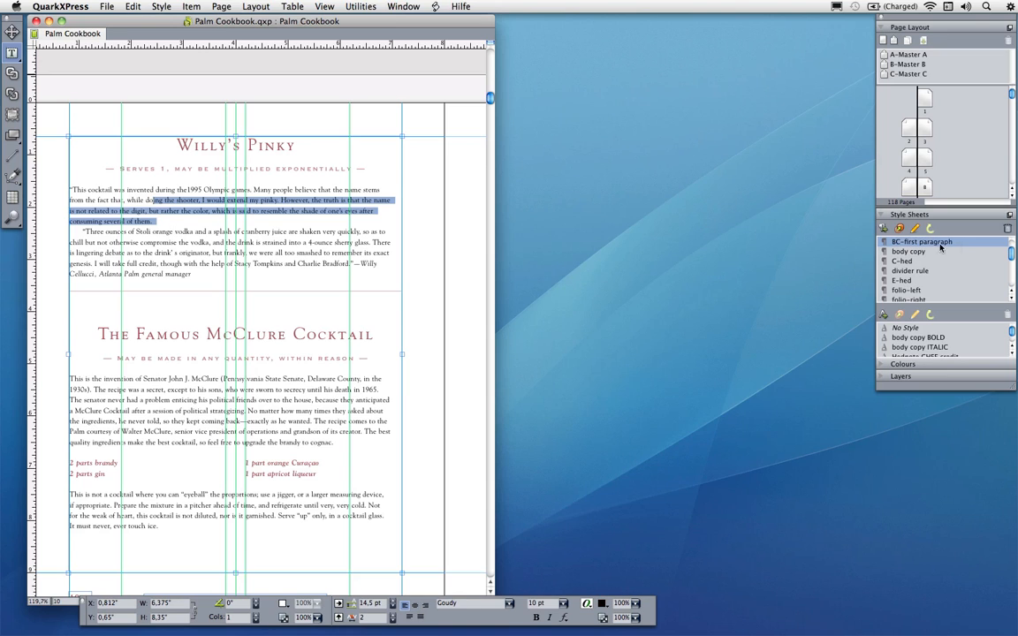
{"action": "left_click", "coordinate": [209, 241]}
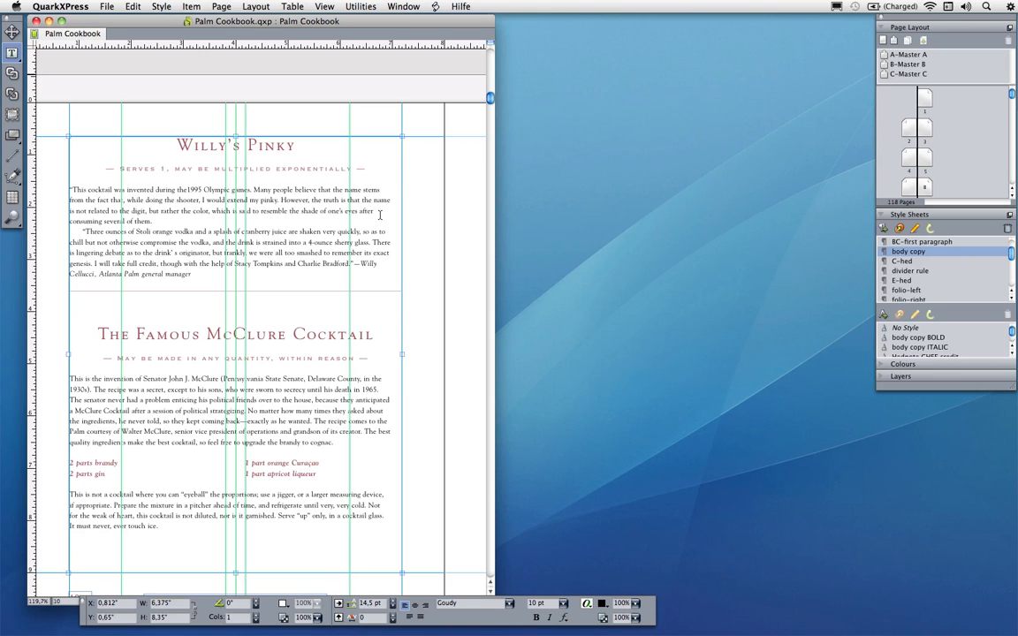
Open the Reflow View of the document in a second window beside the layout
{"action": "left_click", "coordinate": [324, 6]}
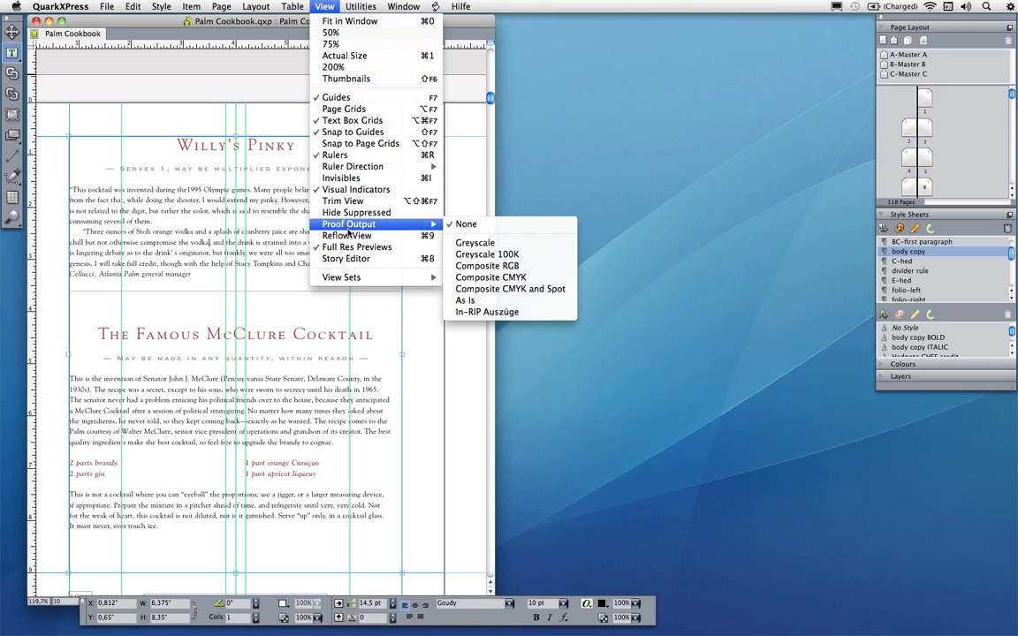
{"action": "left_click", "coordinate": [350, 236]}
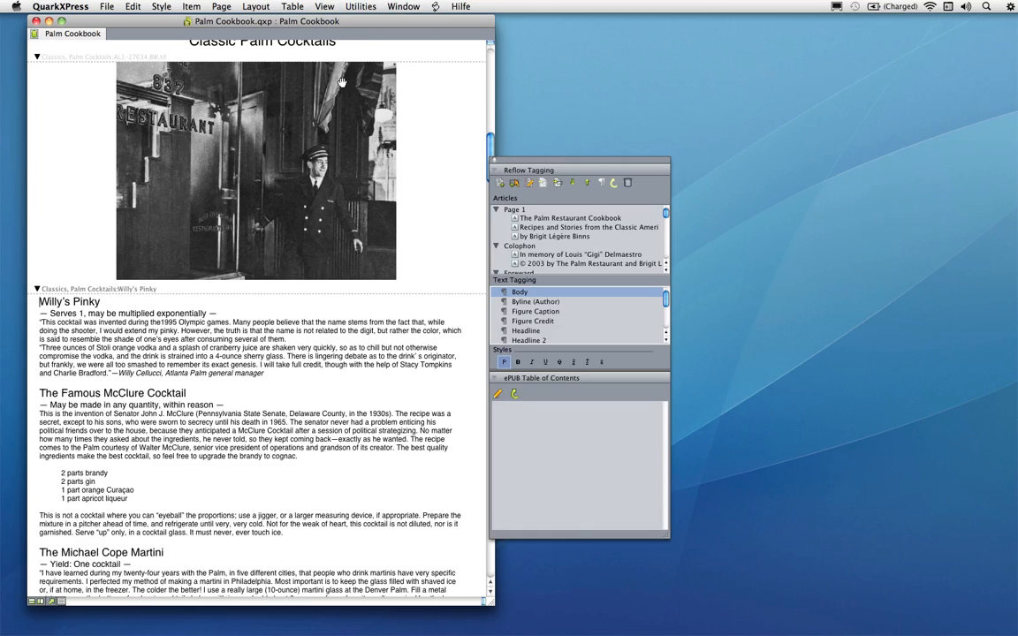
{"action": "left_click_drag", "start_coordinate": [283, 29], "coordinate": [745, 16]}
{"action": "left_click_drag", "start_coordinate": [658, 181], "coordinate": [568, 190]}
{"action": "scroll", "coordinate": [771, 264], "scroll_direction": "up", "scroll_amount": 15}
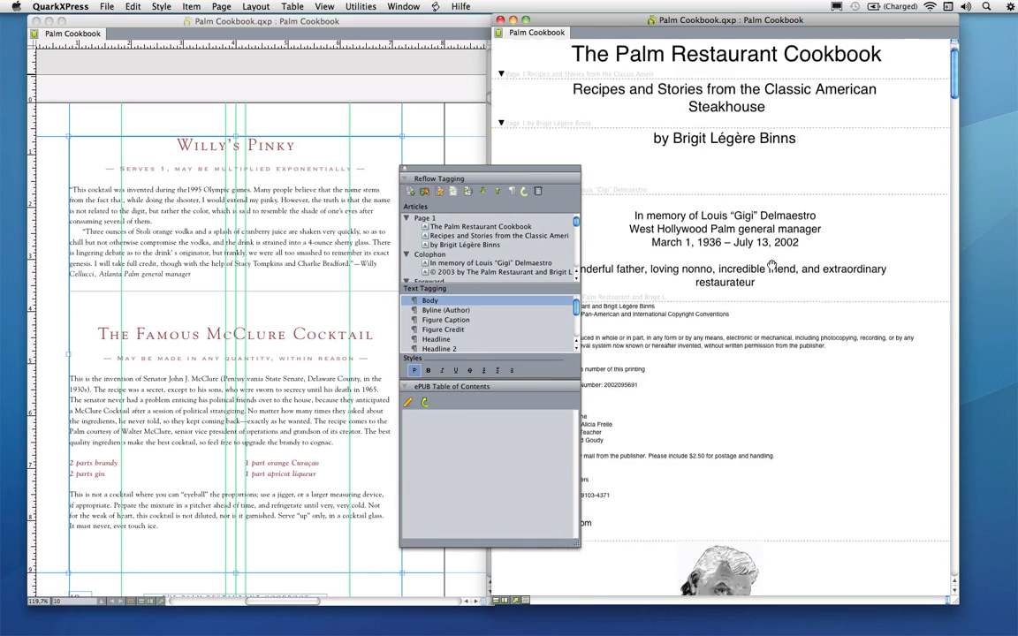
Scroll the reflow view to the Willy's Pinky recipe and compare it with the print layout
{"action": "scroll", "coordinate": [772, 264], "scroll_direction": "down", "scroll_amount": 4}
{"action": "scroll", "coordinate": [772, 264], "scroll_direction": "down", "scroll_amount": 10}
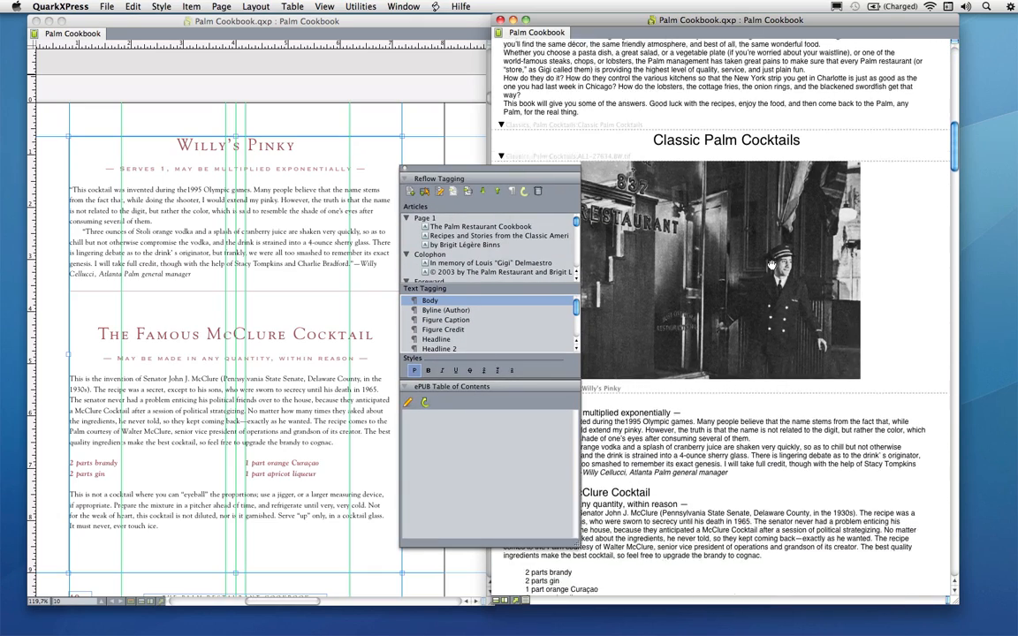
{"action": "scroll", "coordinate": [772, 264], "scroll_direction": "down", "scroll_amount": 1}
{"action": "left_click_drag", "start_coordinate": [489, 175], "coordinate": [432, 213]}
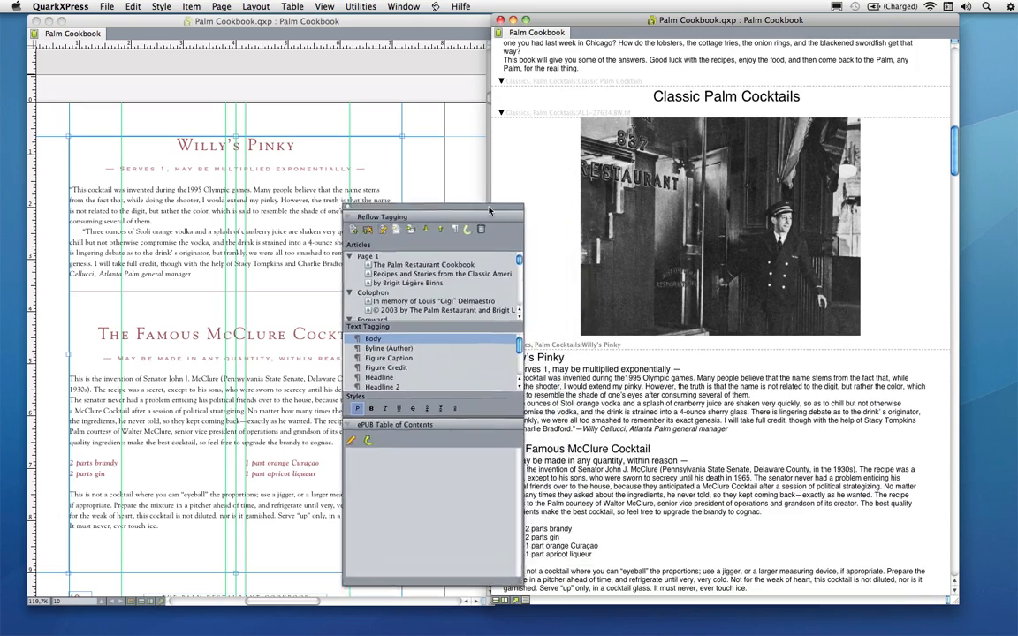
{"action": "scroll", "coordinate": [539, 241], "scroll_direction": "down", "scroll_amount": 5}
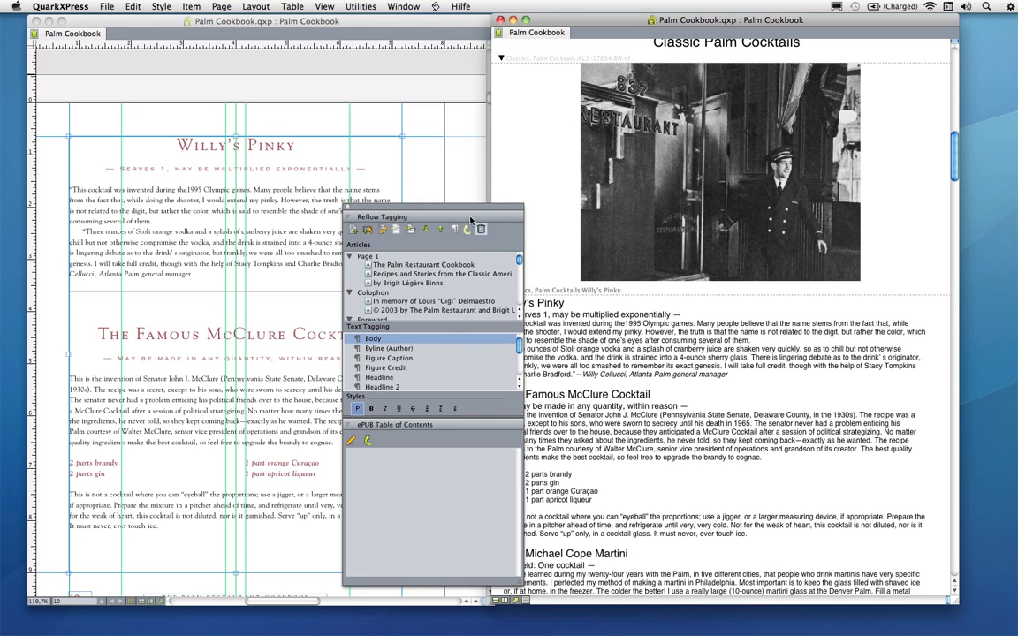
{"action": "mouse_move", "coordinate": [470, 212]}
{"action": "left_mouse_down"}
{"action": "mouse_move", "coordinate": [407, 195]}
{"action": "mouse_move", "coordinate": [452, 221]}
{"action": "left_mouse_up"}
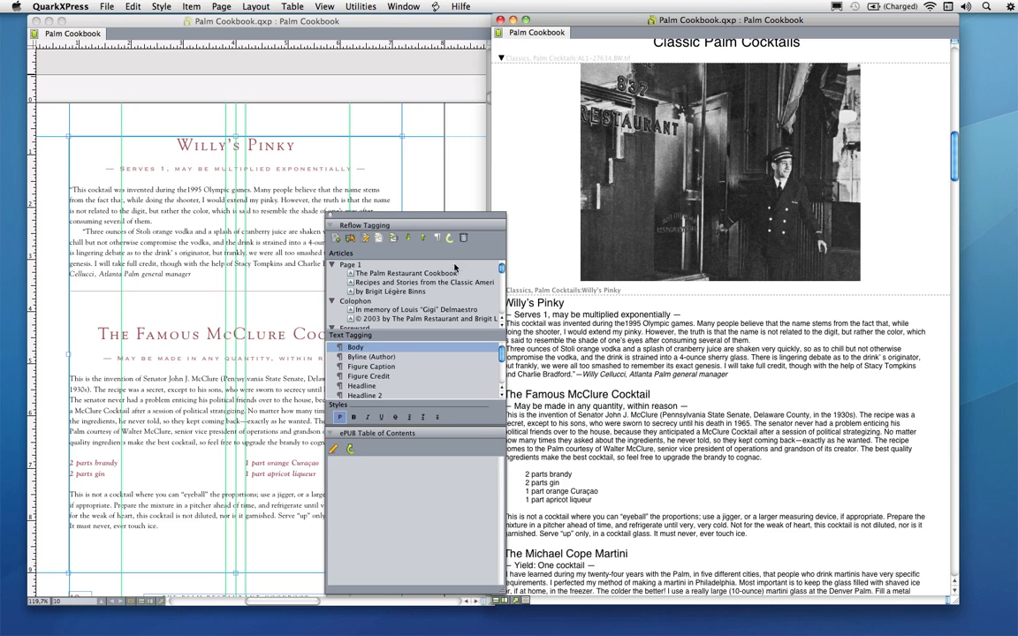
{"action": "left_click", "coordinate": [251, 209]}
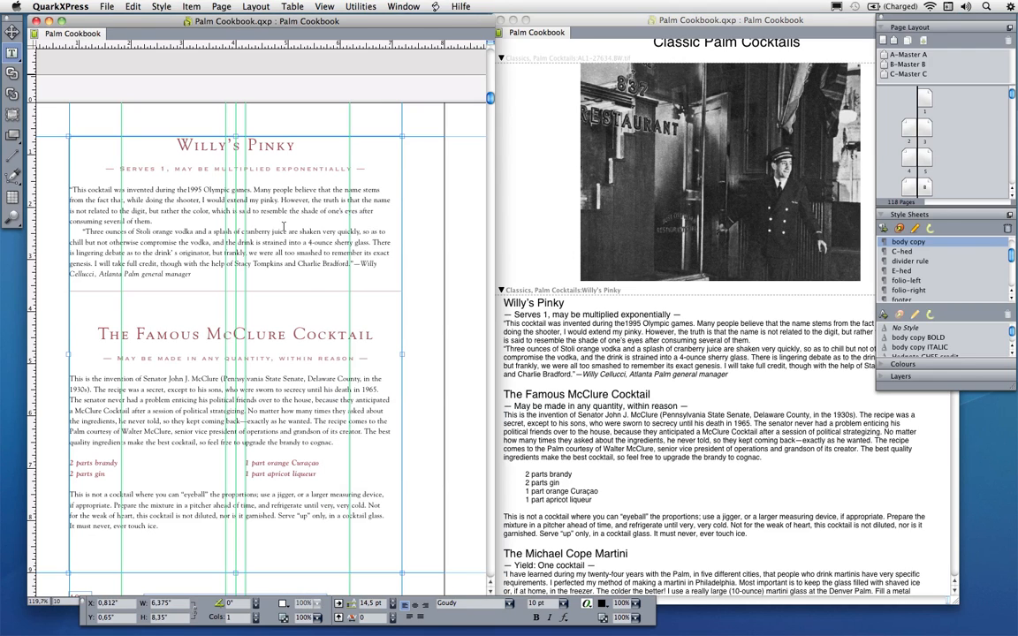
Show the Reflow Tagging palette and open the Edit Reflow Tag Mapping dialog
{"action": "left_click", "coordinate": [403, 6]}
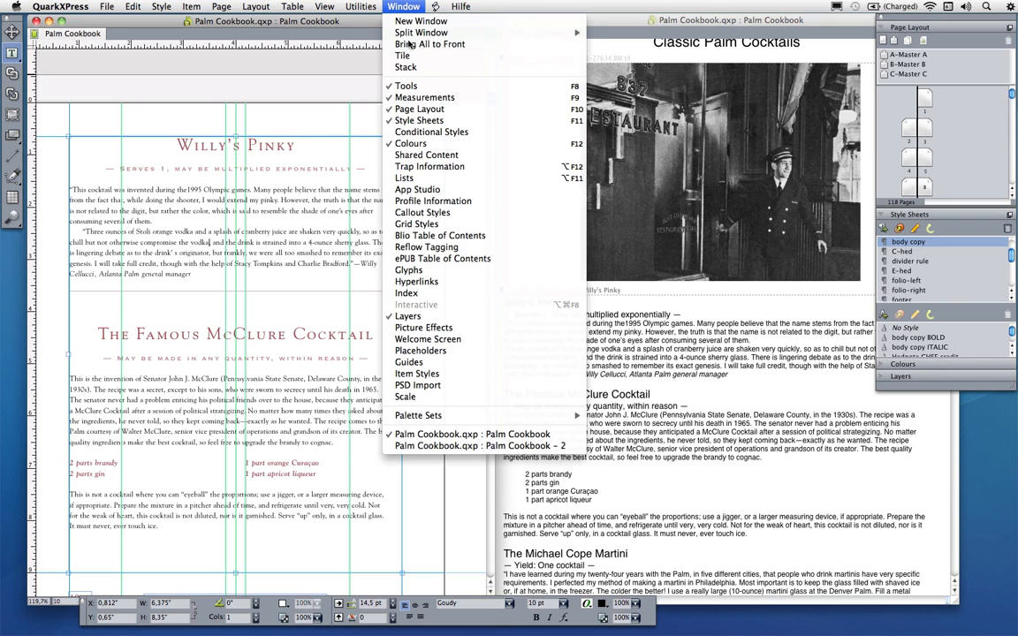
{"action": "left_click", "coordinate": [467, 250]}
{"action": "left_click_drag", "start_coordinate": [438, 244], "coordinate": [439, 300]}
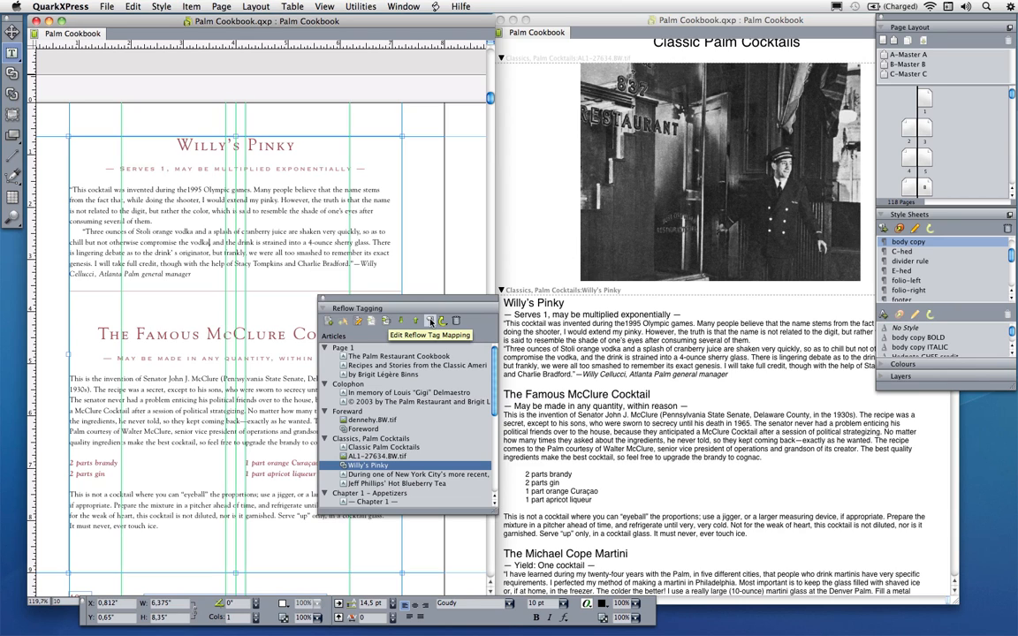
{"action": "left_click", "coordinate": [430, 322]}
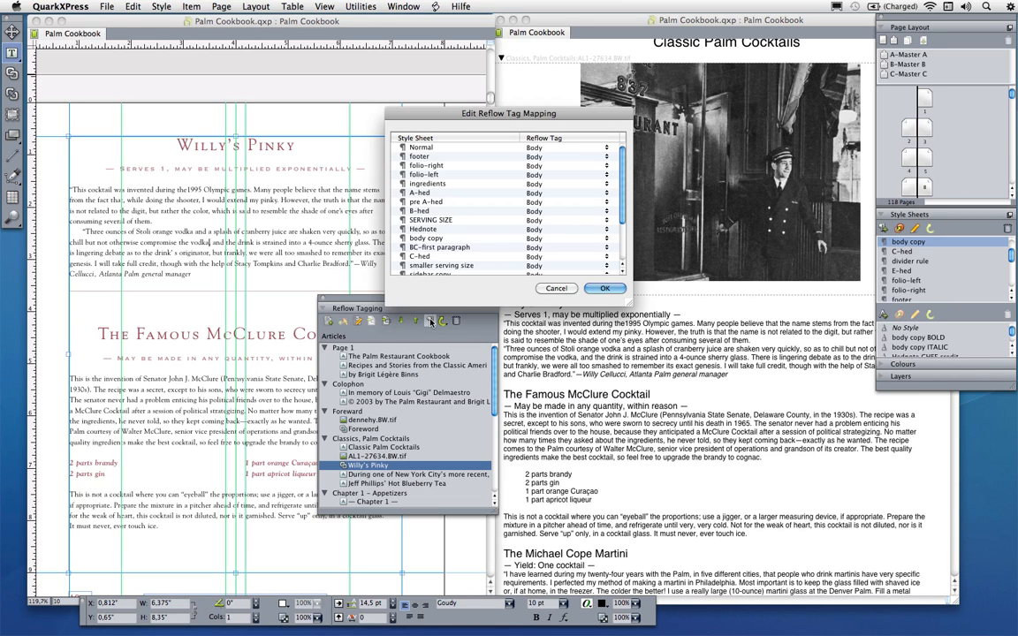
Map the B-hed style sheet to the Title reflow tag and SERVING SIZE to Title 2
{"action": "left_click", "coordinate": [441, 210]}
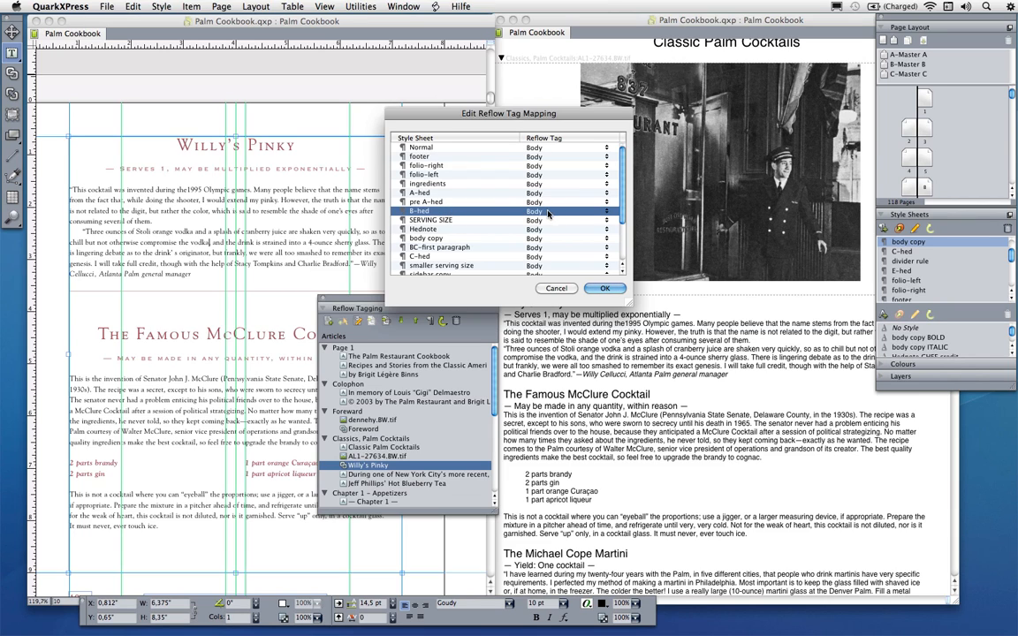
{"action": "left_click", "coordinate": [607, 211]}
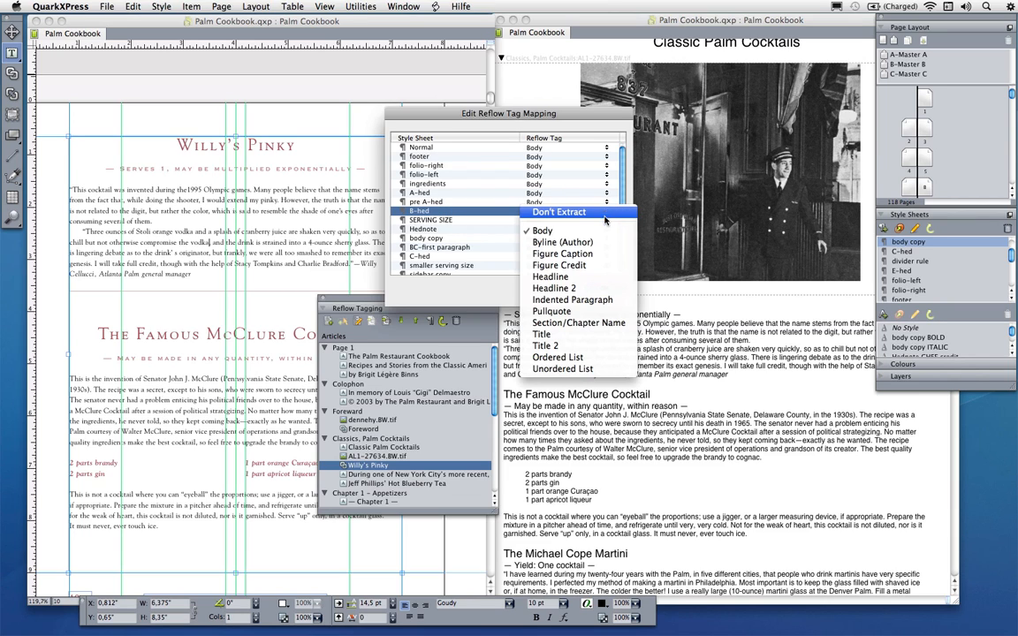
{"action": "left_click", "coordinate": [586, 337]}
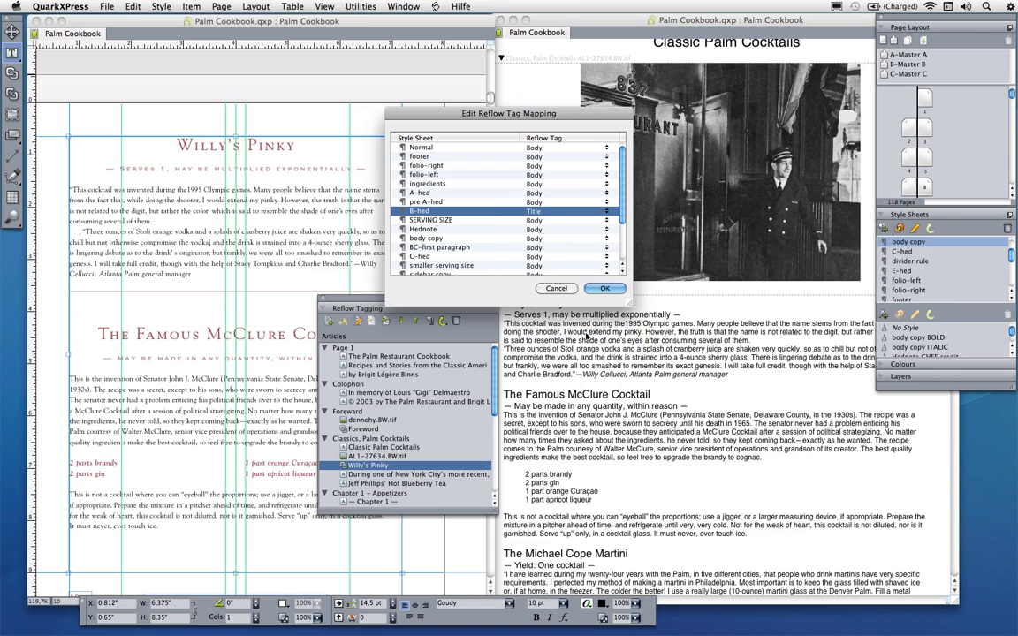
{"action": "left_click", "coordinate": [514, 222]}
{"action": "left_click", "coordinate": [606, 220]}
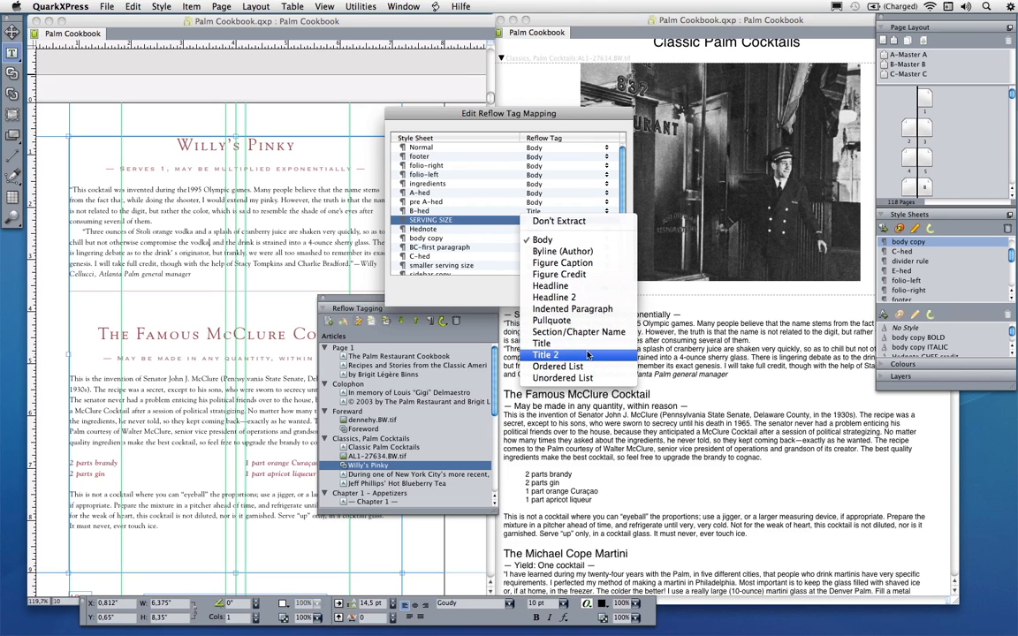
{"action": "left_click", "coordinate": [548, 354]}
Set footer, folio-right and folio-left to Don't Extract and confirm the tag mapping
{"action": "left_click", "coordinate": [433, 238]}
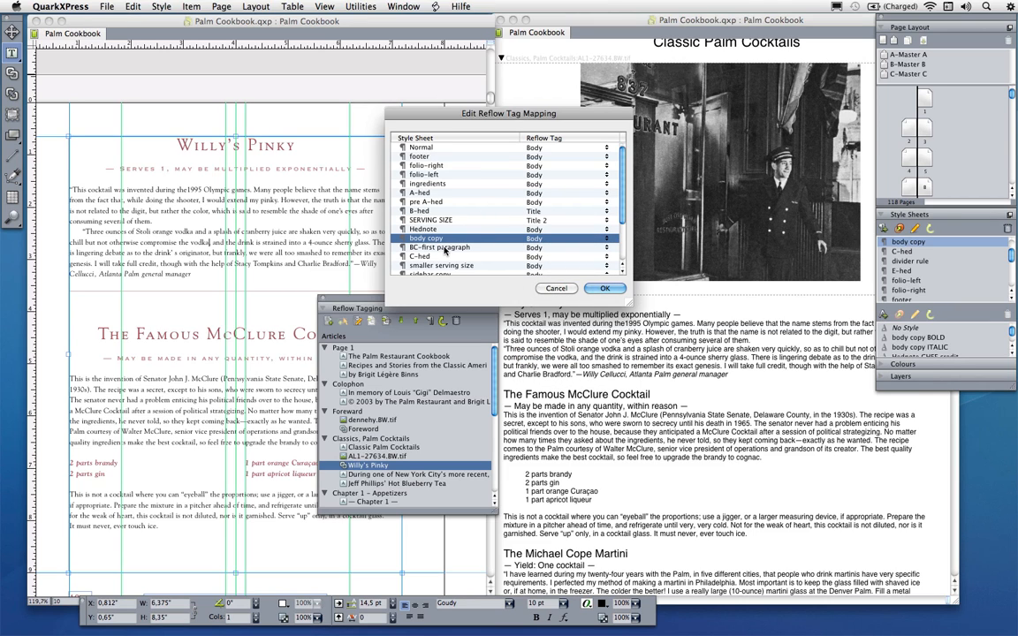
{"action": "left_click", "coordinate": [487, 157]}
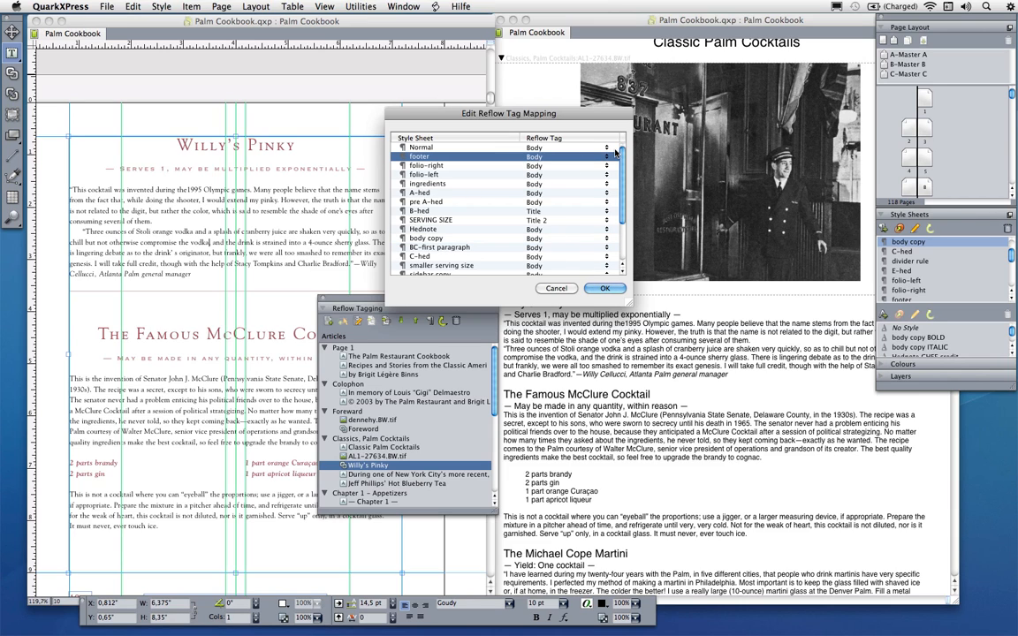
{"action": "left_click", "coordinate": [550, 155]}
{"action": "left_click", "coordinate": [548, 144]}
{"action": "left_click", "coordinate": [584, 166]}
{"action": "left_click", "coordinate": [594, 166]}
{"action": "left_click", "coordinate": [593, 168]}
{"action": "left_click", "coordinate": [590, 175]}
{"action": "left_click", "coordinate": [590, 175]}
{"action": "left_click", "coordinate": [589, 167]}
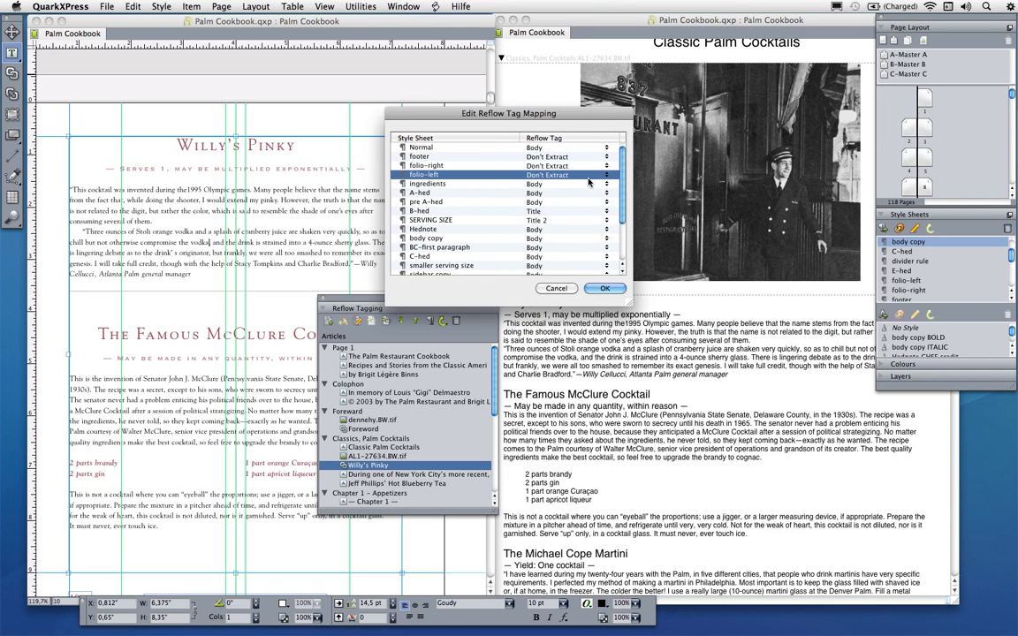
{"action": "left_click", "coordinate": [606, 288]}
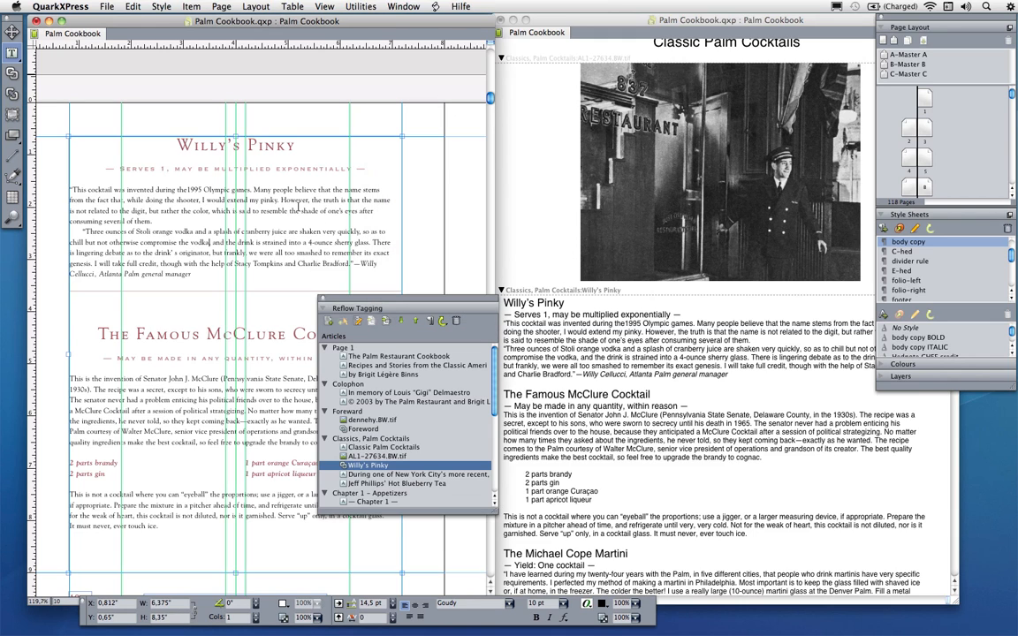
Replace the Willy's Pinky content in the reflow view with the current print layout text
{"action": "right_click", "coordinate": [248, 178]}
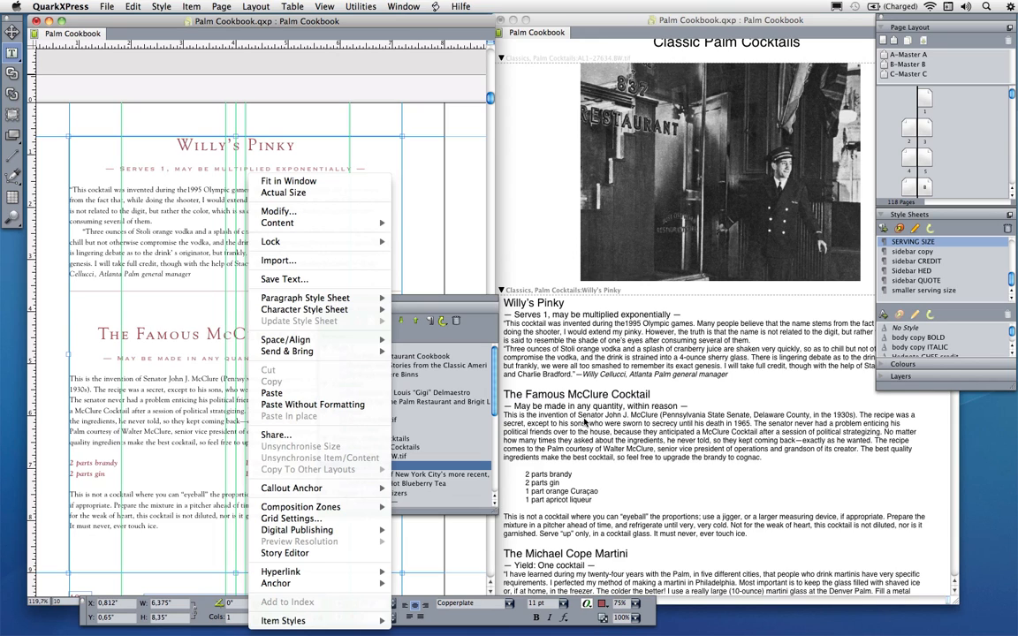
{"action": "mouse_move", "coordinate": [338, 531]}
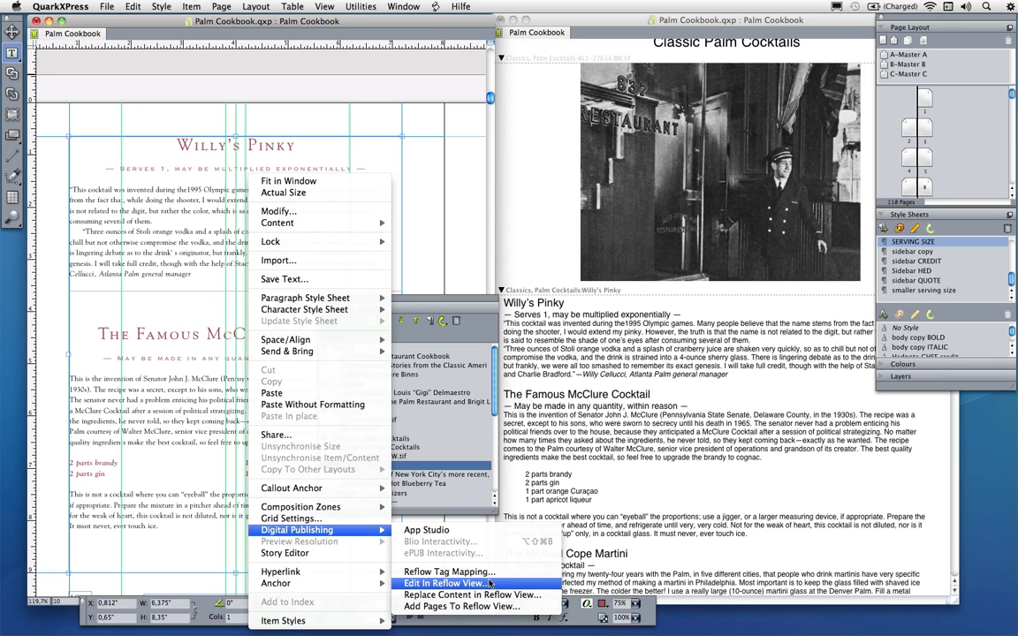
{"action": "left_click", "coordinate": [533, 596]}
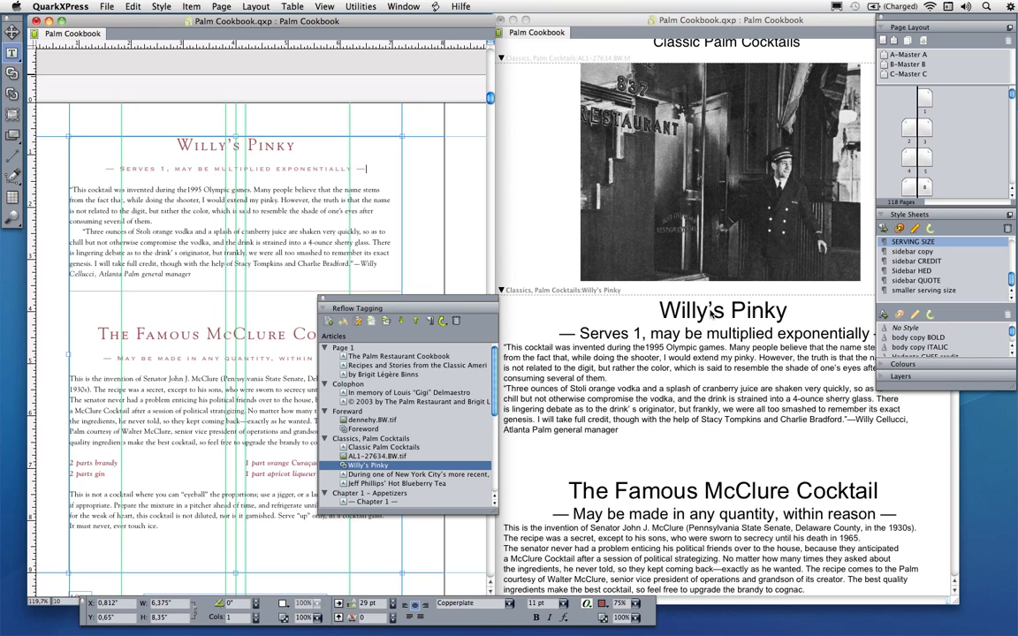
Check which text tags apply to the recipe title, the serving line and the body paragraph in the reflow view
{"action": "left_click", "coordinate": [711, 307]}
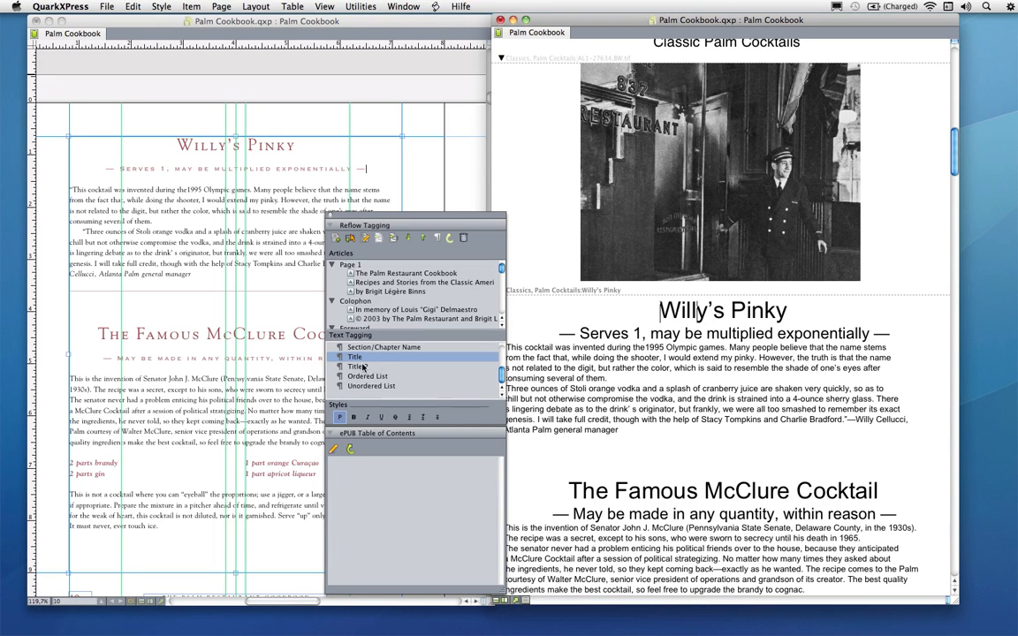
{"action": "left_click", "coordinate": [651, 333]}
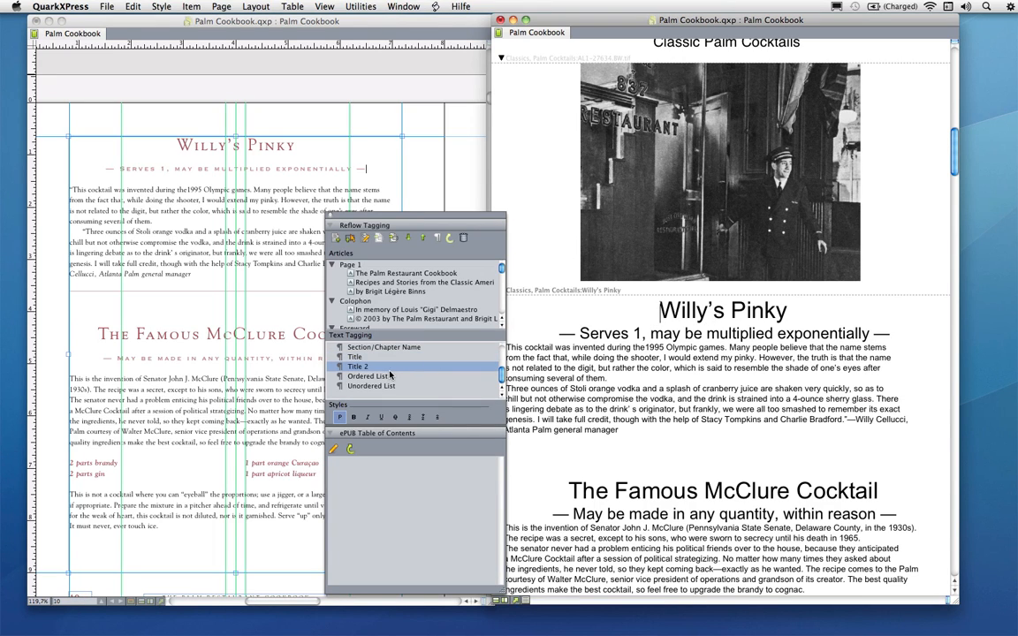
{"action": "left_click", "coordinate": [664, 359]}
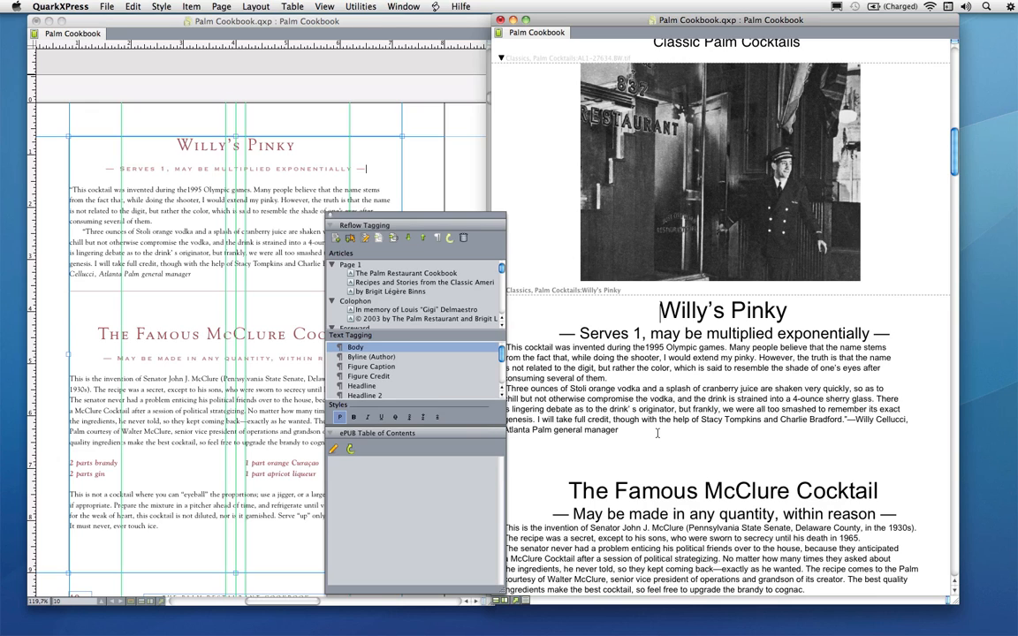
Export the layout as ePUB named Palm Cookbook.epub to the desktop, reviewing the picture and table of contents options first
{"action": "left_click", "coordinate": [106, 6]}
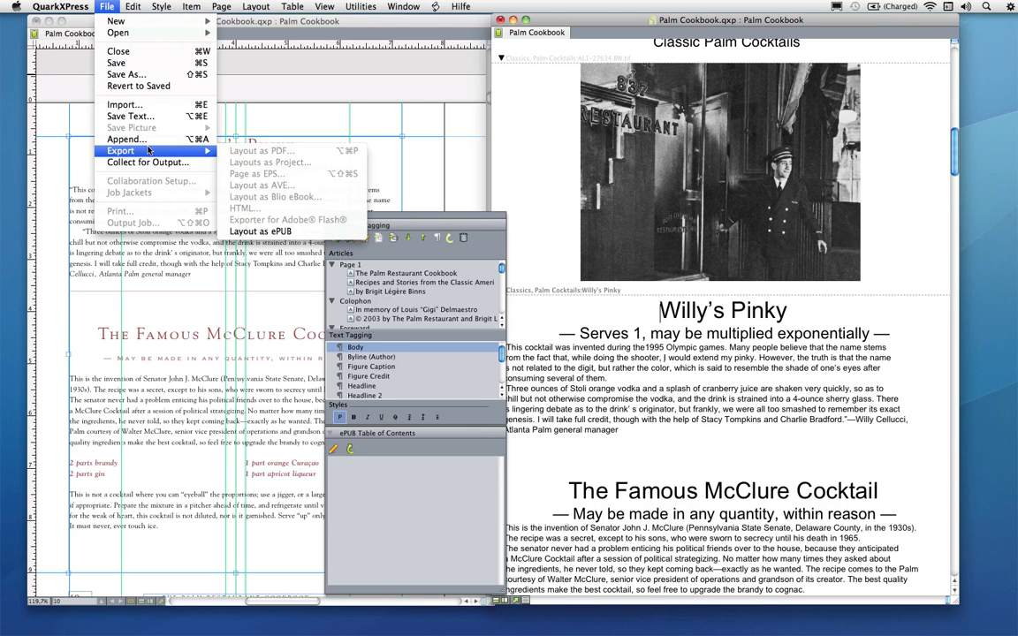
{"action": "left_click", "coordinate": [144, 349]}
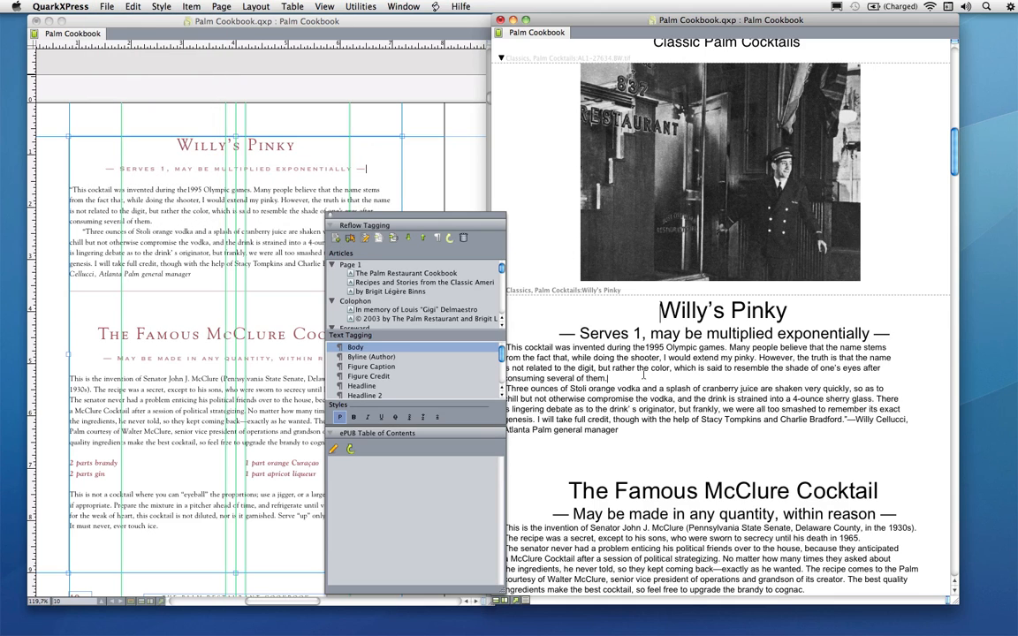
{"action": "left_click", "coordinate": [516, 602]}
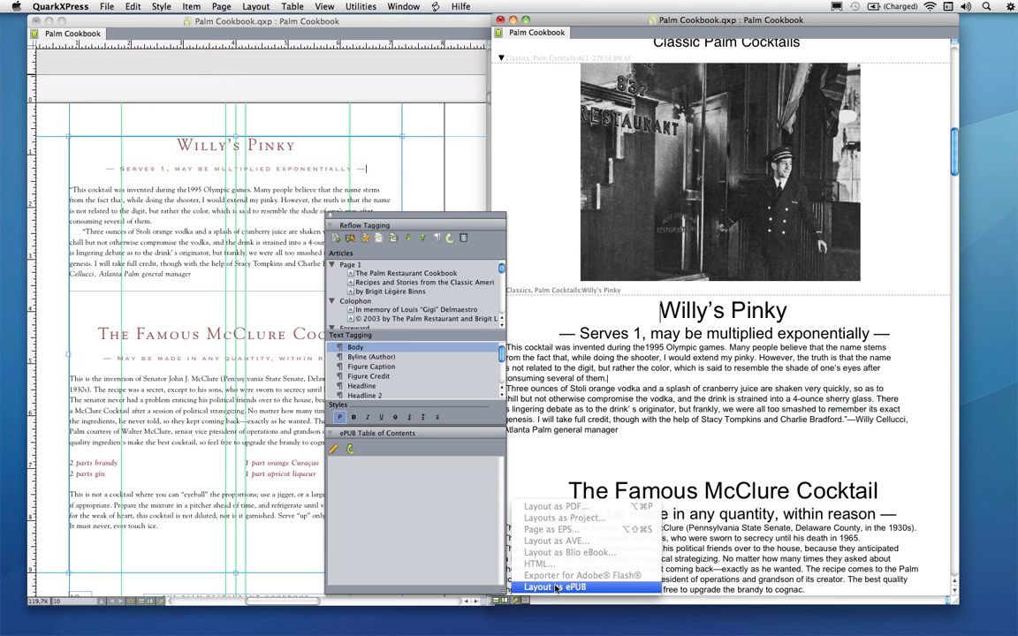
{"action": "left_click", "coordinate": [603, 500]}
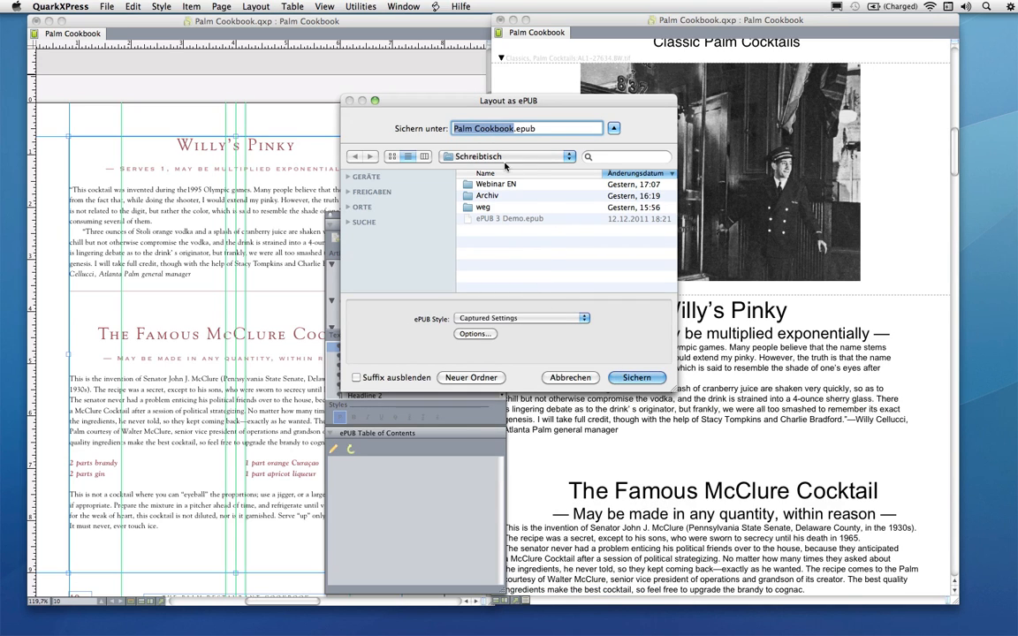
{"action": "left_click", "coordinate": [482, 335]}
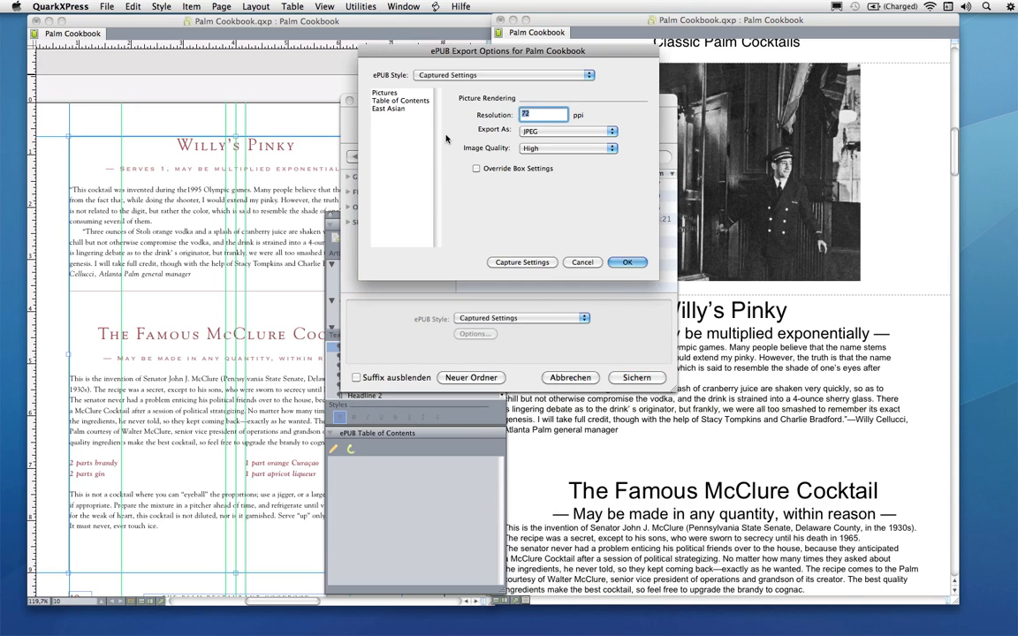
{"action": "left_click", "coordinate": [405, 100]}
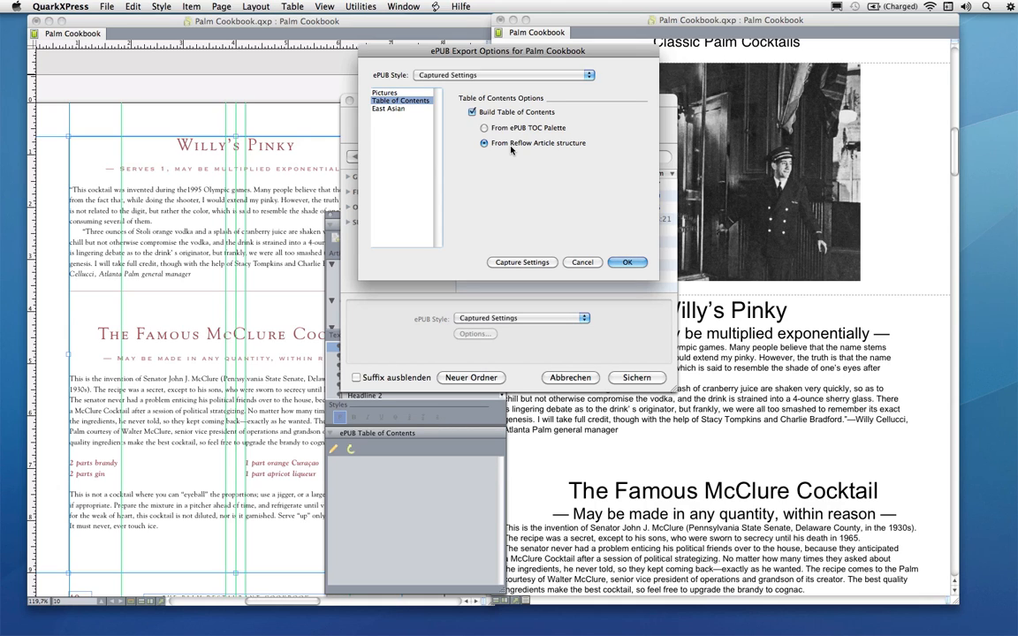
{"action": "key", "text": "Return"}
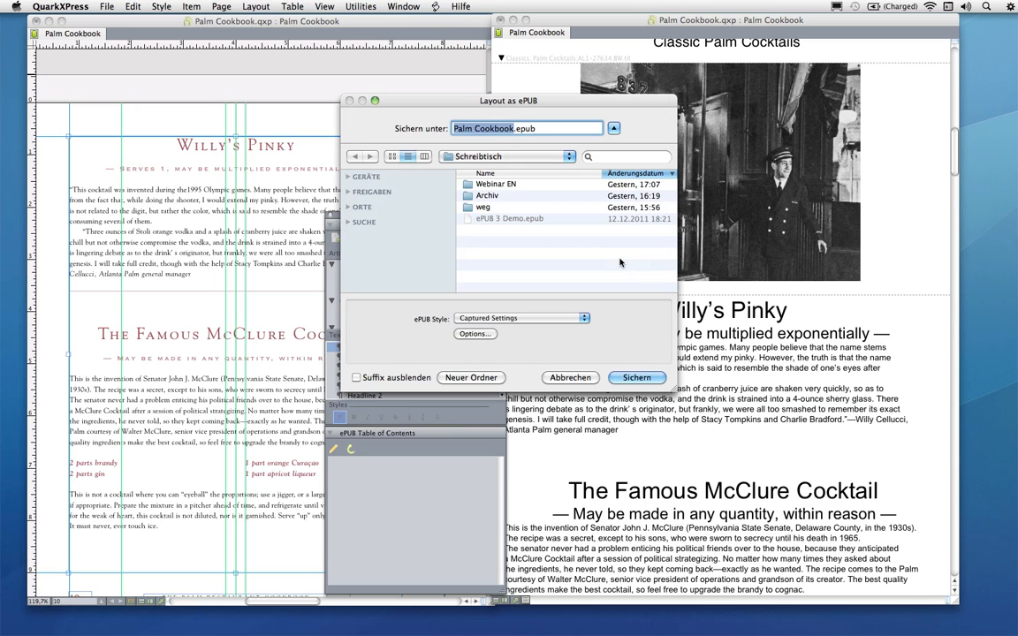
{"action": "left_click", "coordinate": [635, 379]}
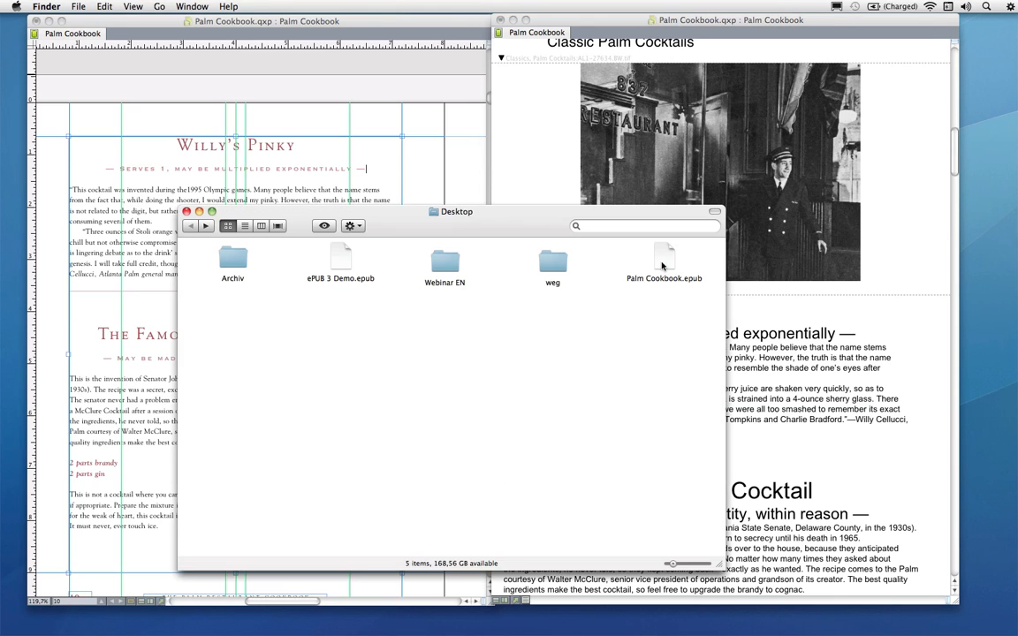
Open the exported ePUB in the Firefox ePUB reader and reveal its table of contents sidebar
{"action": "left_click", "coordinate": [661, 208]}
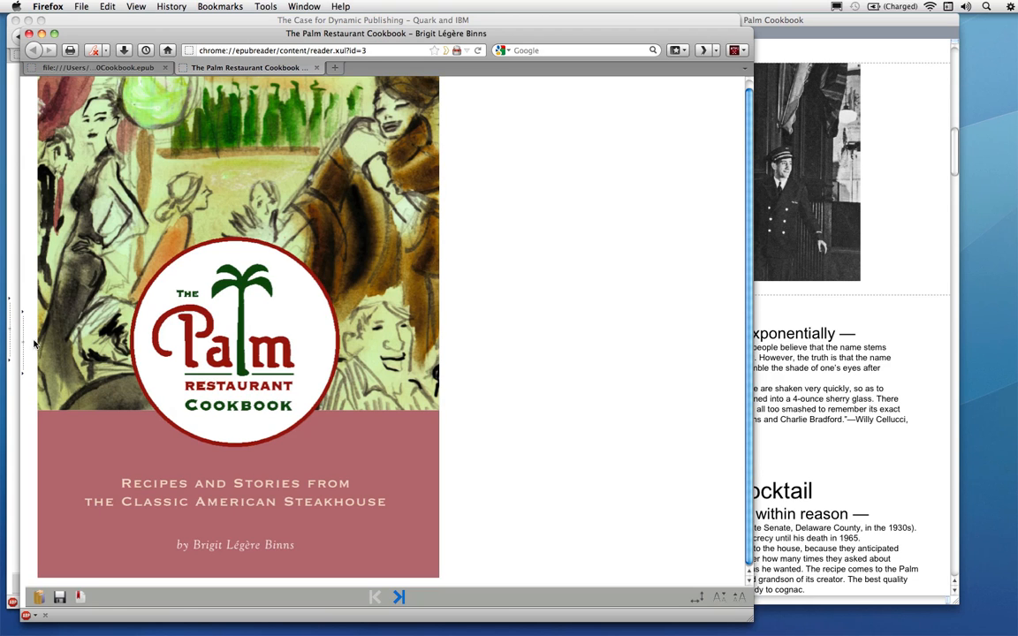
{"action": "left_click_drag", "start_coordinate": [24, 340], "coordinate": [223, 347]}
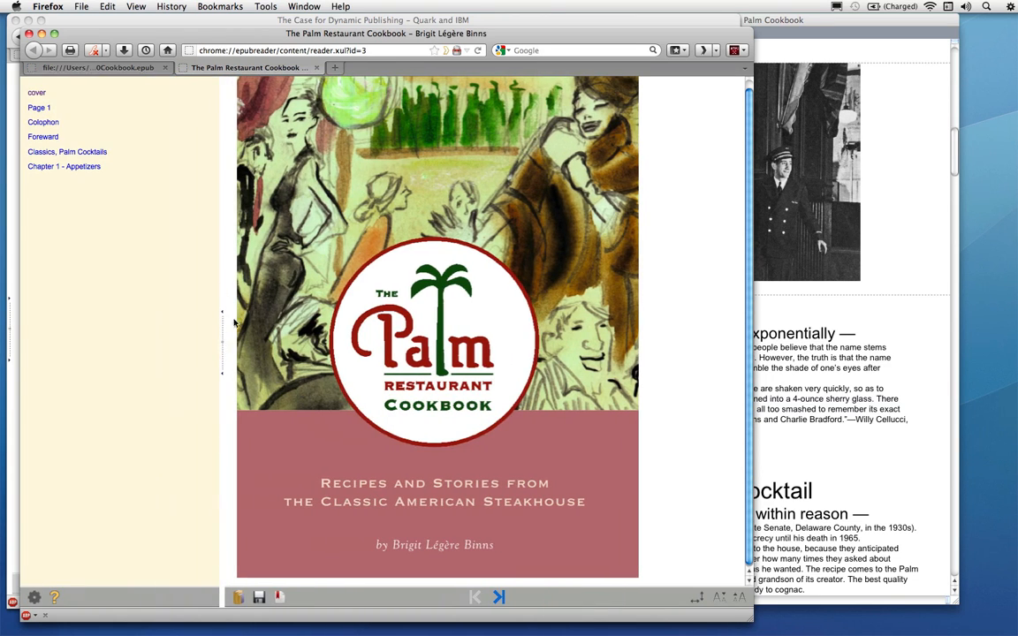
{"action": "left_click_drag", "start_coordinate": [432, 229], "coordinate": [590, 248]}
Collapse the article groups in the Reflow Tagging palette to compare them with the ePUB table of contents
{"action": "left_click", "coordinate": [776, 30]}
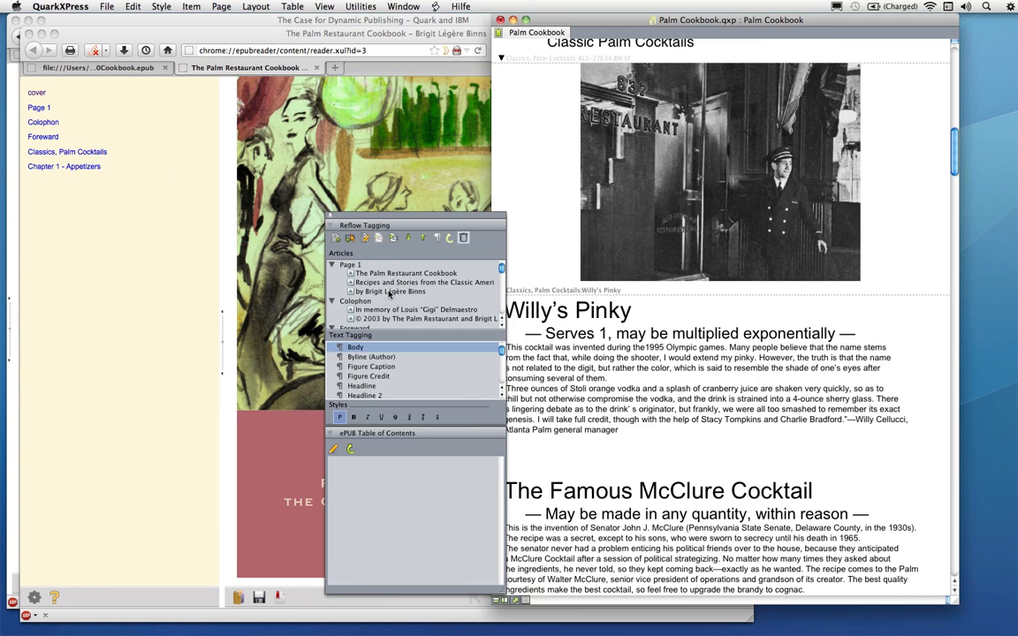
{"action": "left_click", "coordinate": [331, 265]}
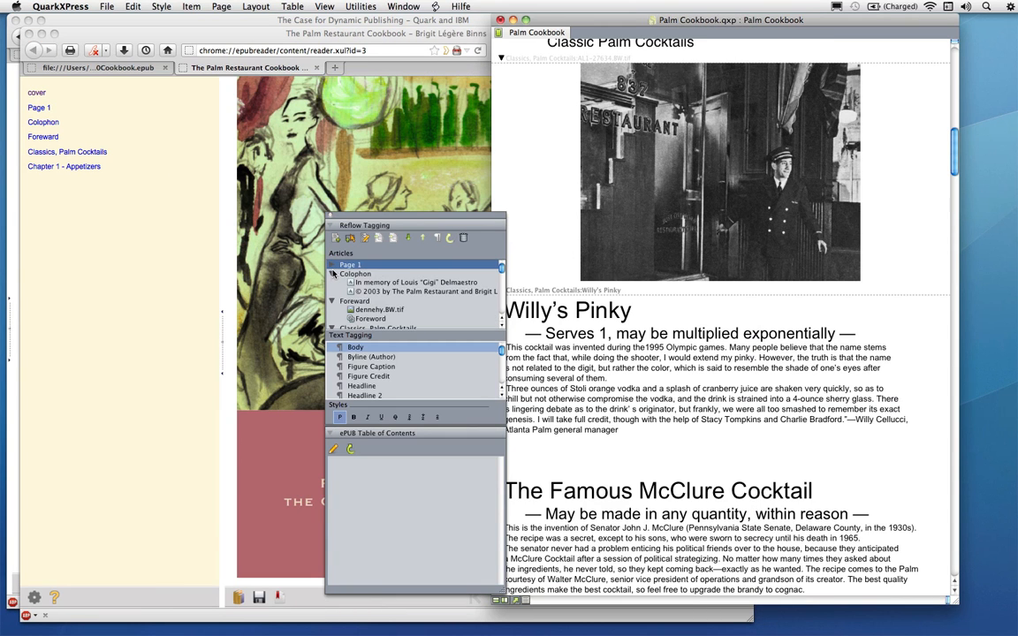
{"action": "left_click", "coordinate": [332, 274]}
{"action": "left_click", "coordinate": [333, 284]}
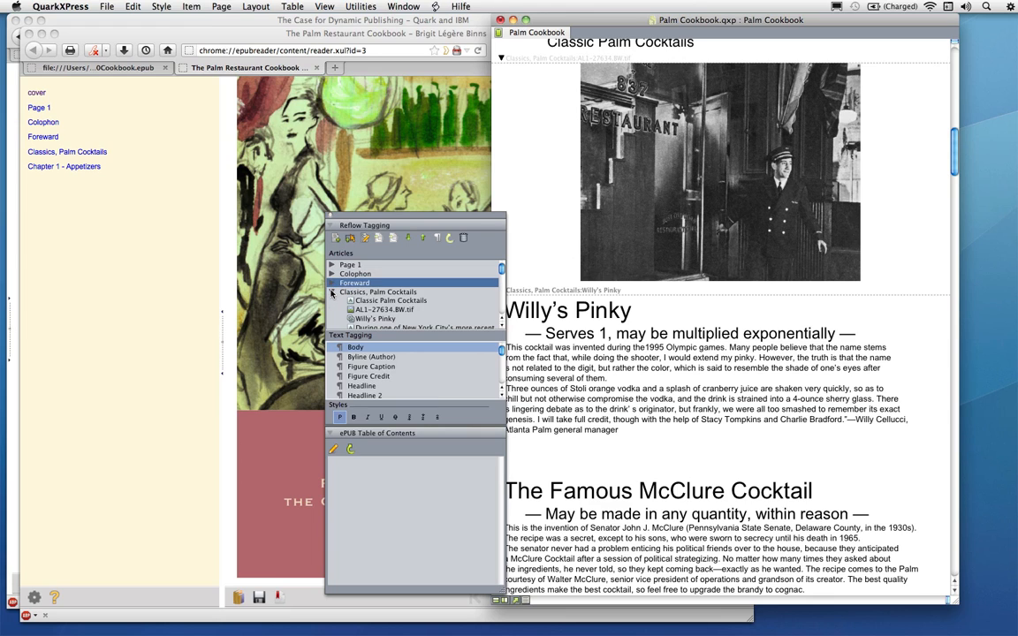
{"action": "left_click", "coordinate": [332, 292]}
{"action": "left_click", "coordinate": [333, 302]}
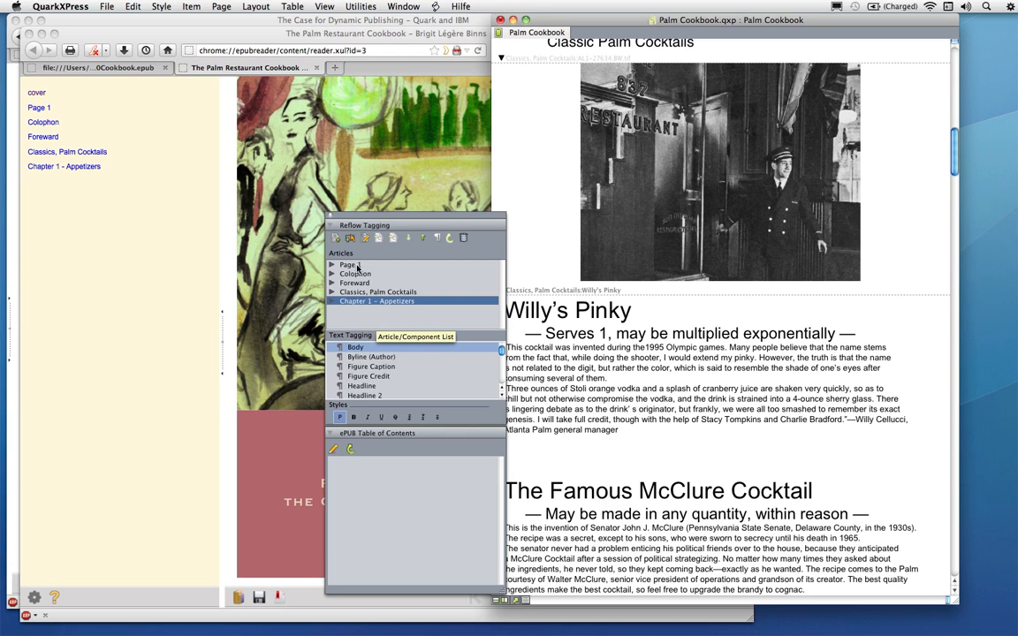
Navigate the ePUB to Page 1 and Classics, Palm Cocktails, and scroll through the cocktail recipes
{"action": "left_click", "coordinate": [152, 235]}
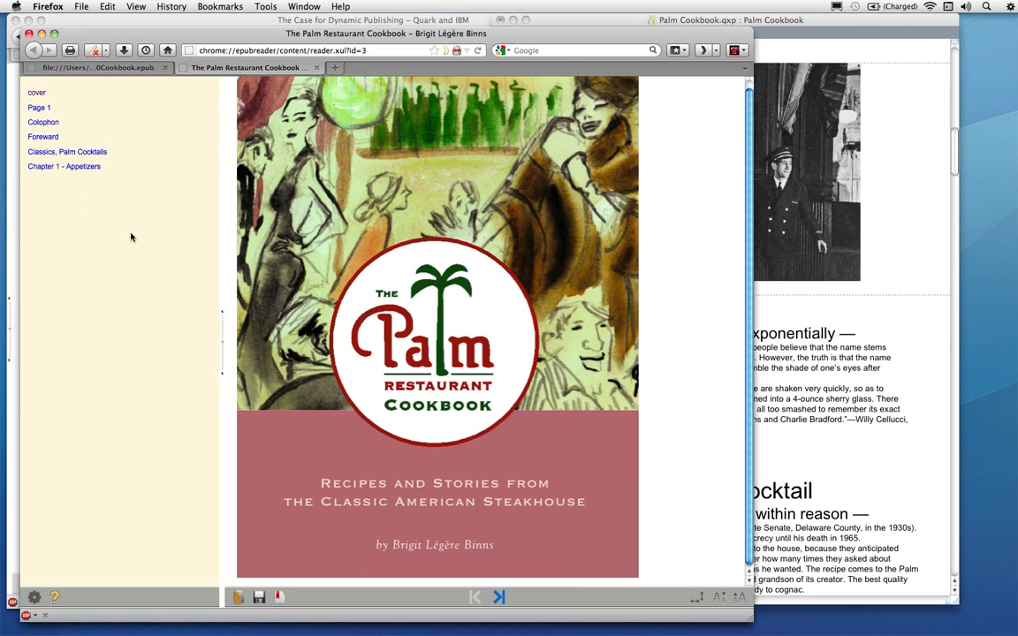
{"action": "left_click", "coordinate": [35, 107]}
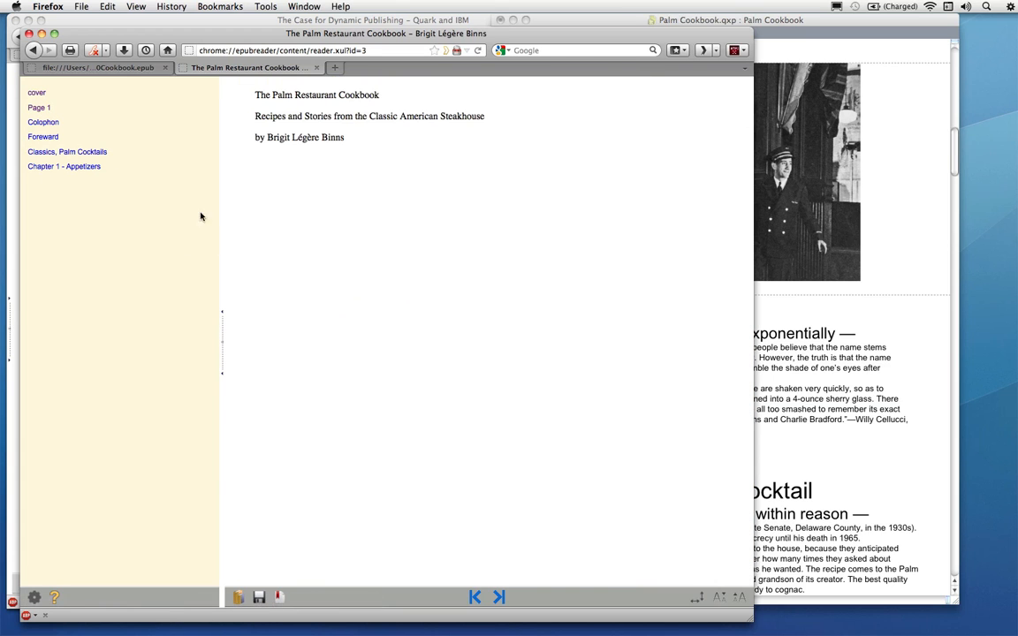
{"action": "left_click", "coordinate": [42, 152]}
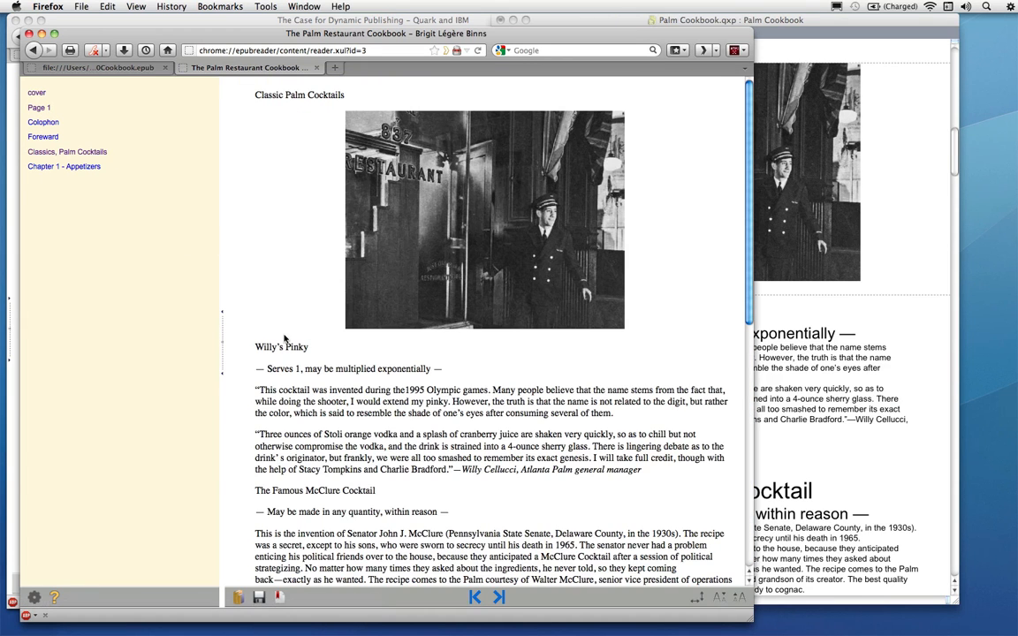
{"action": "scroll", "coordinate": [310, 295], "scroll_direction": "down", "scroll_amount": 10}
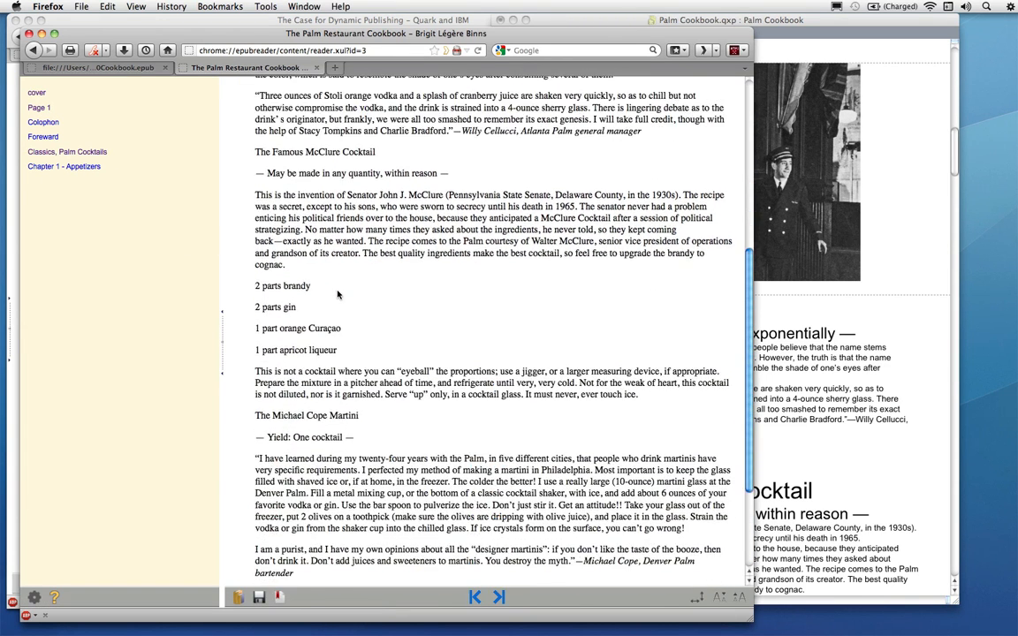
{"action": "scroll", "coordinate": [336, 294], "scroll_direction": "down", "scroll_amount": 4}
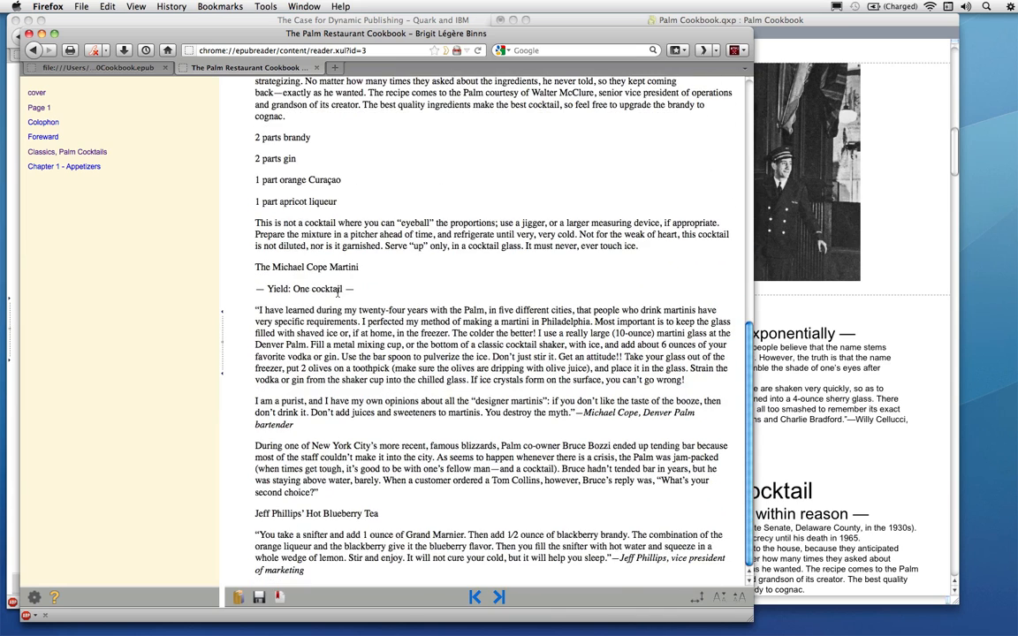